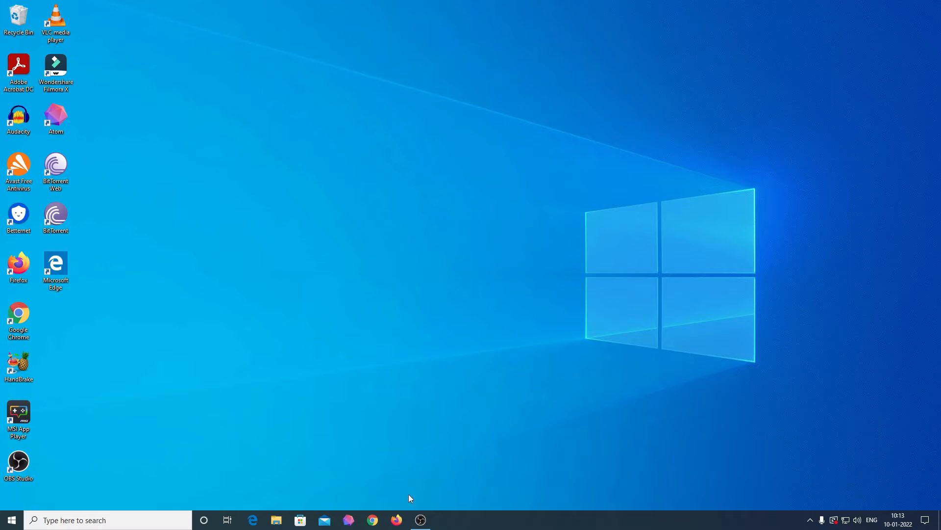
Launch Firefox, decline the default-browser offer, and focus the address bar
click(396, 520)
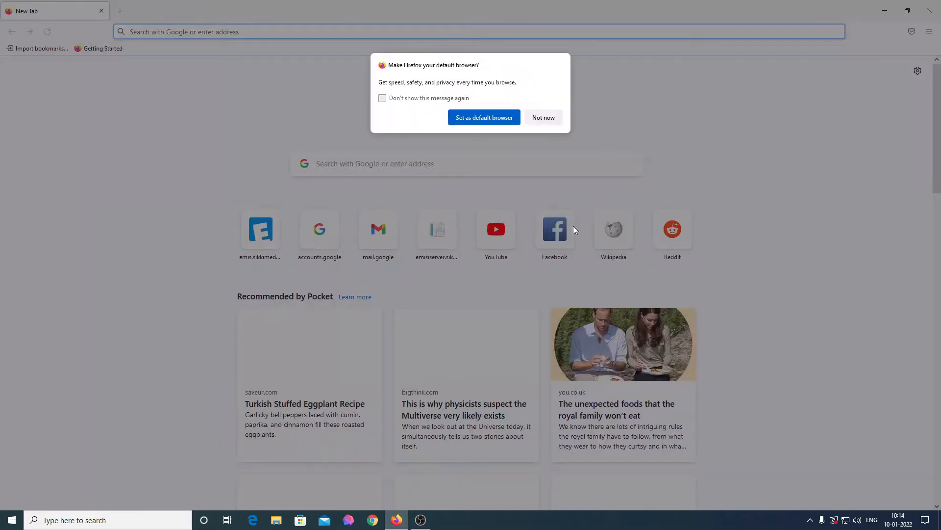
click(544, 118)
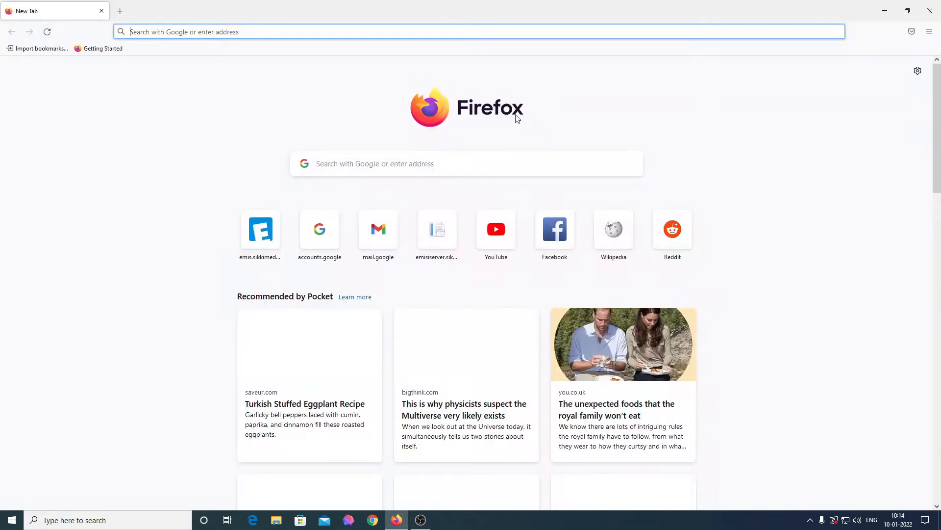
click(332, 31)
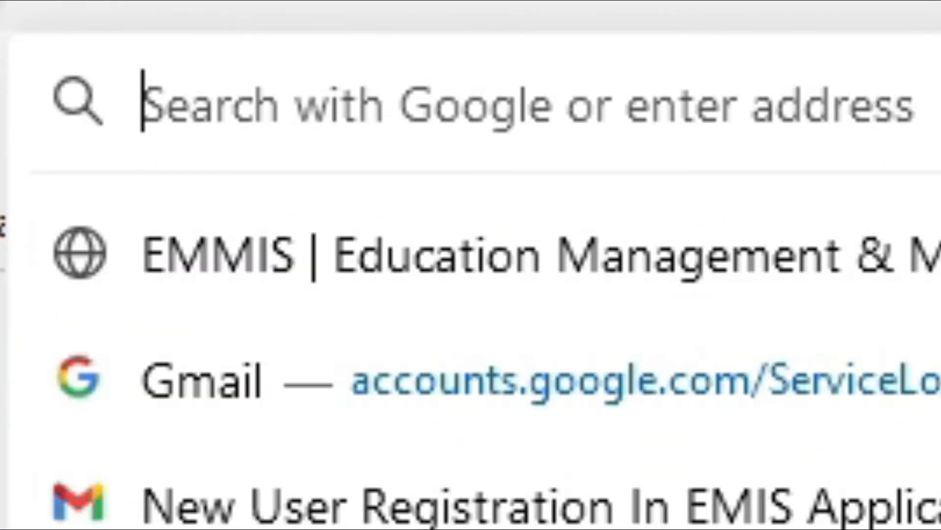
Load emis.sikkimedutech.in from the 'emis' address-bar autocompletion
text(emis.sikkimedutech.in/)
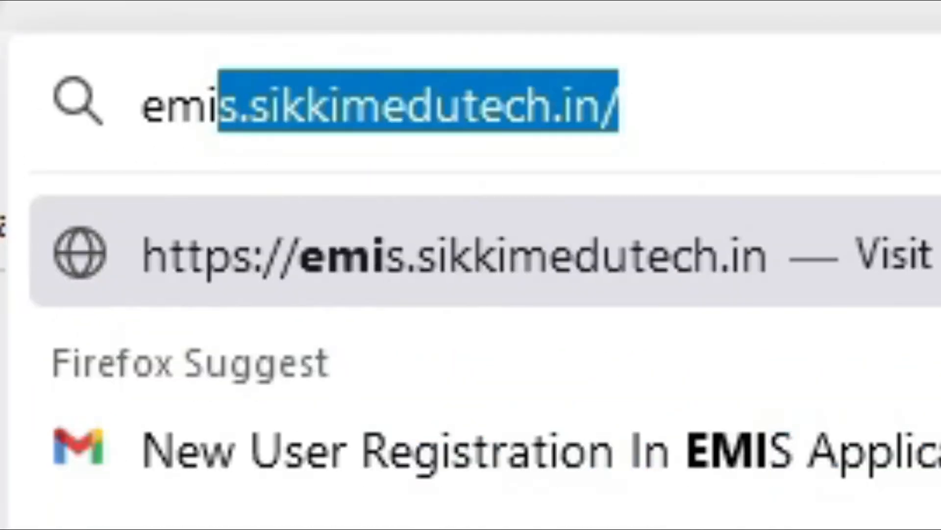
key(End)
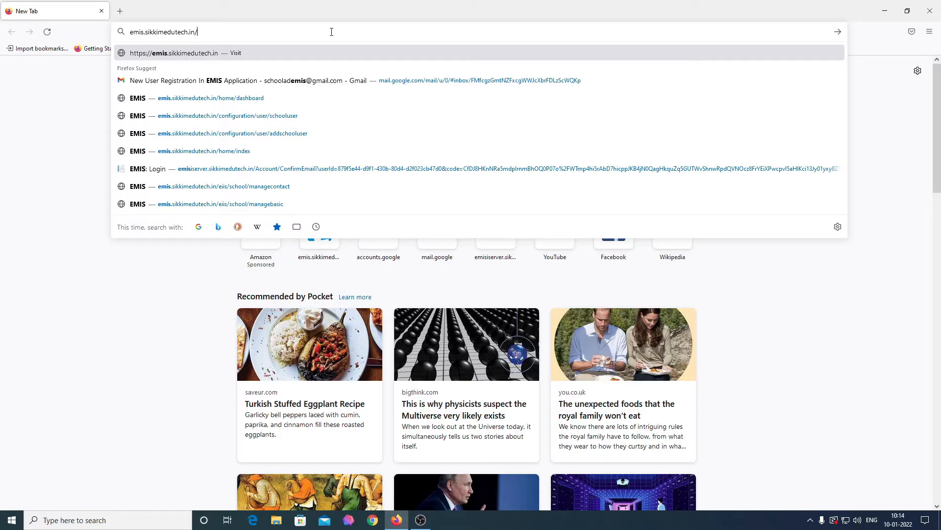
key(Return)
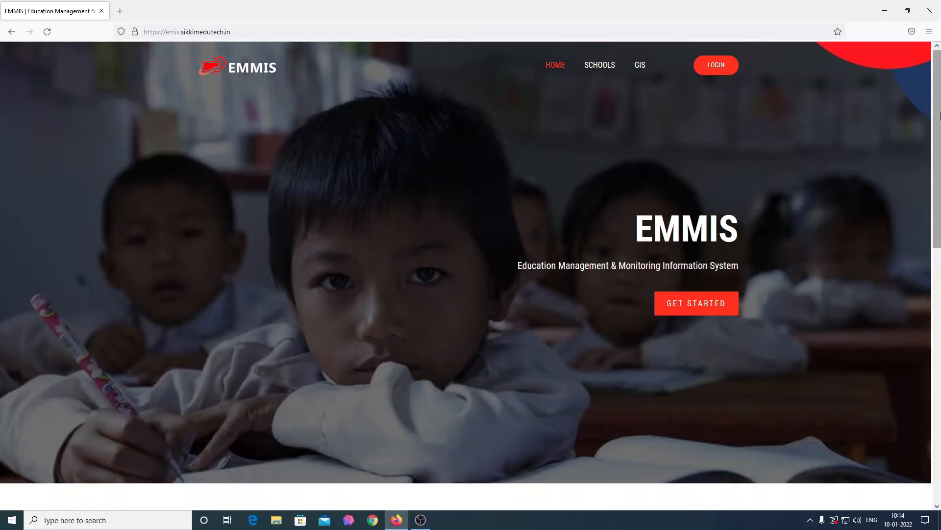
Scroll through the EMMIS home page, then go to sign-in via GET STARTED
scroll(723, 255, down, 1)
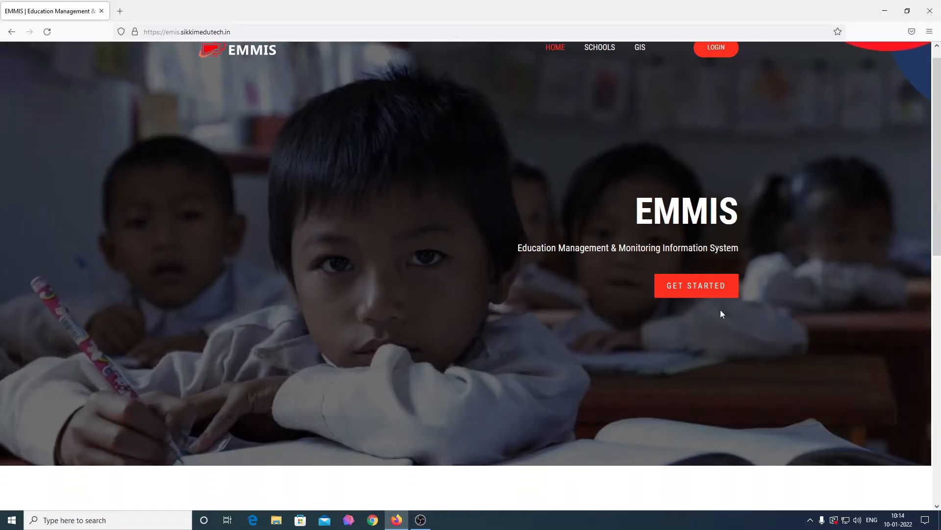
scroll(937, 211, down, 2)
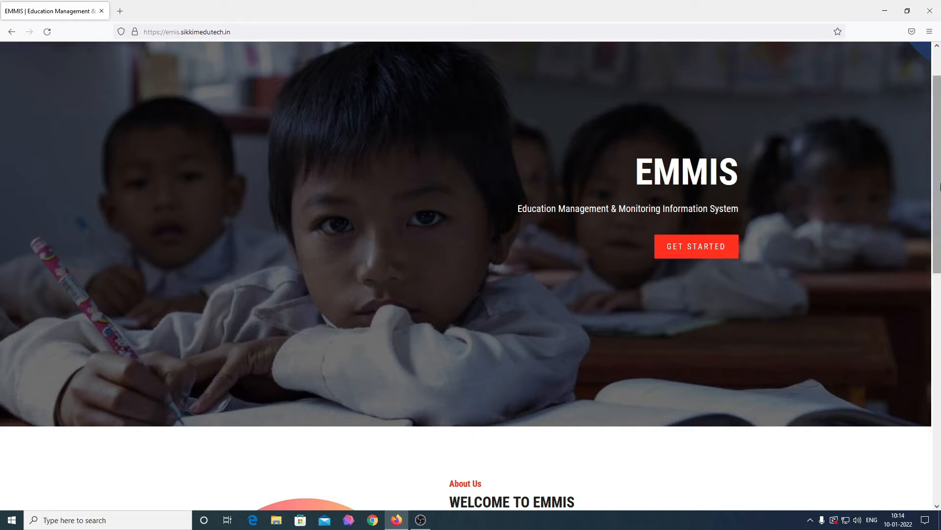
drag(940, 186, 921, 390)
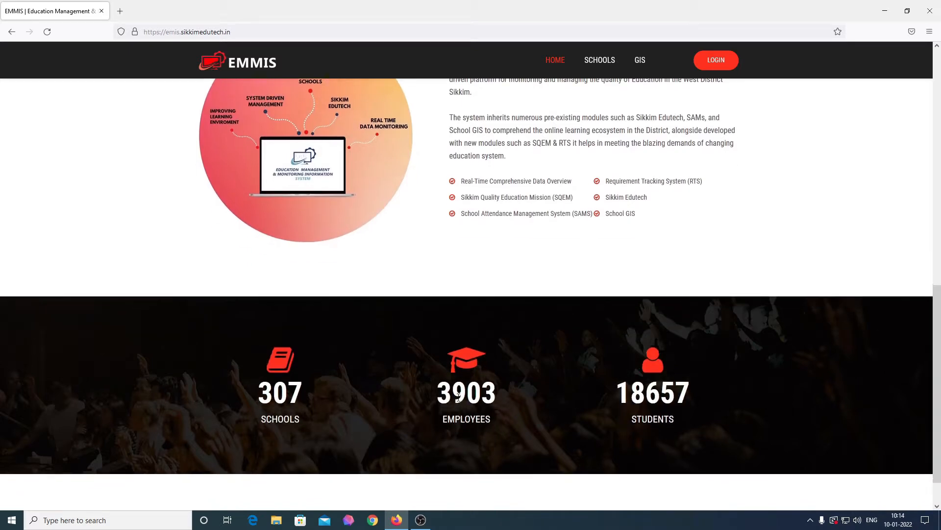
scroll(457, 396, down, 1)
scroll(457, 396, up, 10)
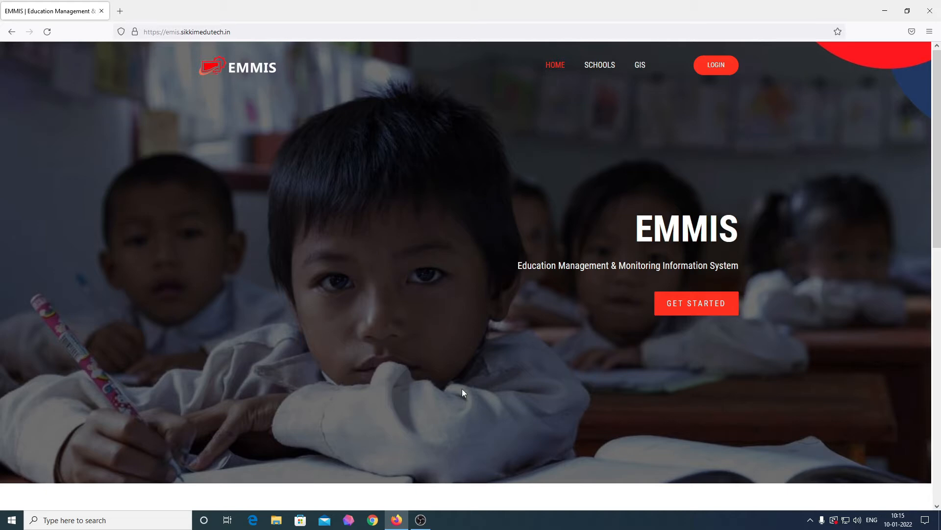
click(685, 313)
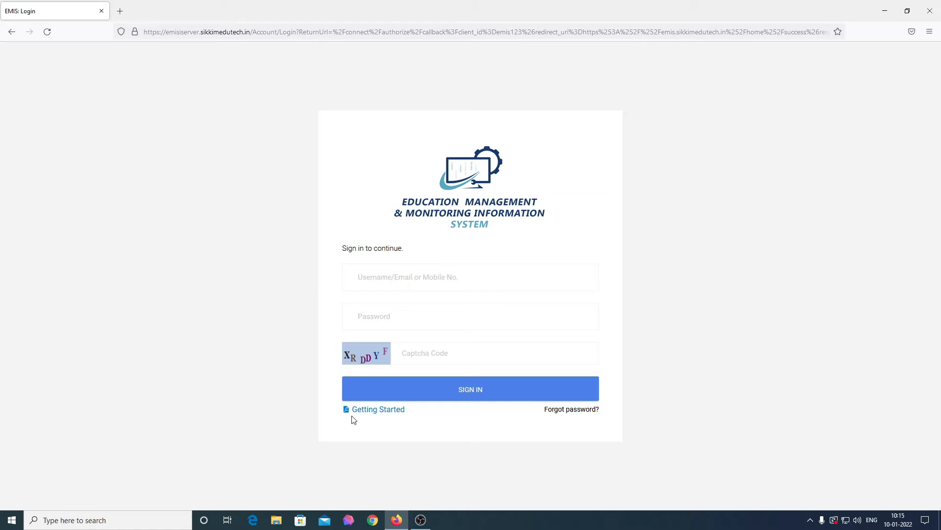
Enter the school operator's e-mail address as the username, fixing typos
click(465, 283)
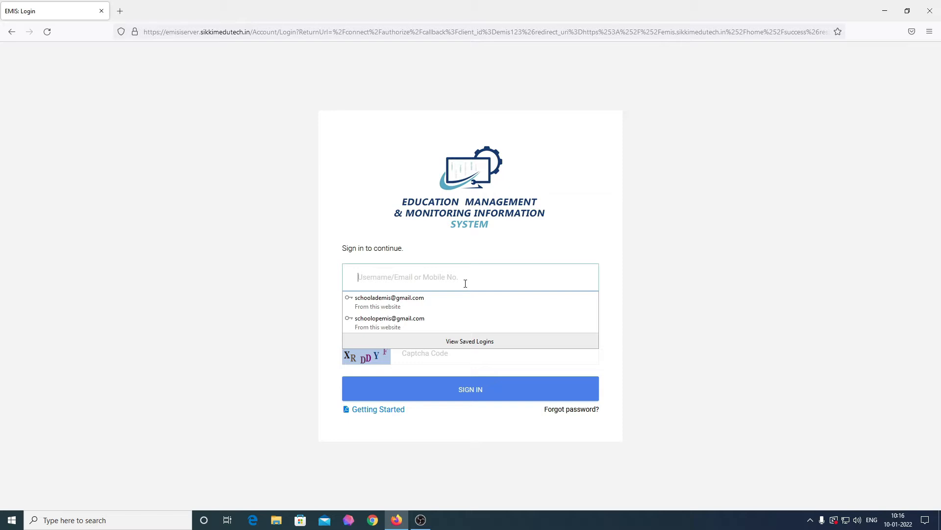
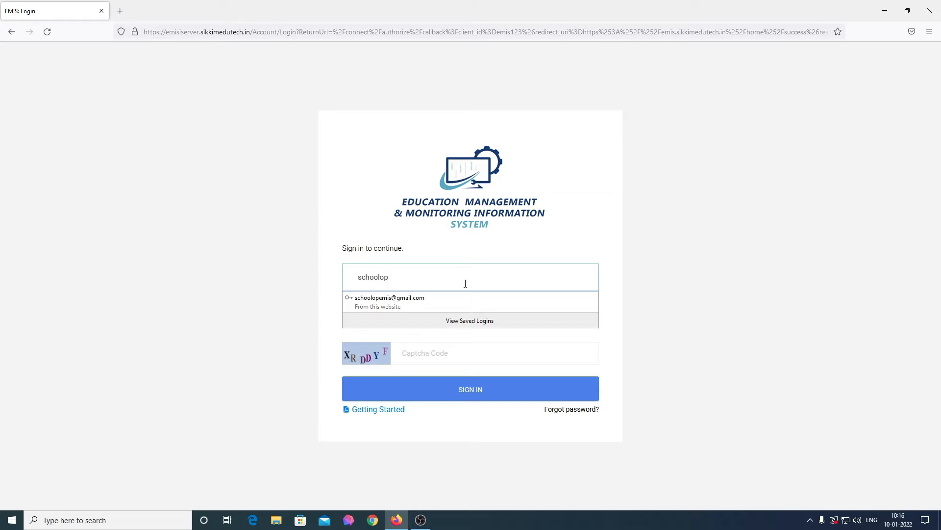
Enter the password and captcha code, sign in, and decline the saved-login update
key(Tab)
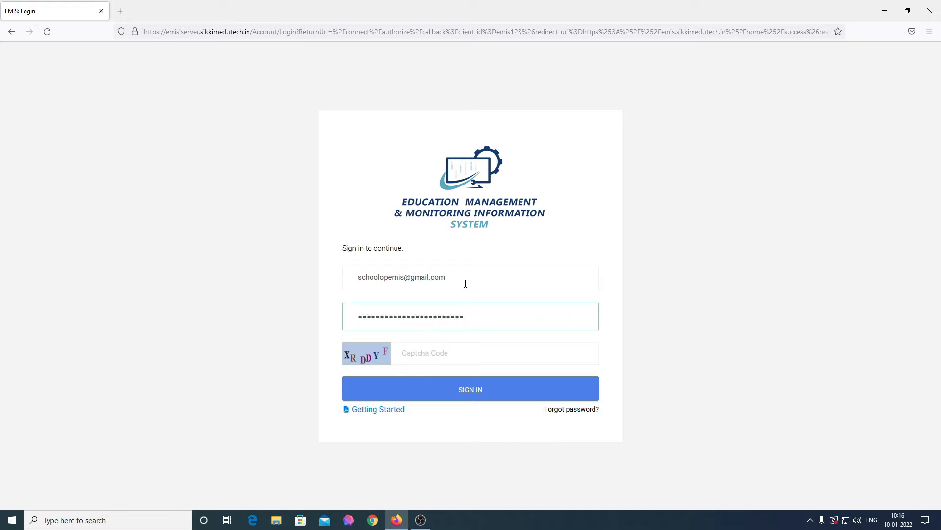
key(ctrl+a)
text(*******)
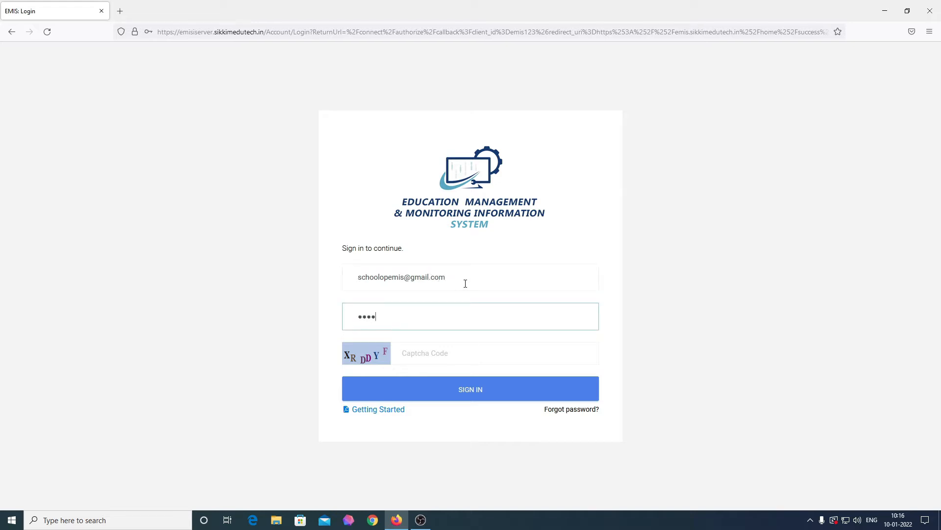
text(**)
key(Tab)
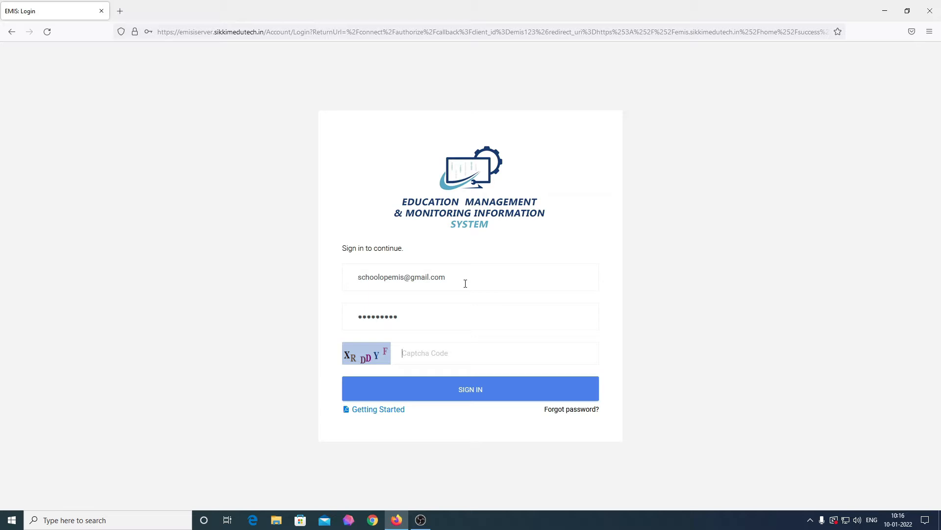
text(XRDDYF)
click(484, 400)
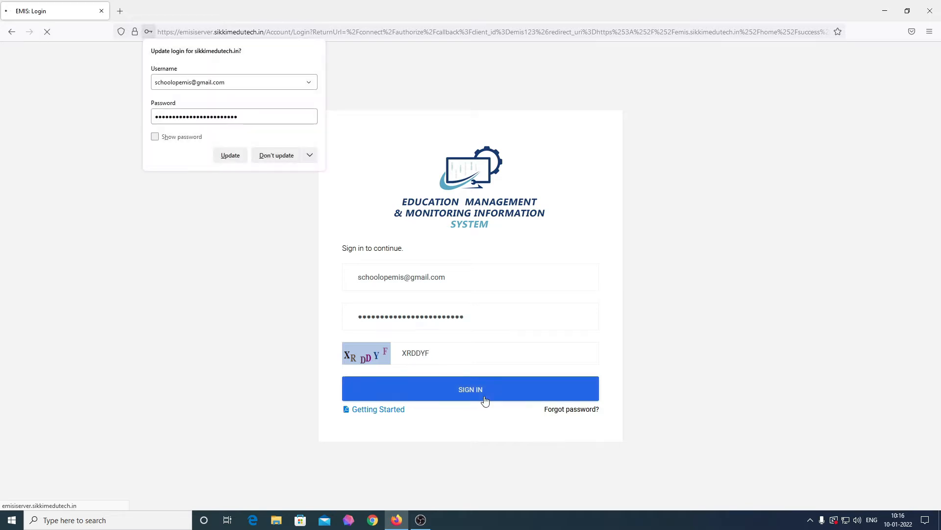
click(268, 156)
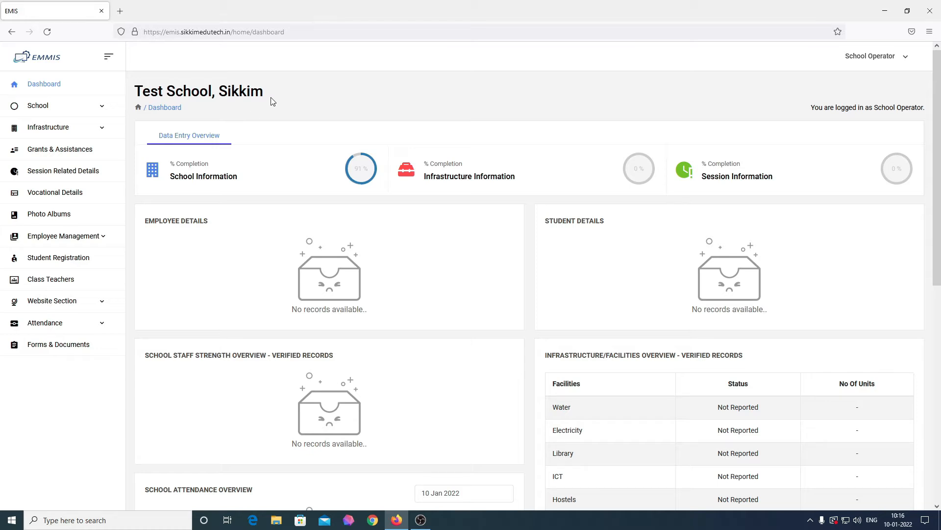
drag(268, 94, 138, 90)
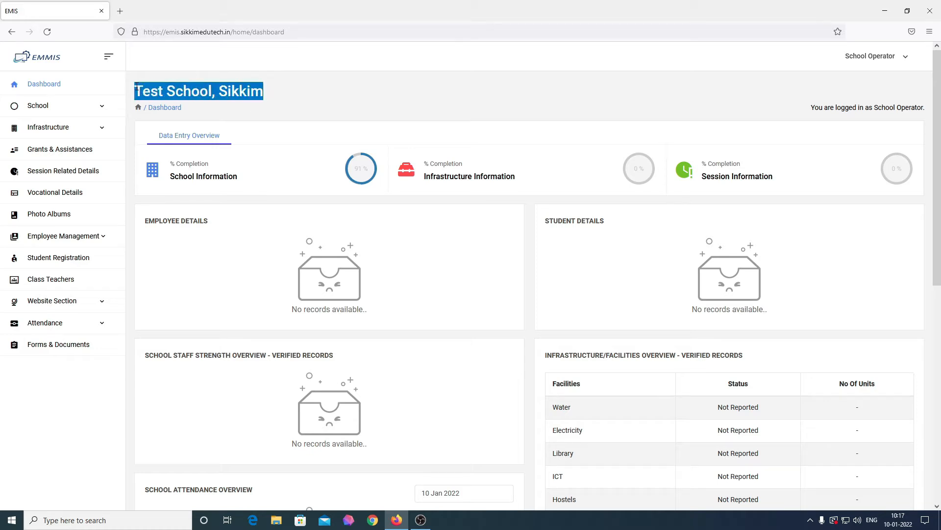
click(206, 94)
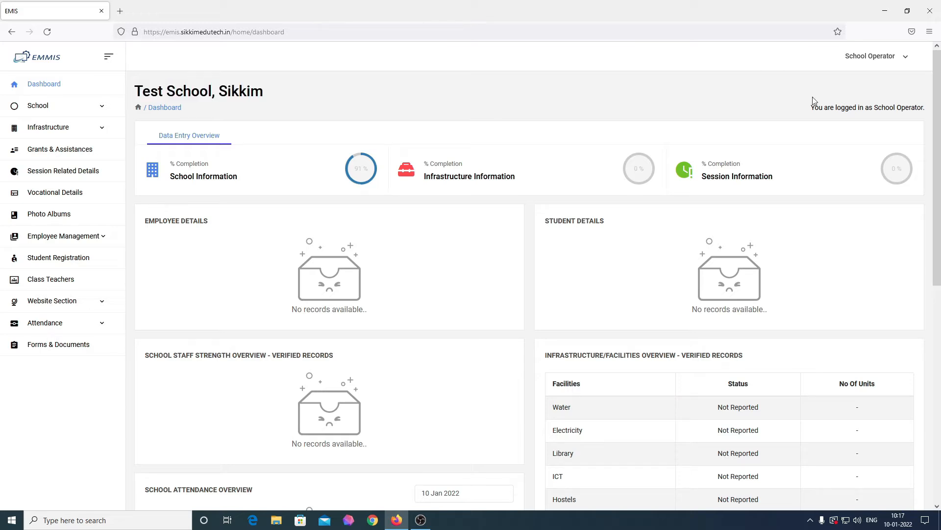
drag(809, 112, 932, 114)
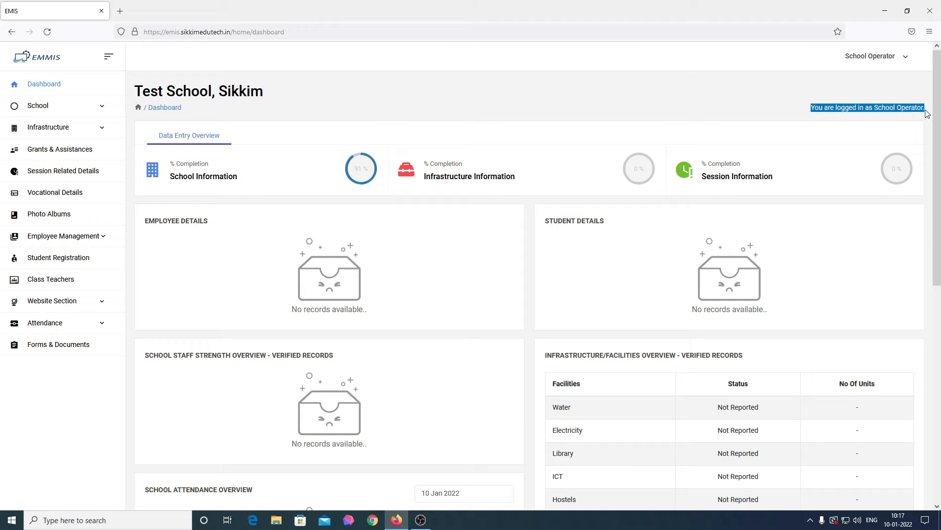
click(639, 115)
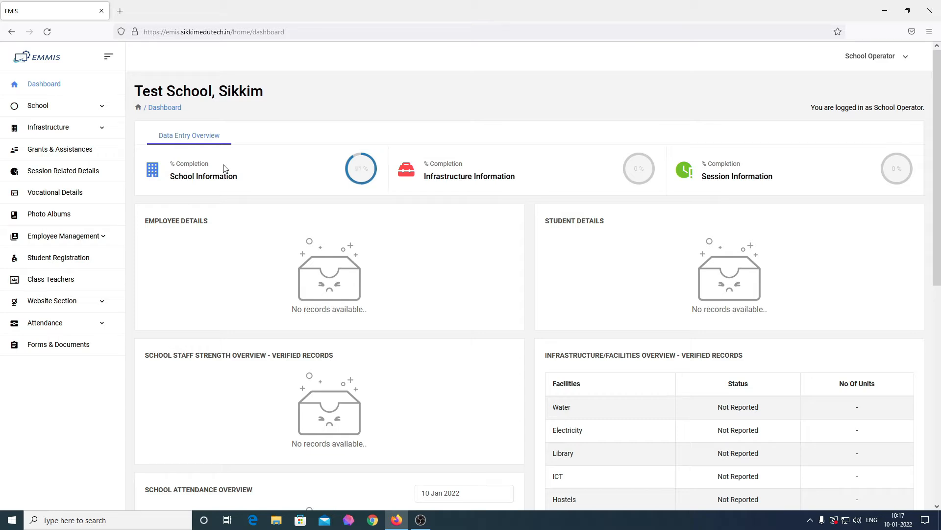
click(93, 112)
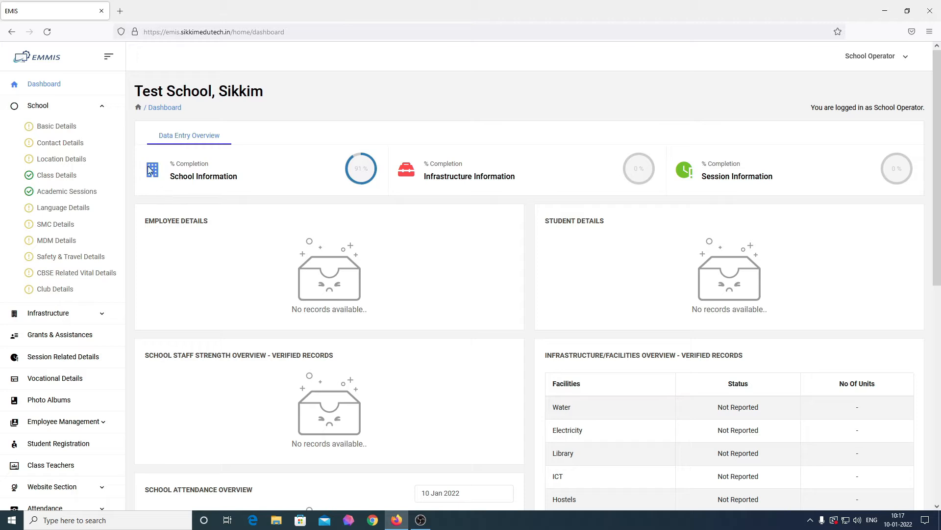
click(90, 105)
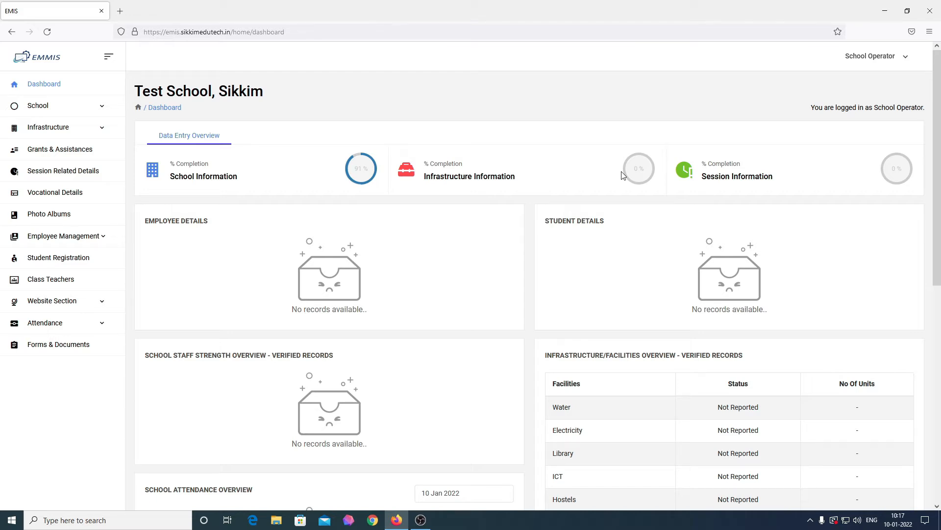
Expand Infrastructure in the sidebar and open the Land Details page
click(59, 108)
click(59, 108)
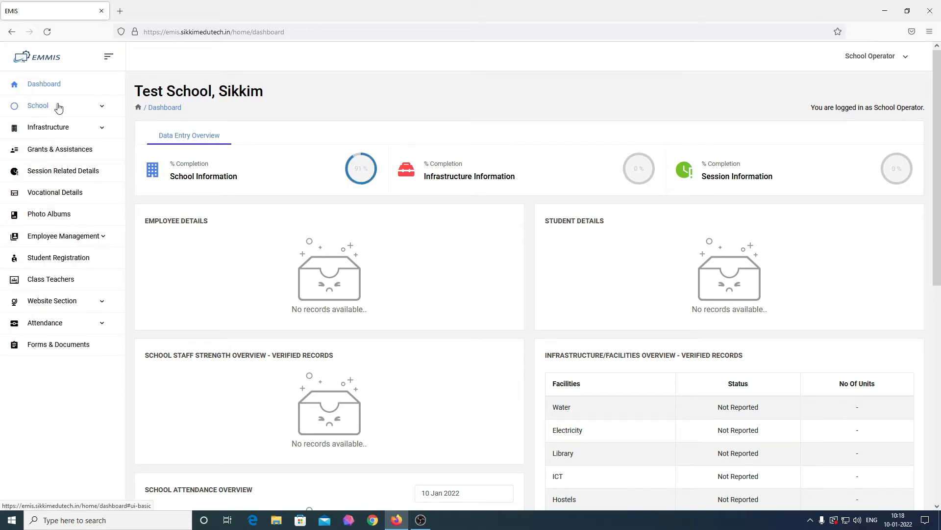
click(57, 128)
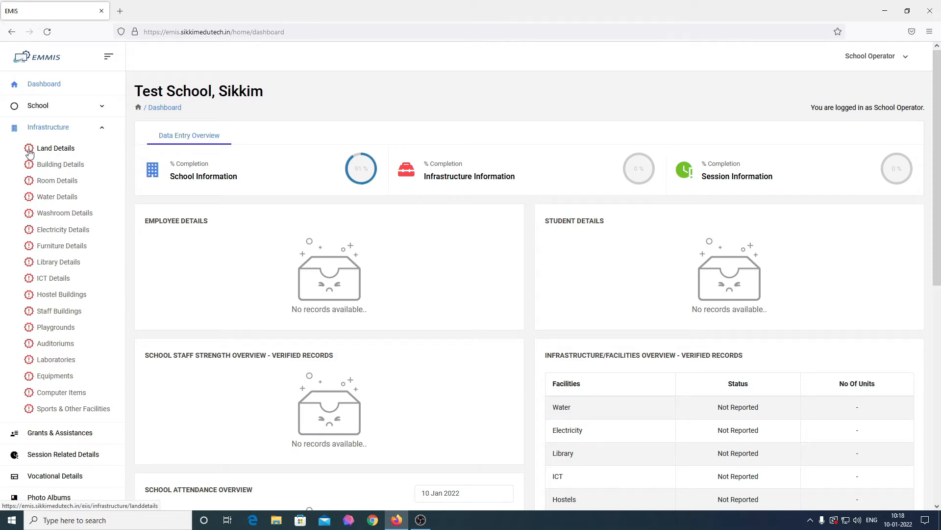
click(53, 154)
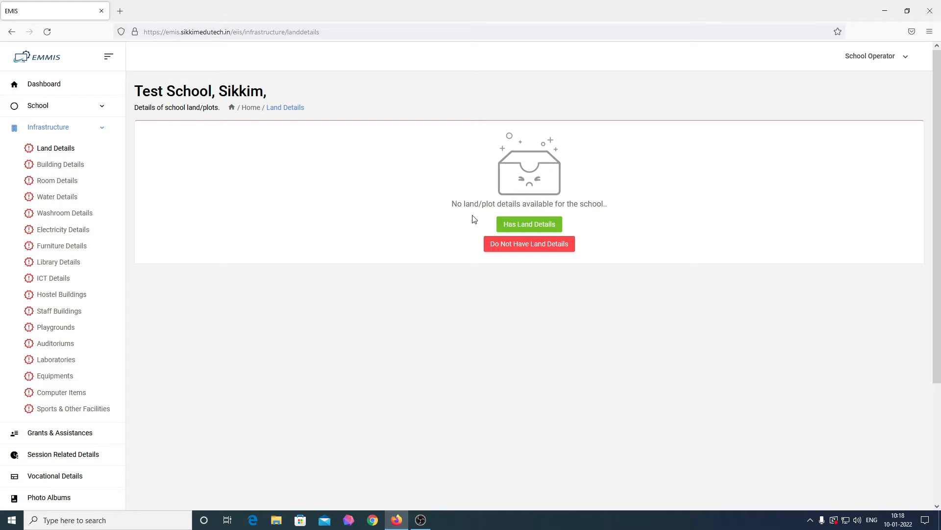
Record that the school has land details and start a New Plot
click(547, 230)
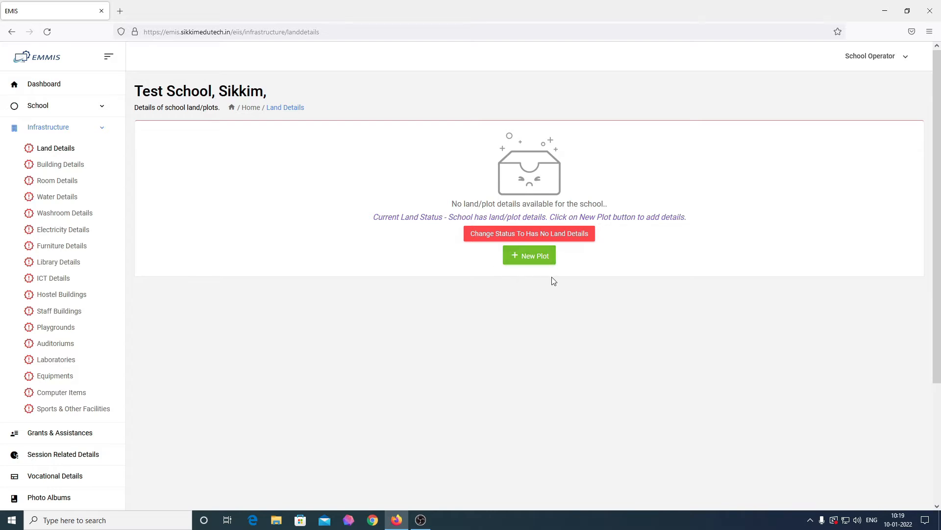
click(537, 260)
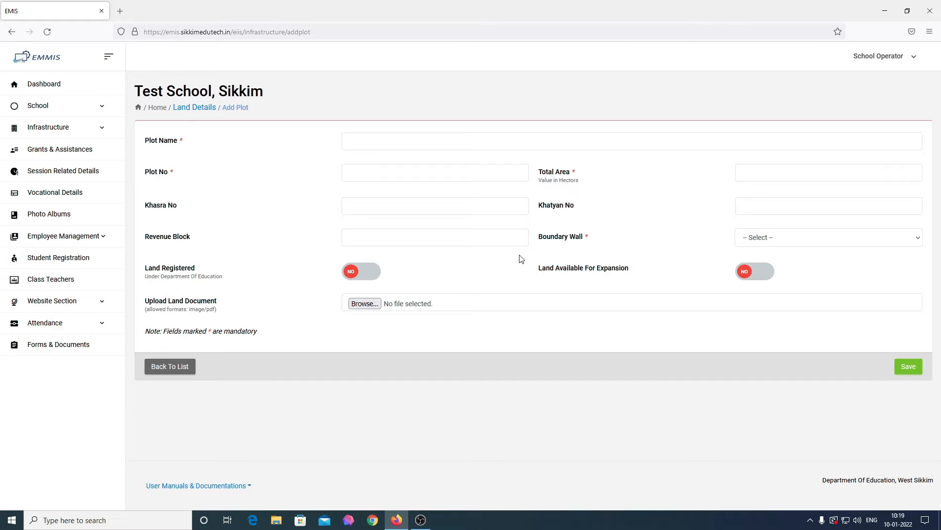
Enter plot name 'School Plot A', plot number 123456 and total area 1.6
click(416, 142)
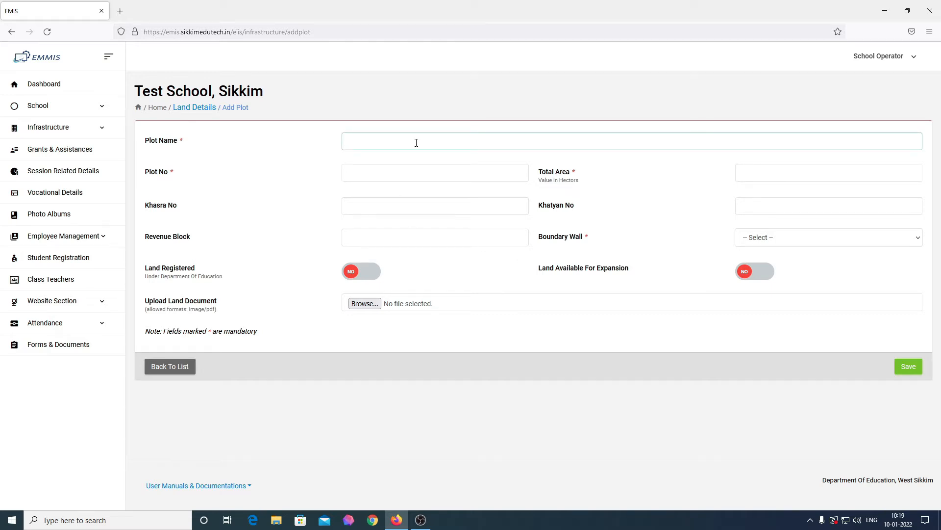
text(School P)
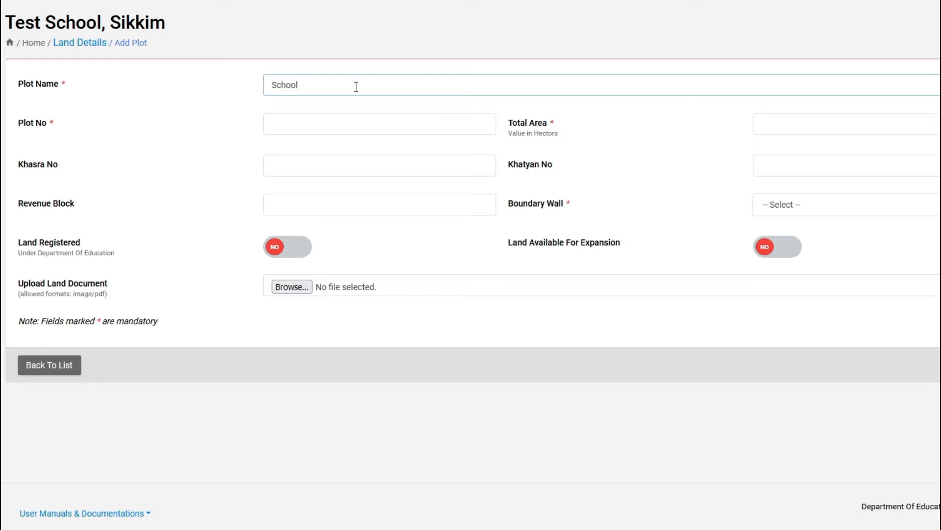
text(lot A)
key(Tab)
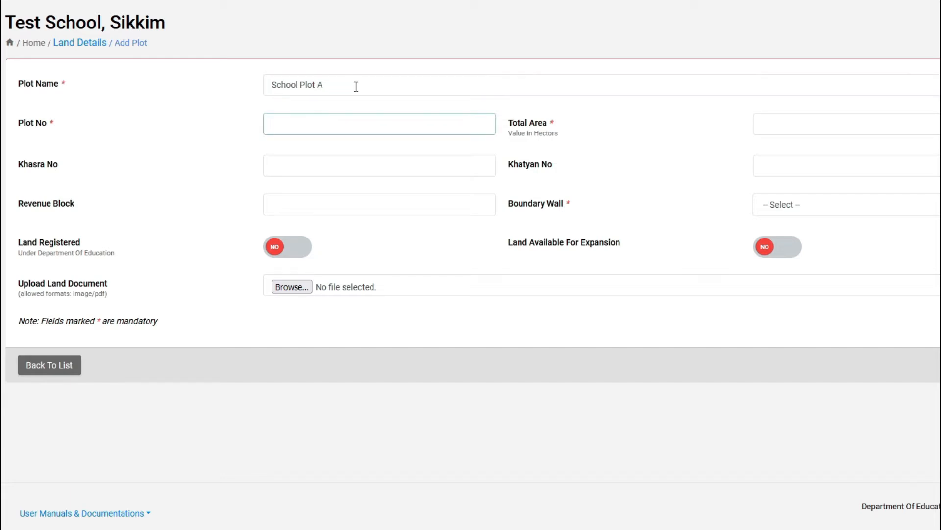
text(123456)
key(Tab)
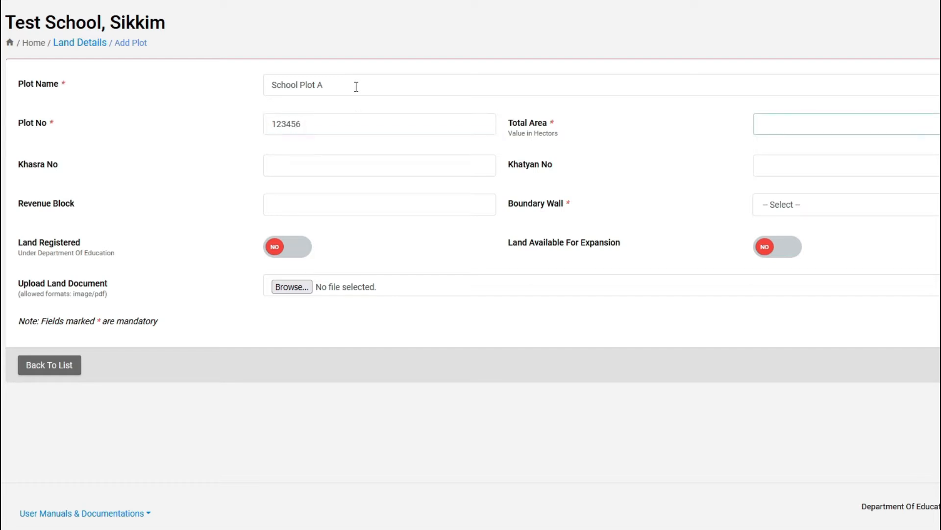
text(1.6)
Enter Khasra 'PlatA/123', Khatyan 'PlotA/123' and revenue block Gyalshing
key(Tab)
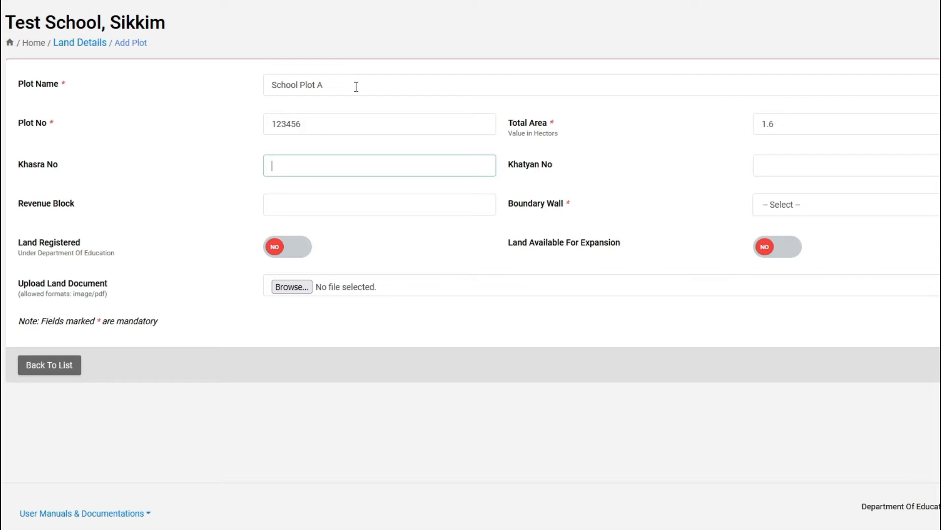
text(PlatA/123)
key(Tab)
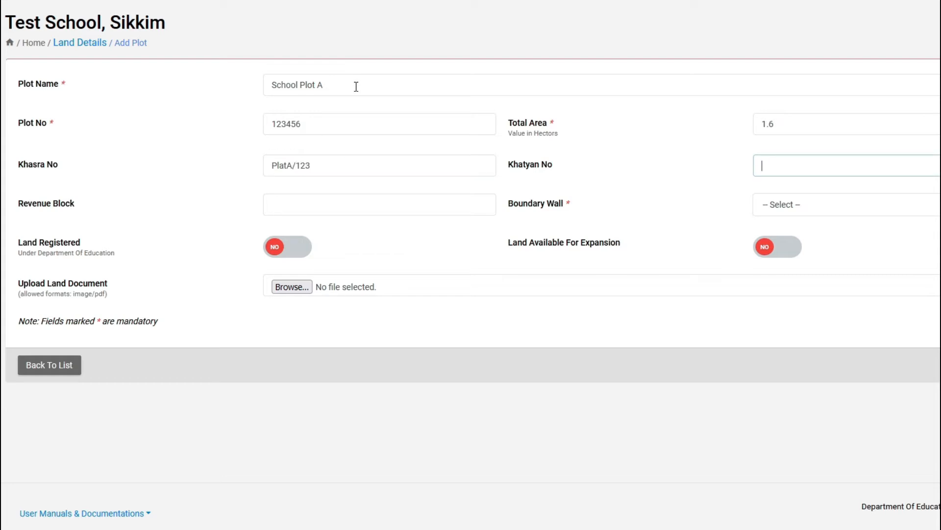
text(PlotA/123)
key(Tab)
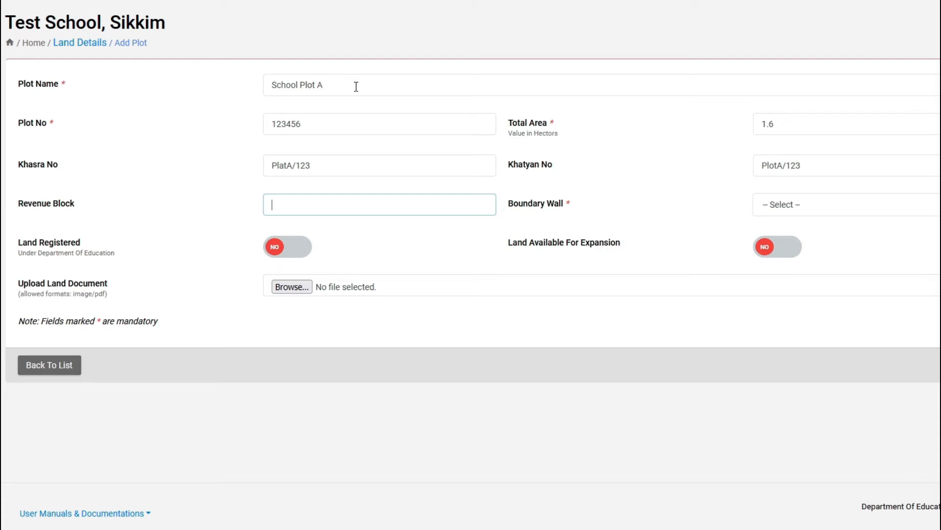
text(Gyalshing)
key(Tab)
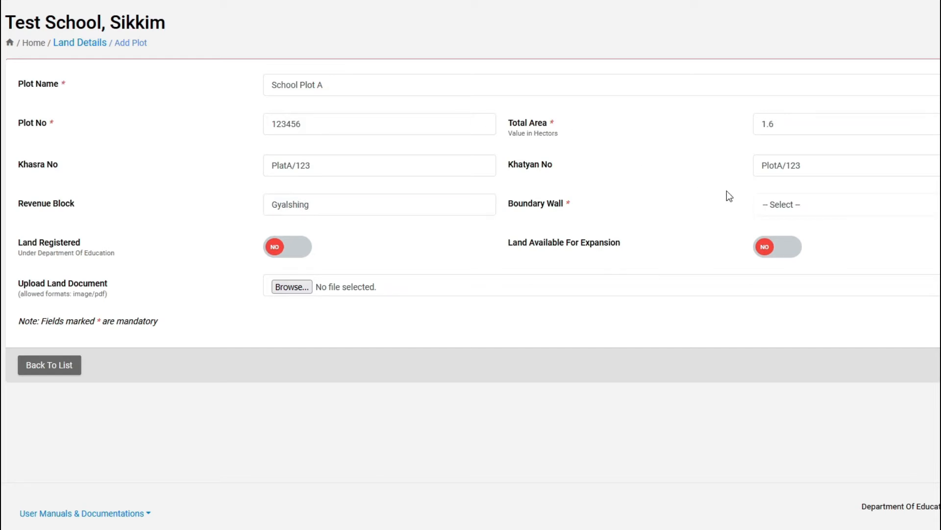
Set boundary wall to 'No boundary walls' and mark the land as registered
click(813, 204)
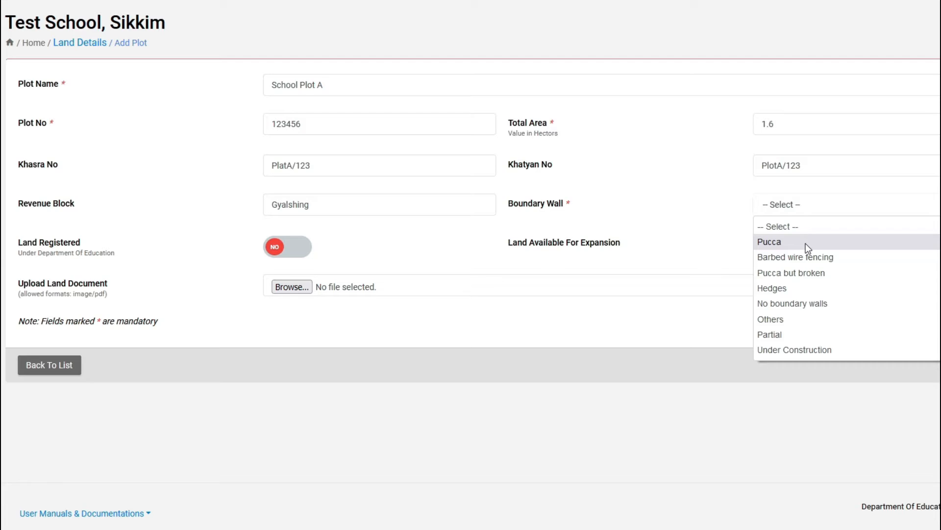
click(825, 303)
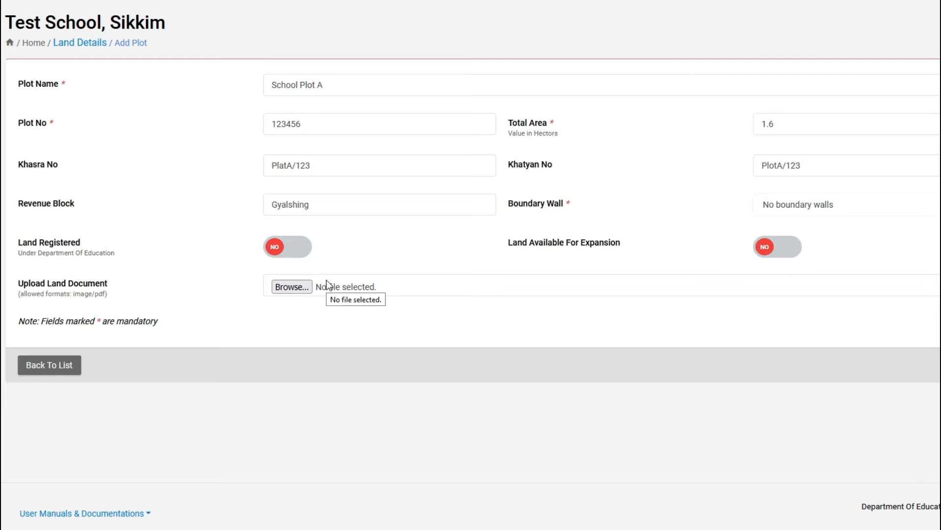
click(290, 256)
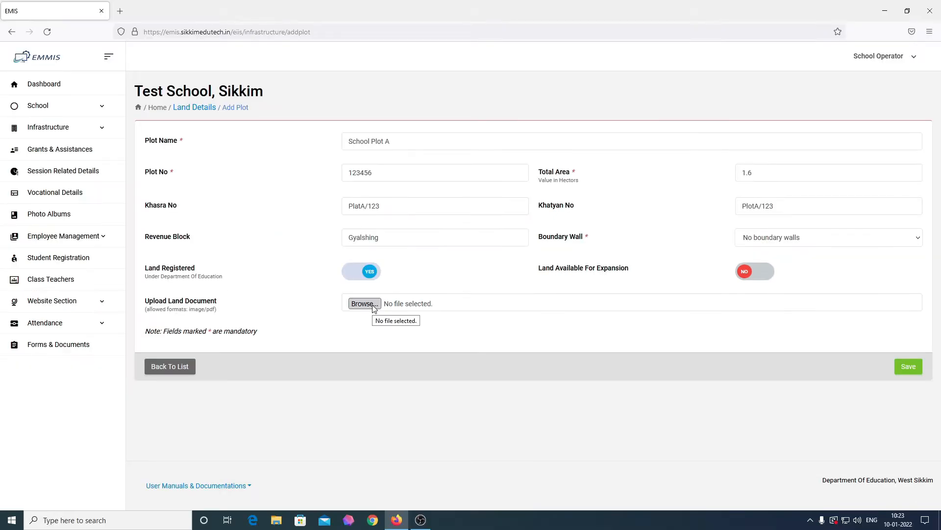
Upload demo-image.png as the land document and save School Plot A
click(373, 306)
drag(309, 12, 803, 39)
click(712, 118)
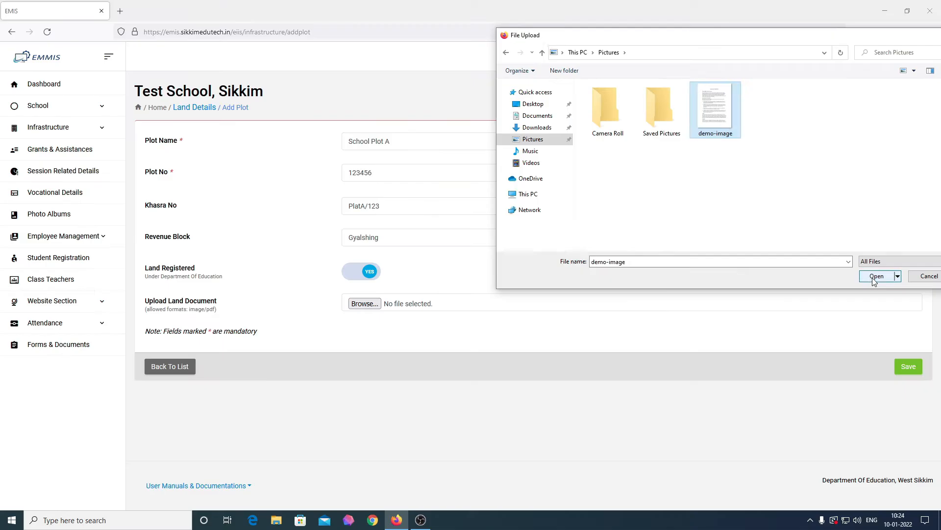
click(877, 276)
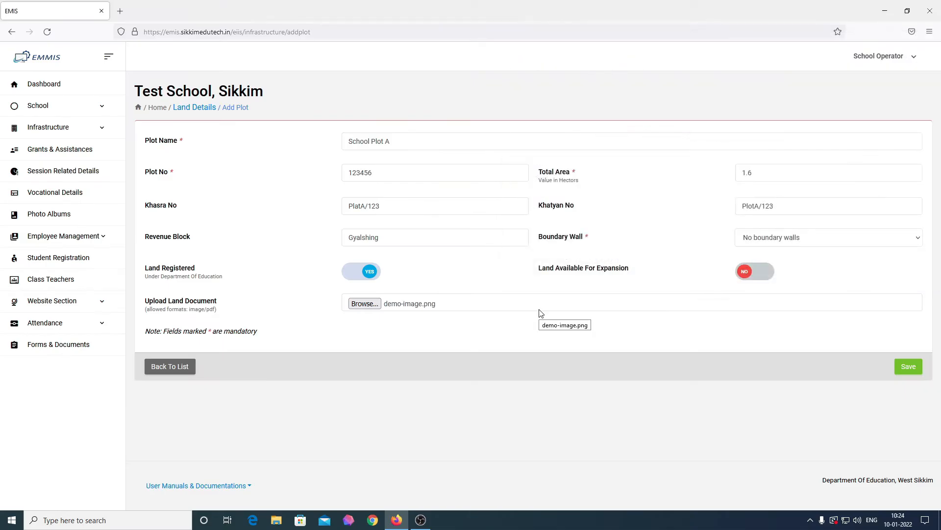
click(910, 368)
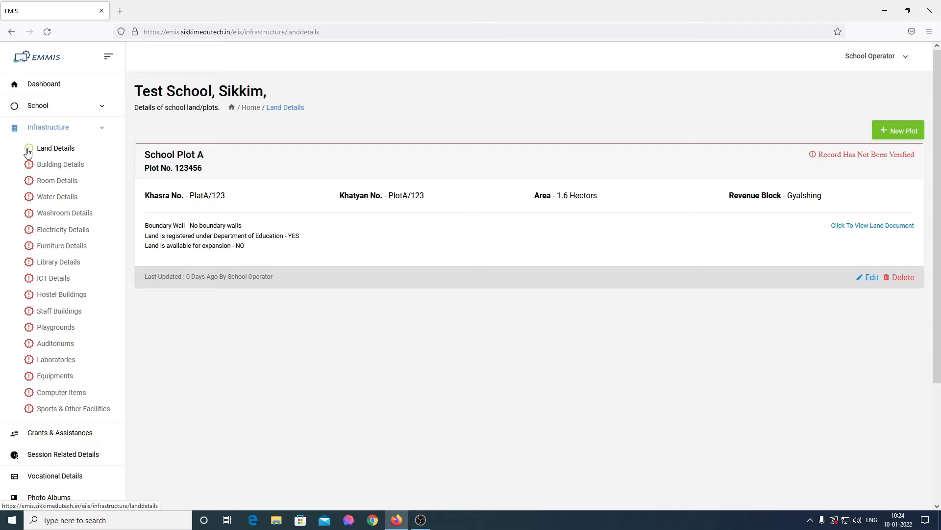
Review School Plot A's name, plot, Khasra and Khatyan values, then return to Dashboard
drag(206, 158, 160, 169)
drag(231, 198, 193, 198)
drag(427, 197, 370, 198)
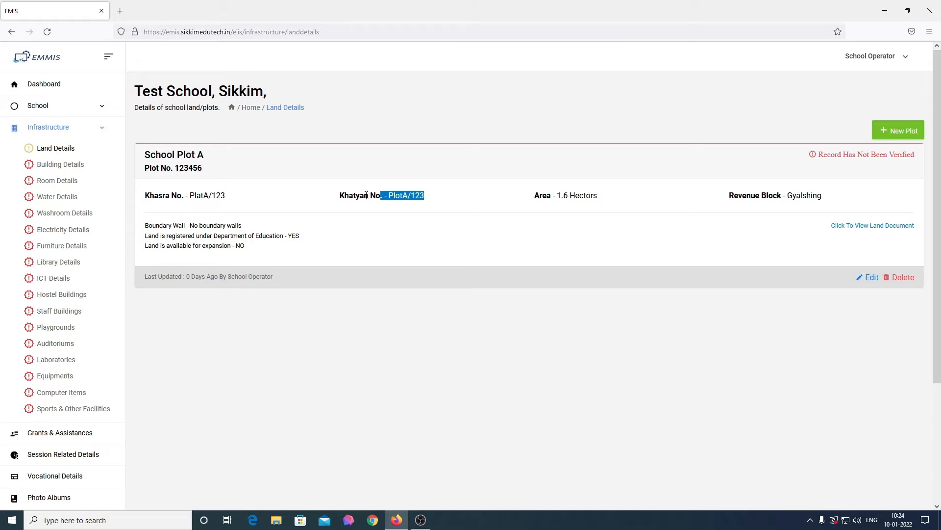
click(843, 296)
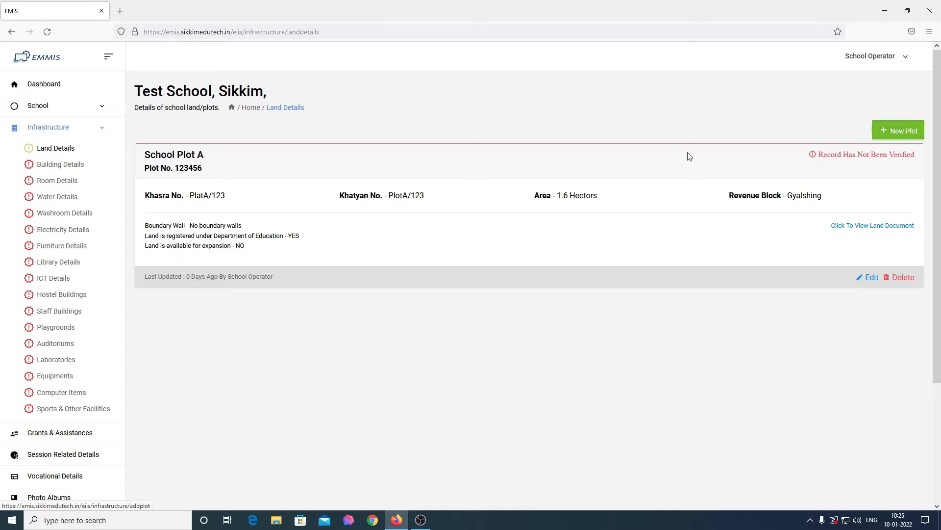
click(62, 85)
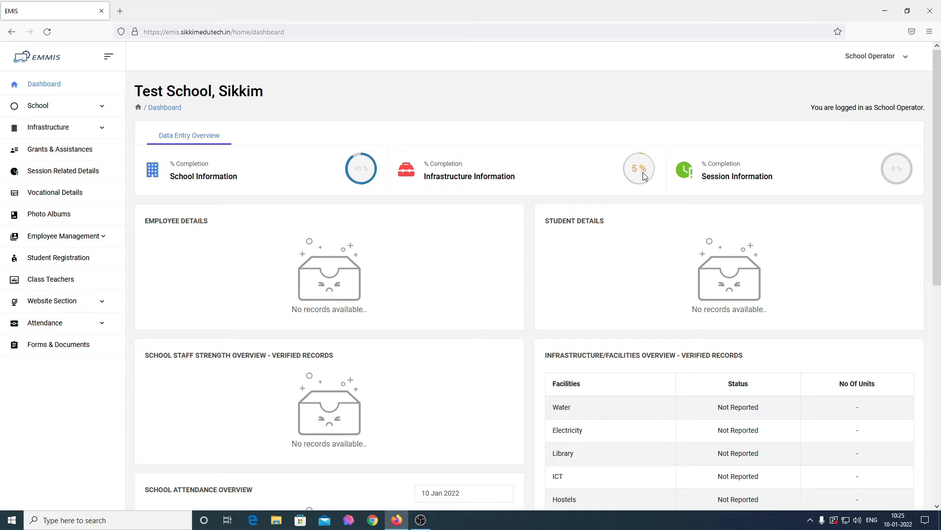
Go to Infrastructure > Building Details and start a New Building entry
click(83, 127)
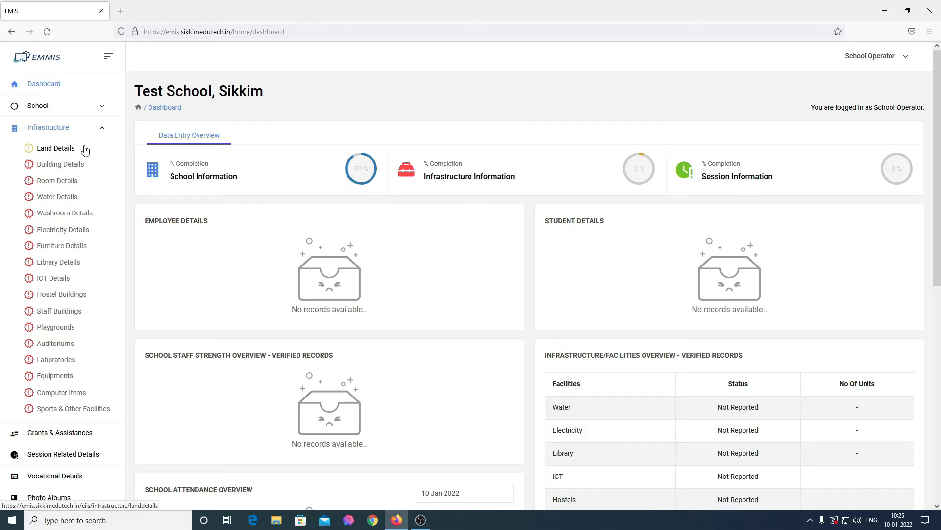
click(73, 170)
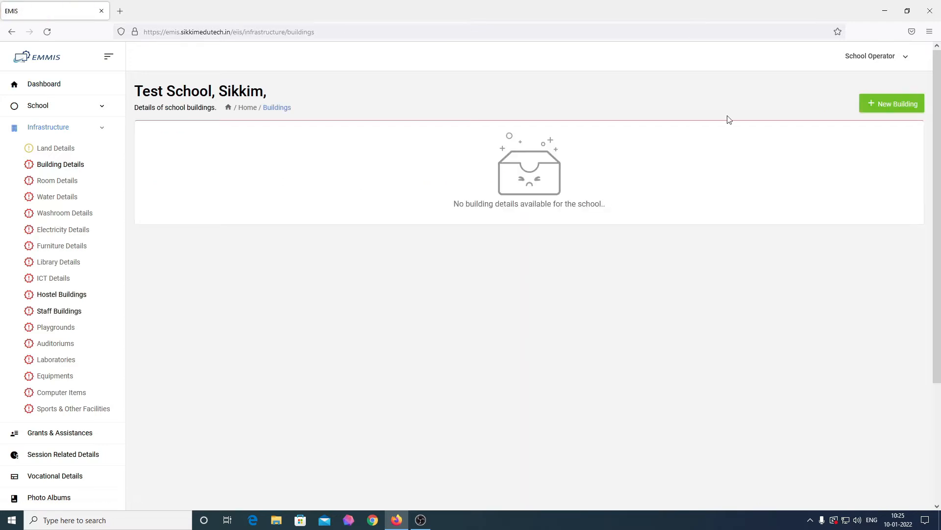
click(899, 104)
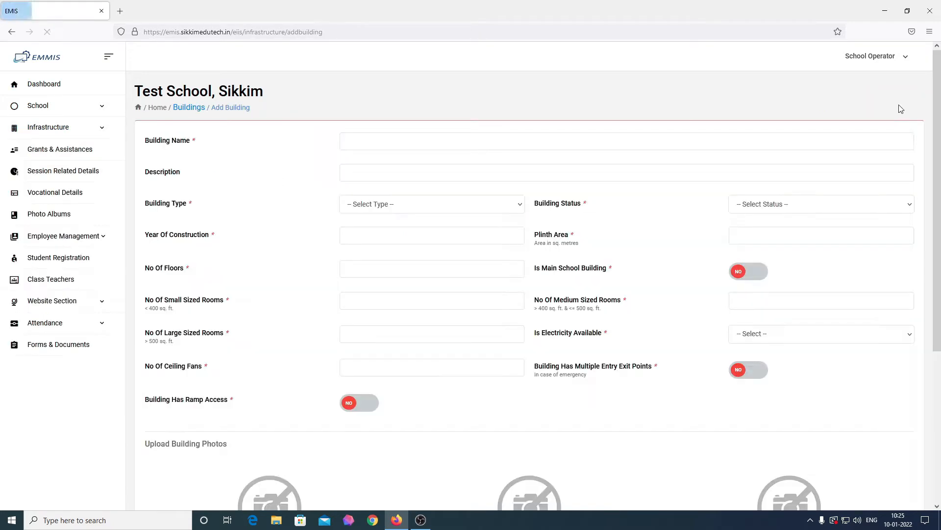
Enter the building name 'Block A (Science Block)' and the description 'Science Block'
scroll(515, 224, down, 3)
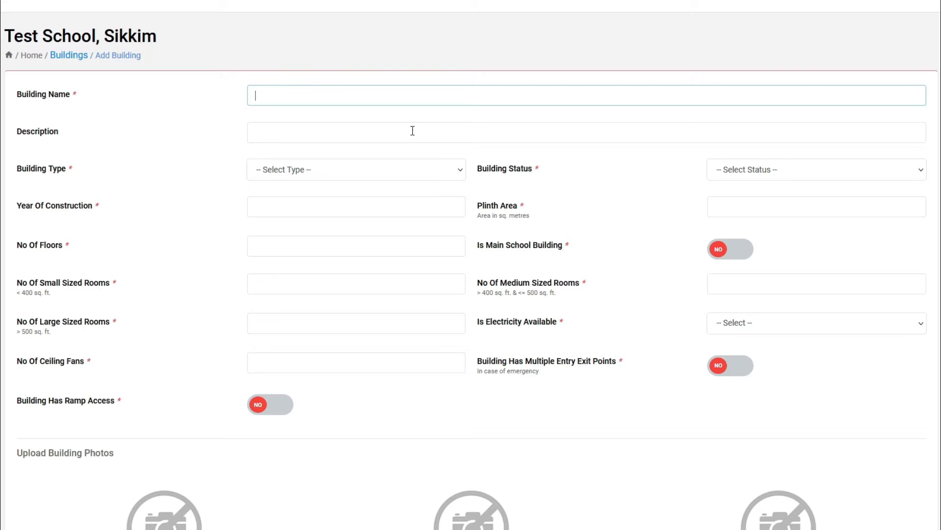
text(Block A(Science Block)
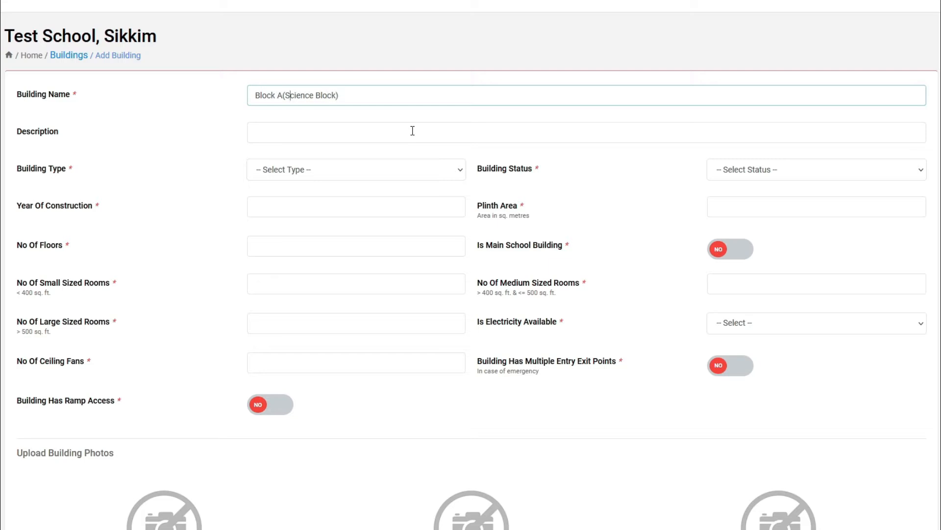
key(Left)
key(Left)
click(413, 131)
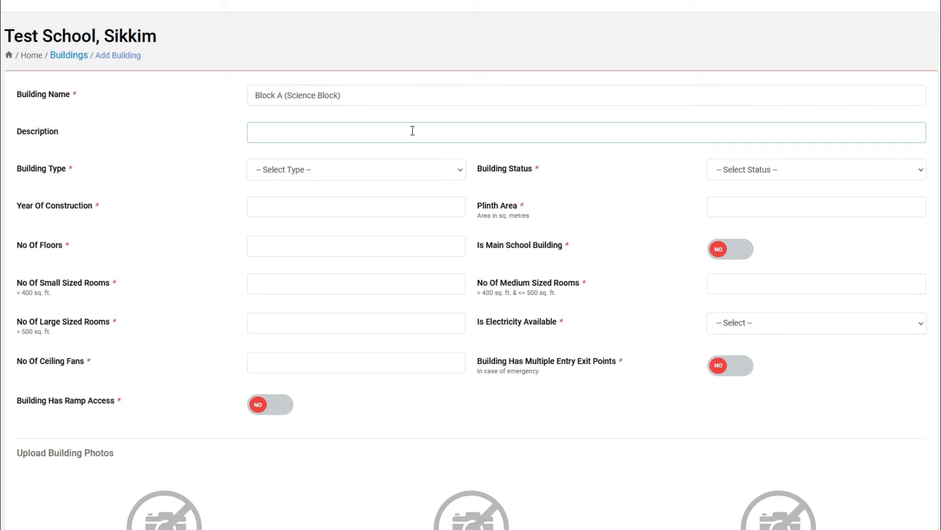
text(Science Block)
Set type Pucca Building, status Government, year 2015 and plinth area 450
click(394, 167)
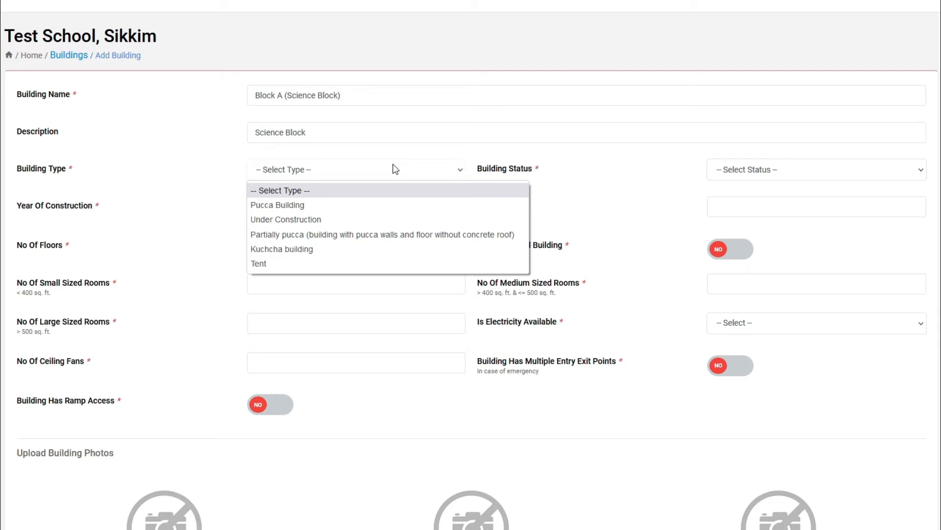
click(366, 204)
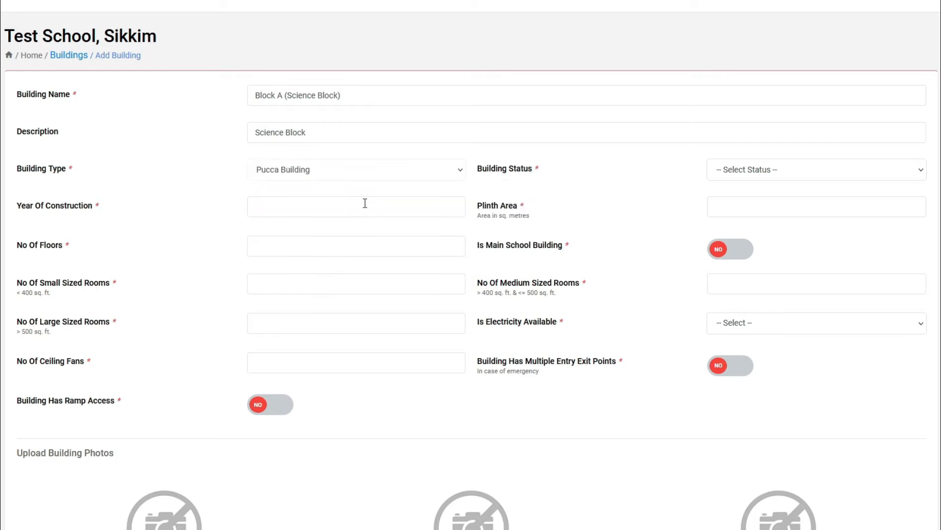
click(794, 170)
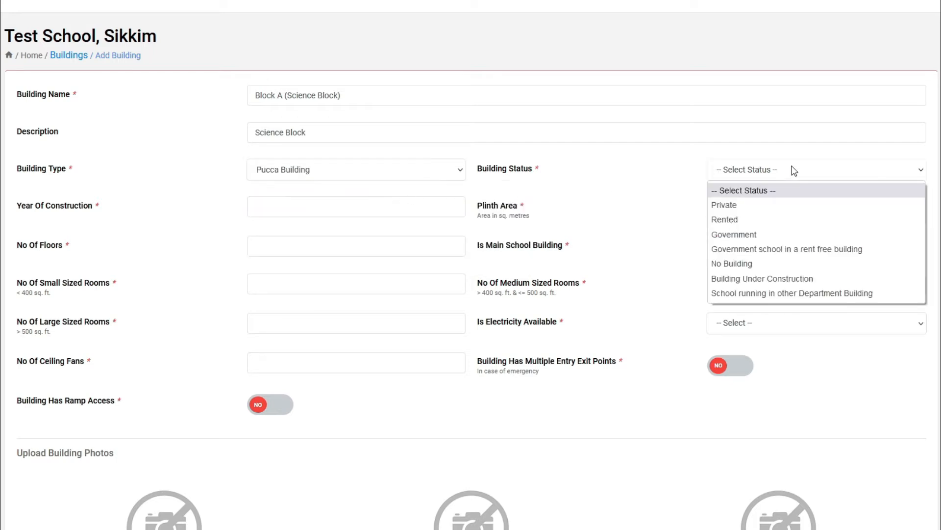
click(758, 234)
click(264, 206)
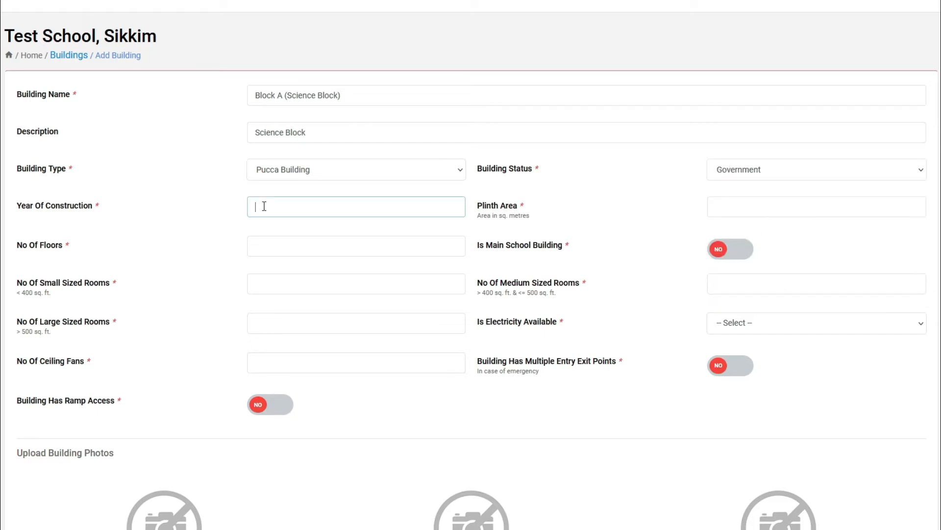
text(2015)
key(Tab)
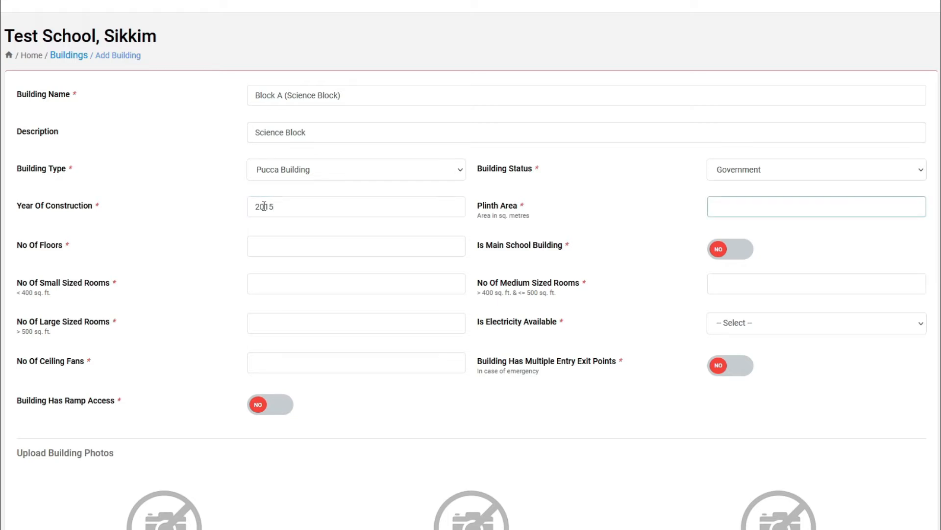
text(300)
key(BackSpace)
key(BackSpace)
key(BackSpace)
text(450)
Enter 2 floors, mark it the main building, and 3 small, 5 medium, 2 large rooms
click(301, 246)
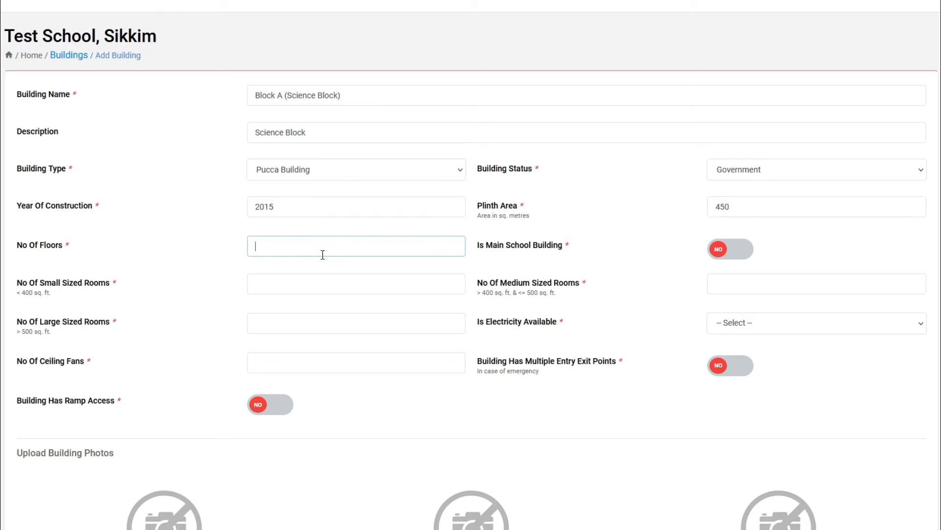
text(2)
click(748, 251)
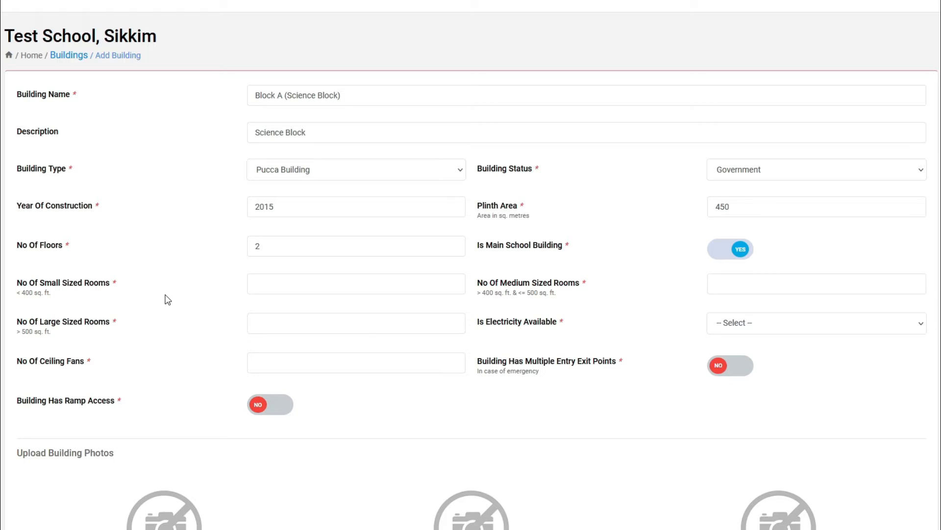
click(297, 290)
text(3)
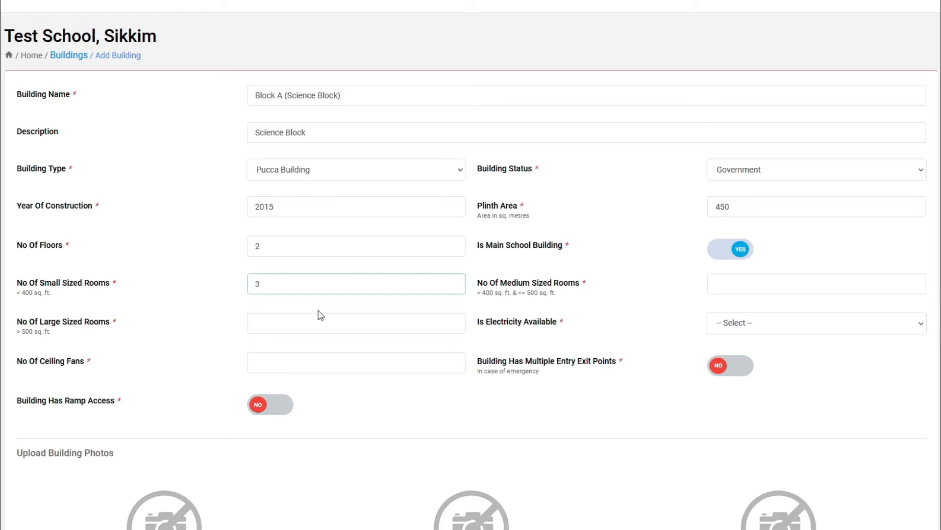
key(Tab)
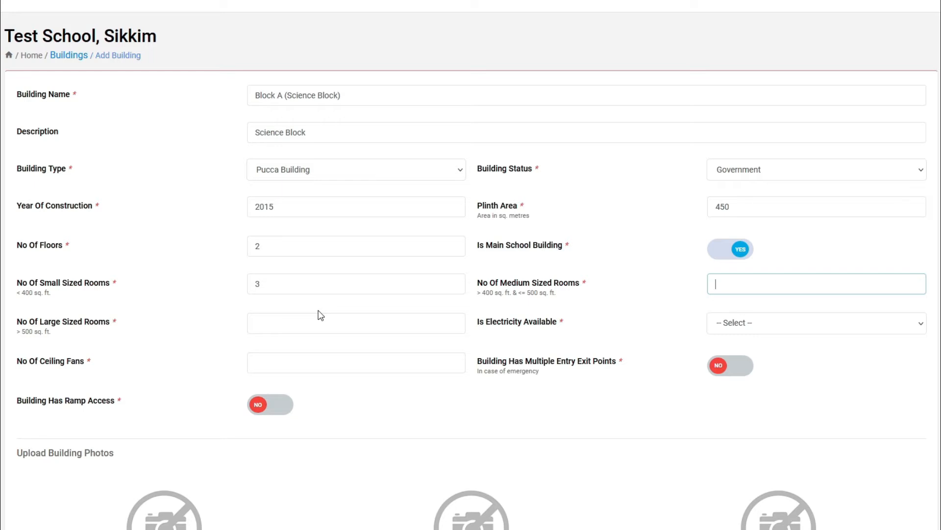
text(5)
click(320, 315)
text(2)
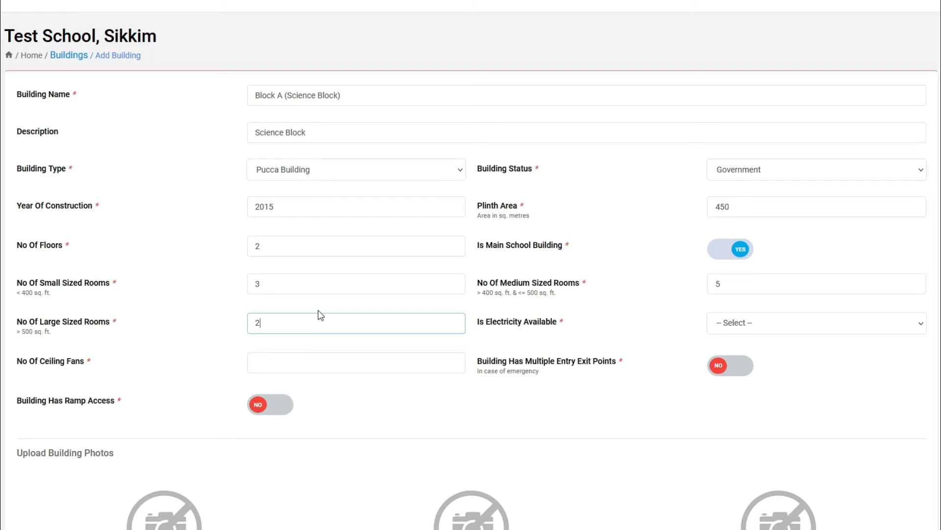
Set electricity available to Yes, 0 ceiling fans, and multiple entry exit points to YES
click(853, 327)
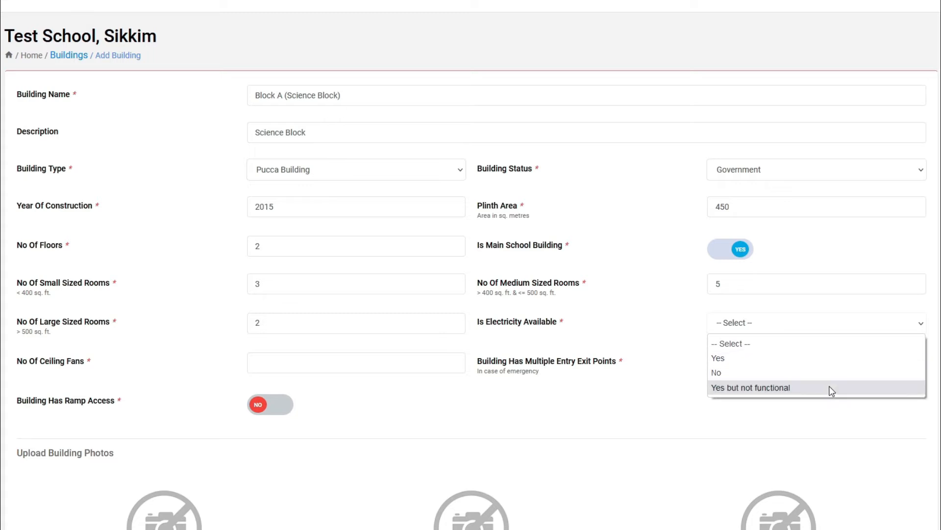
click(781, 354)
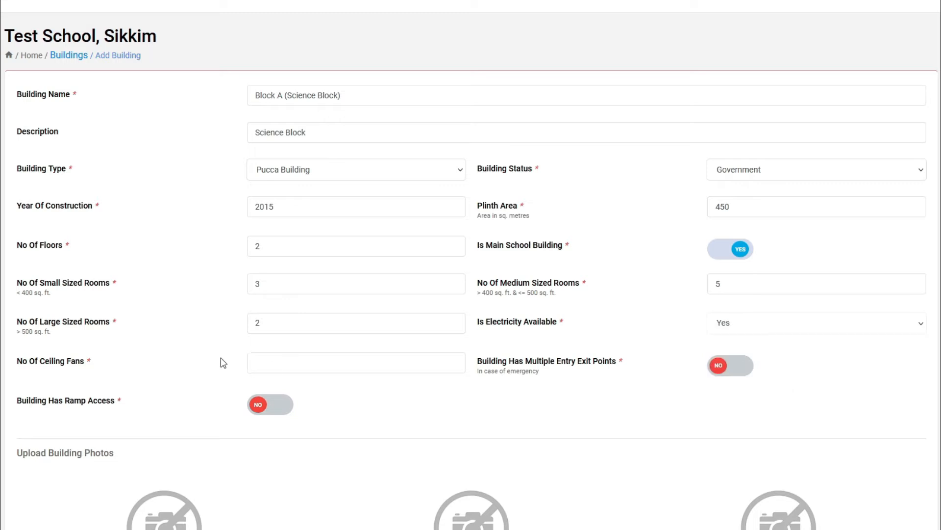
click(320, 365)
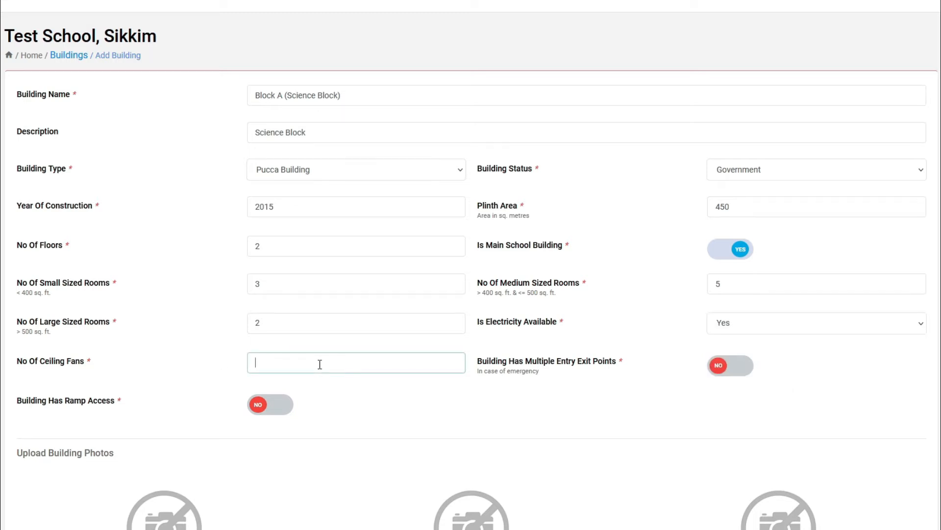
text(0)
click(728, 373)
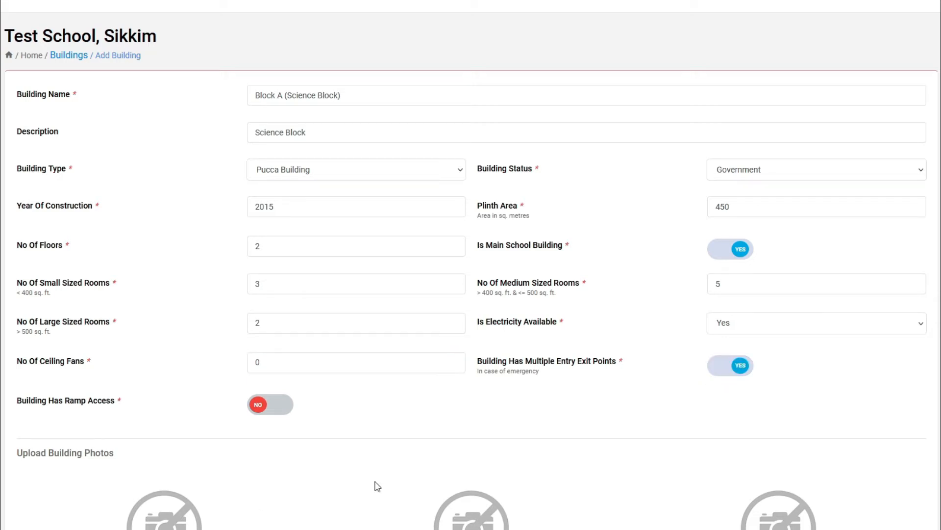
scroll(303, 466, down, 3)
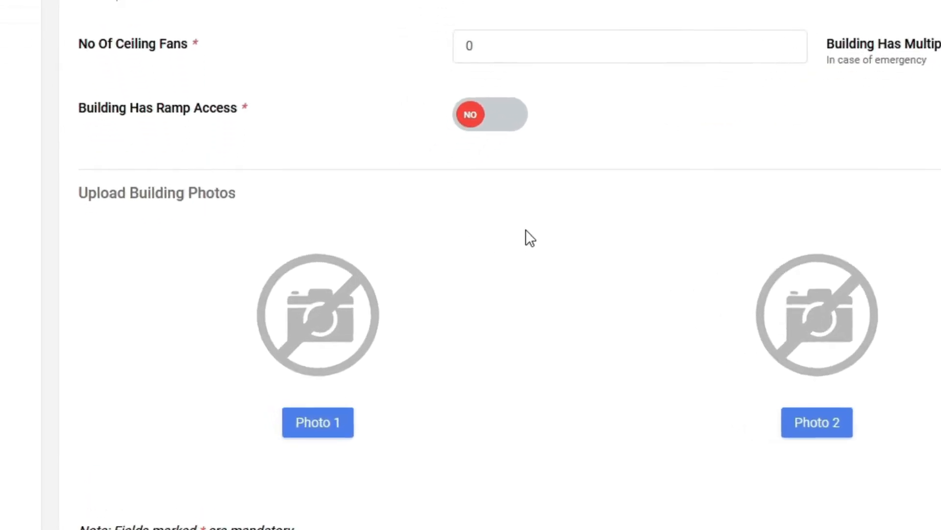
Upload the 'building' image as Photo 1, adjusting the crop to frame the building
click(379, 431)
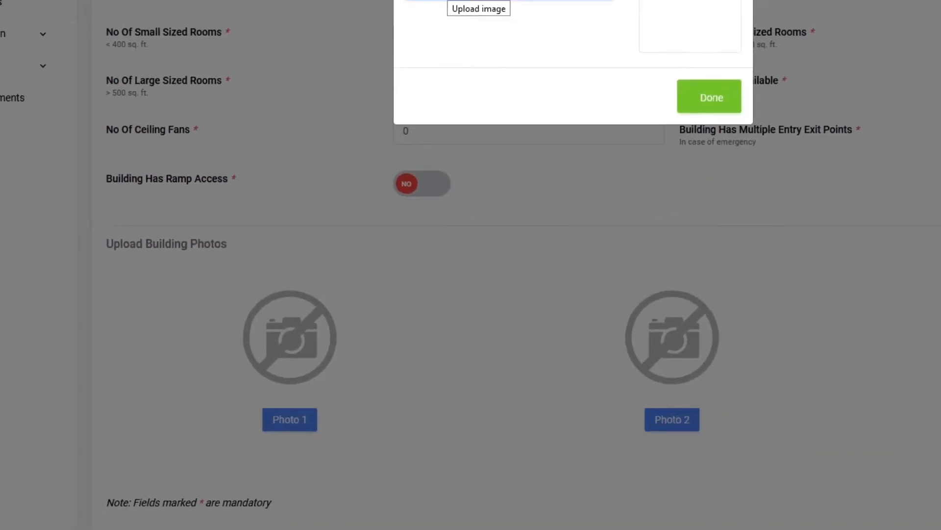
click(405, 59)
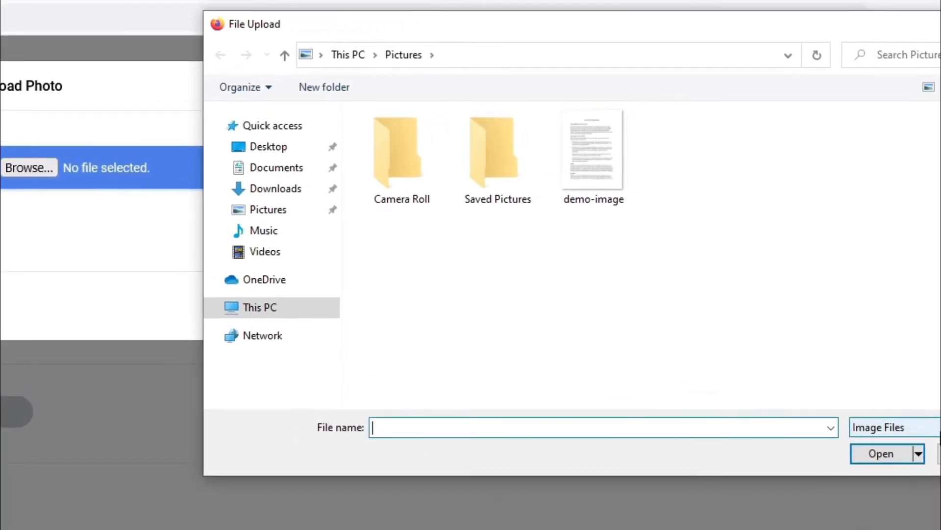
click(882, 427)
click(831, 489)
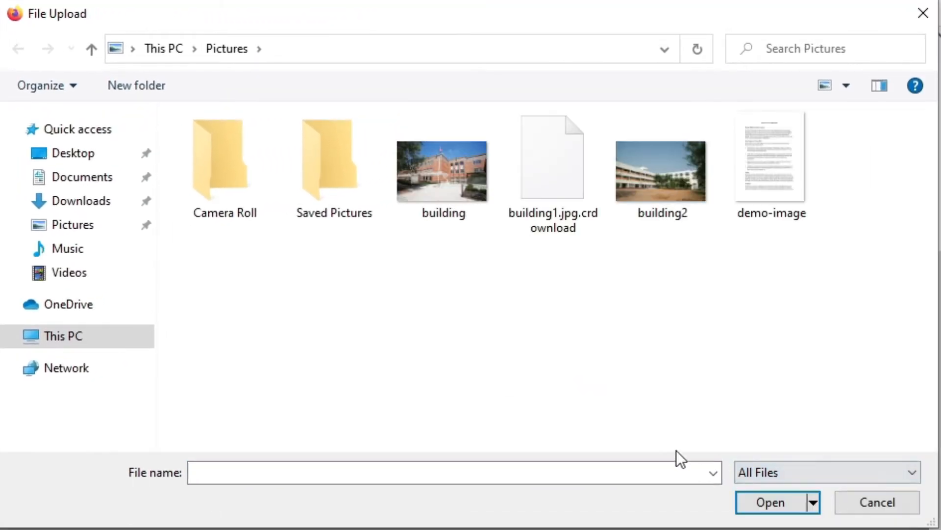
click(422, 210)
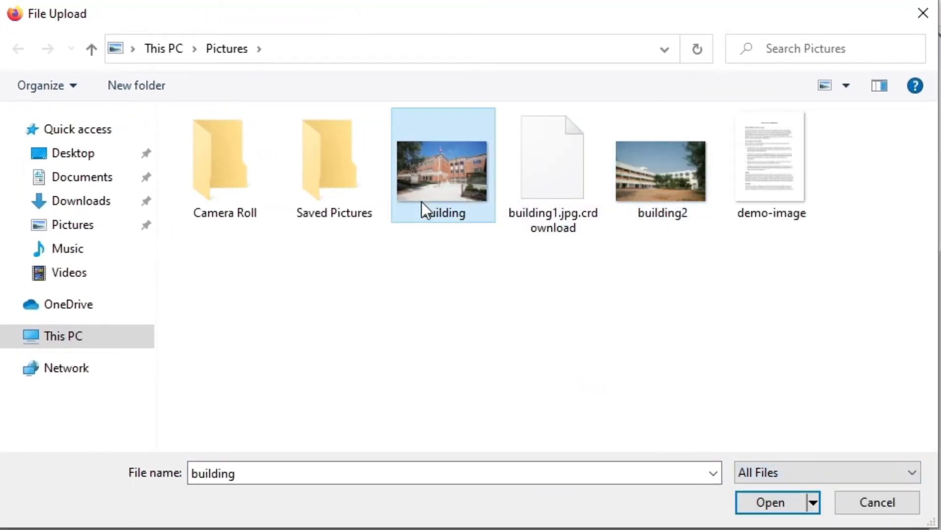
click(748, 502)
drag(442, 147, 426, 143)
drag(463, 178, 480, 189)
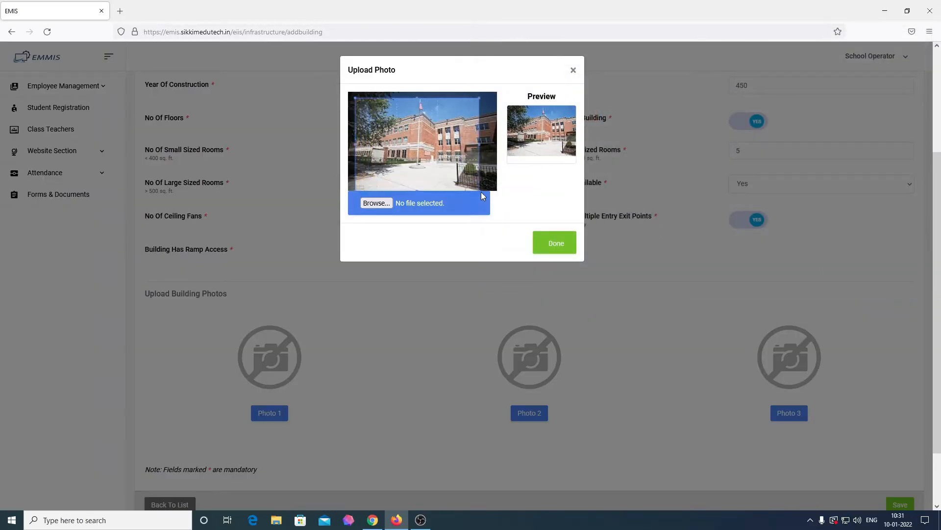
click(554, 241)
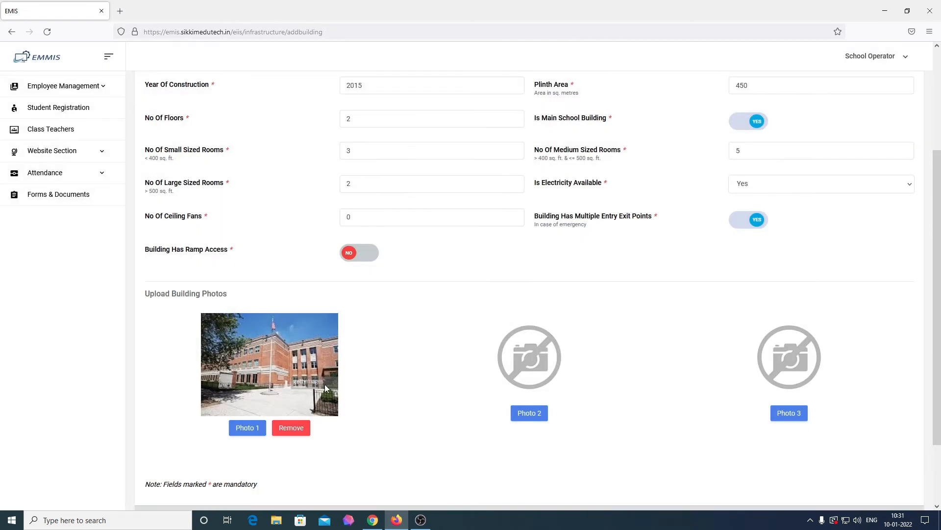
Save the Block A building record
scroll(387, 402, down, 2)
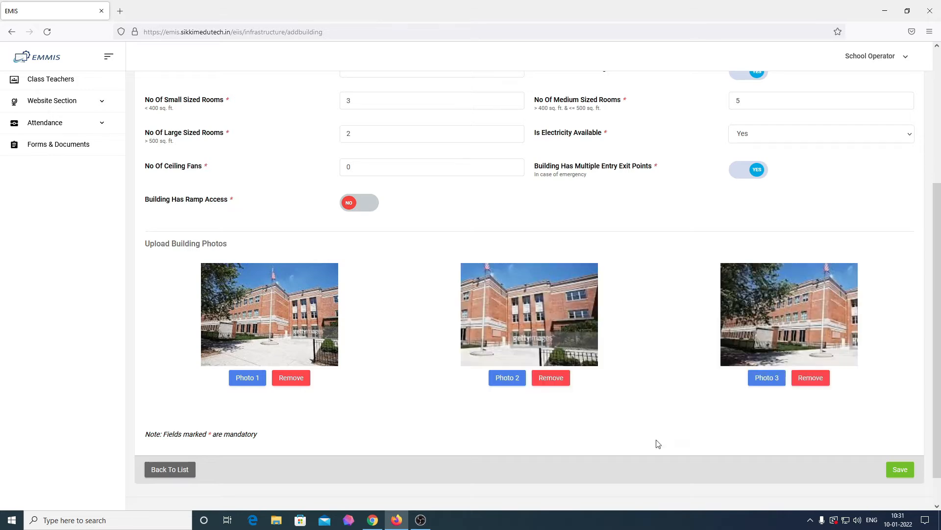
scroll(655, 431, down, 1)
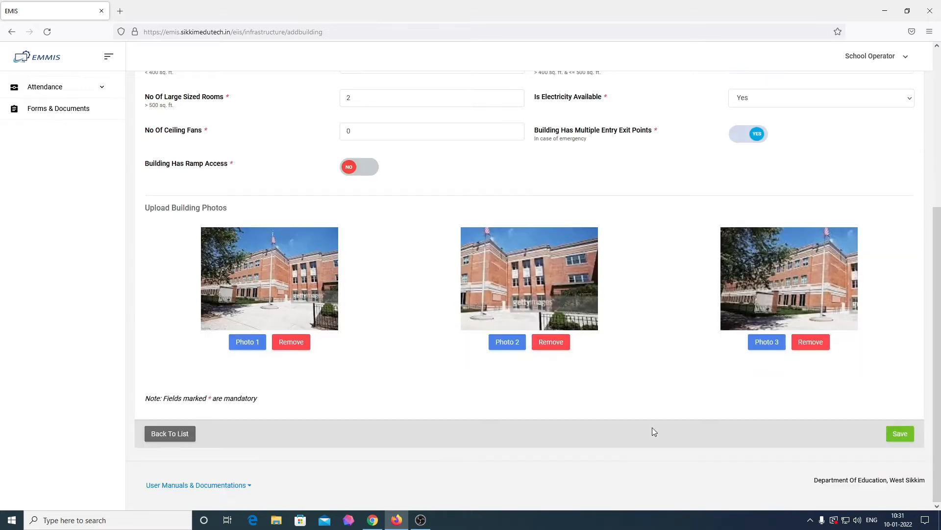
click(891, 435)
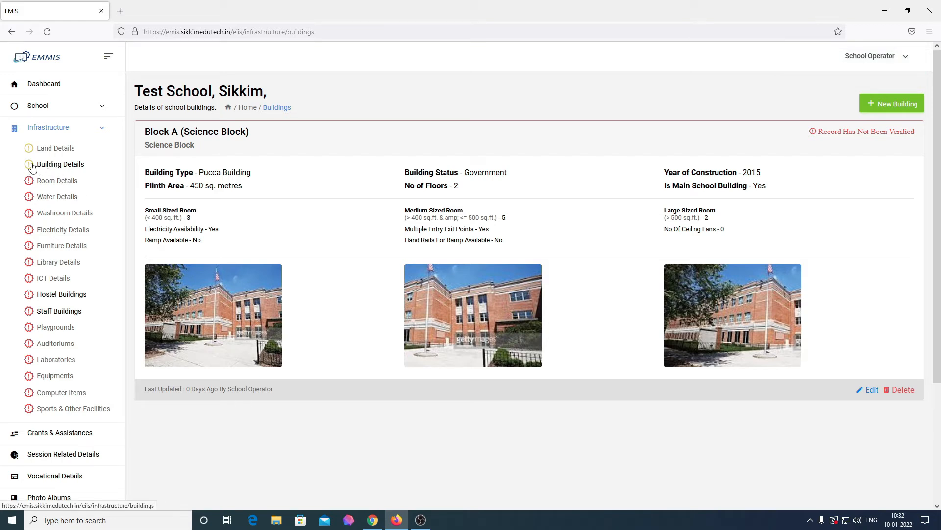
Go back to the Dashboard and open Infrastructure > Room Details
click(58, 87)
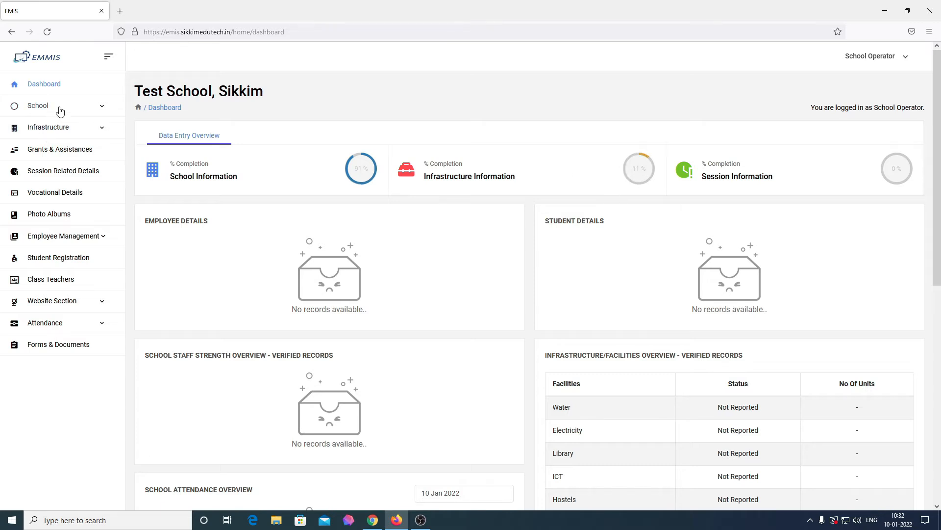
click(68, 133)
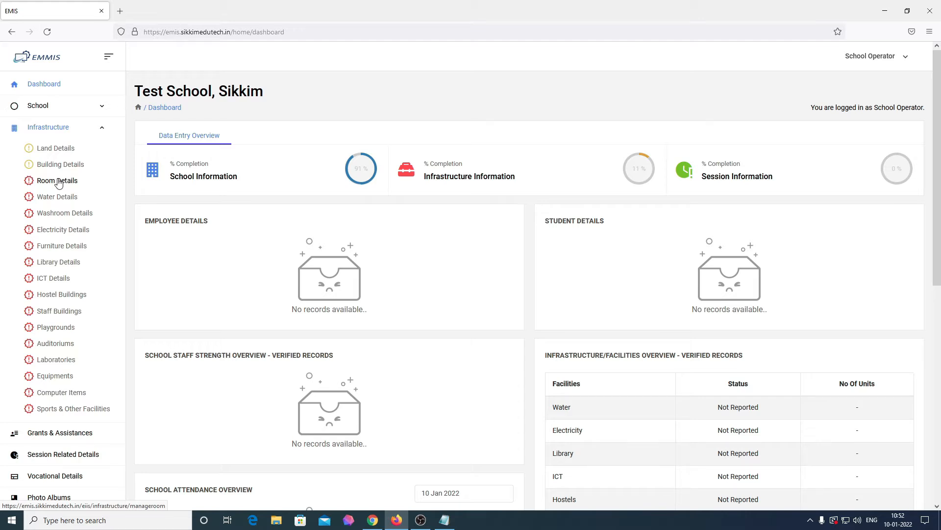
click(57, 180)
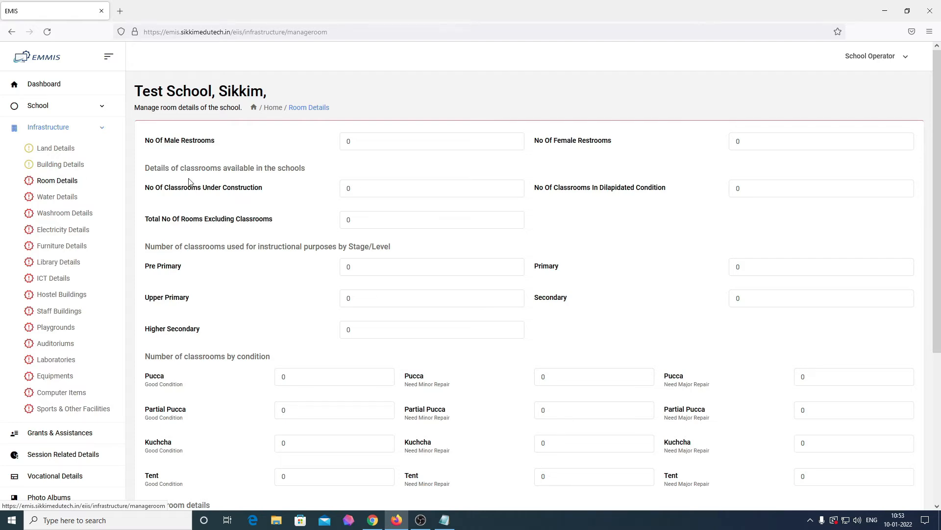
Enter 2 male and 2 female restrooms and 6 rooms excluding classrooms
scroll(329, 246, down, 4)
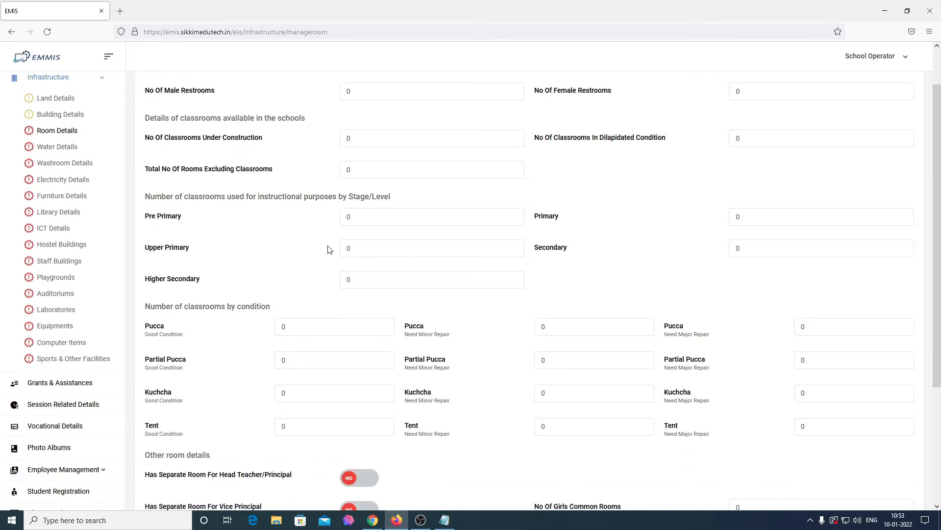
scroll(328, 248, up, 5)
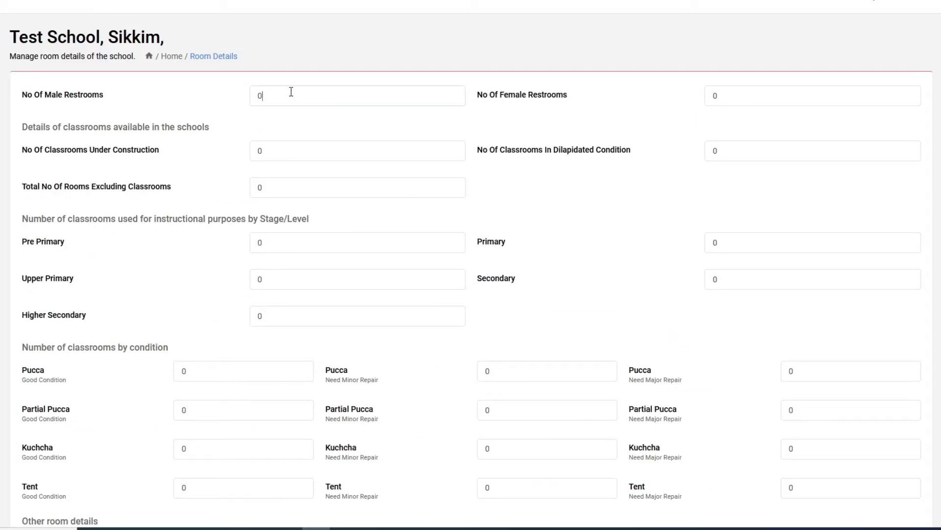
key(BackSpace)
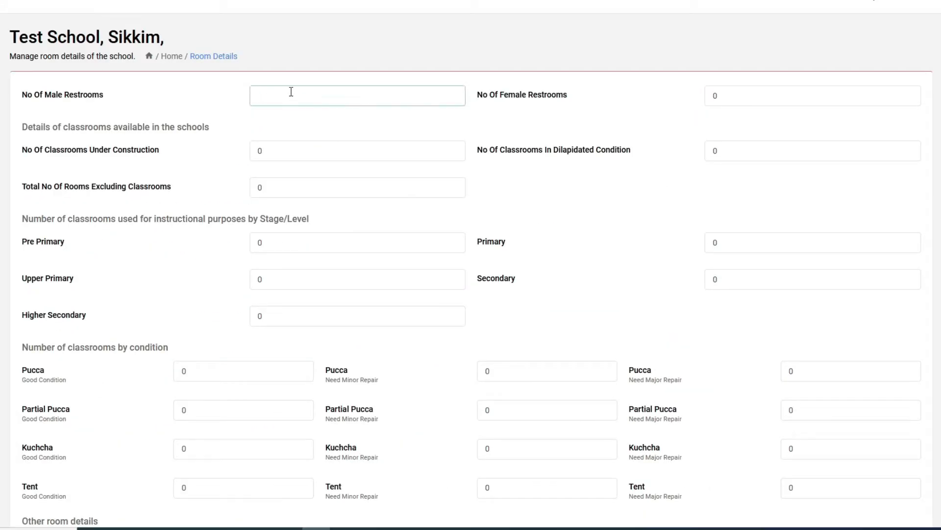
text(2)
key(Tab)
text(2)
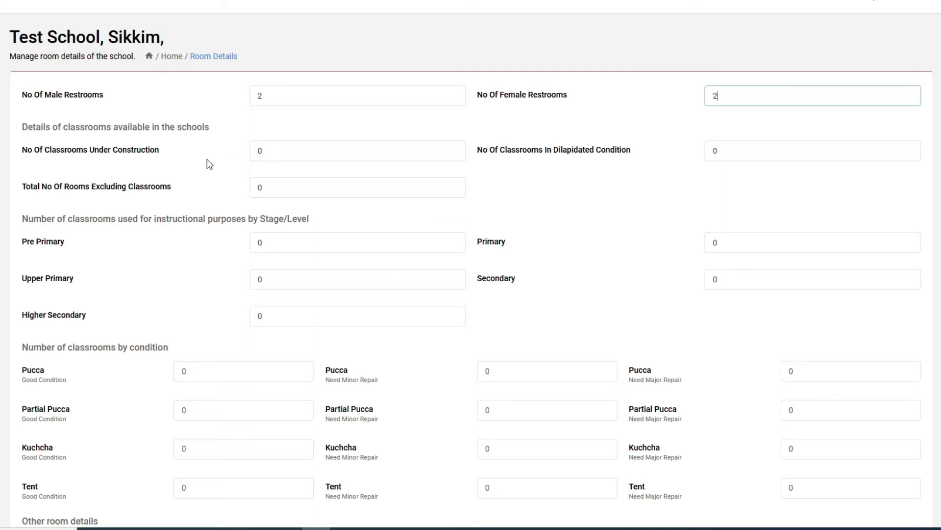
click(304, 155)
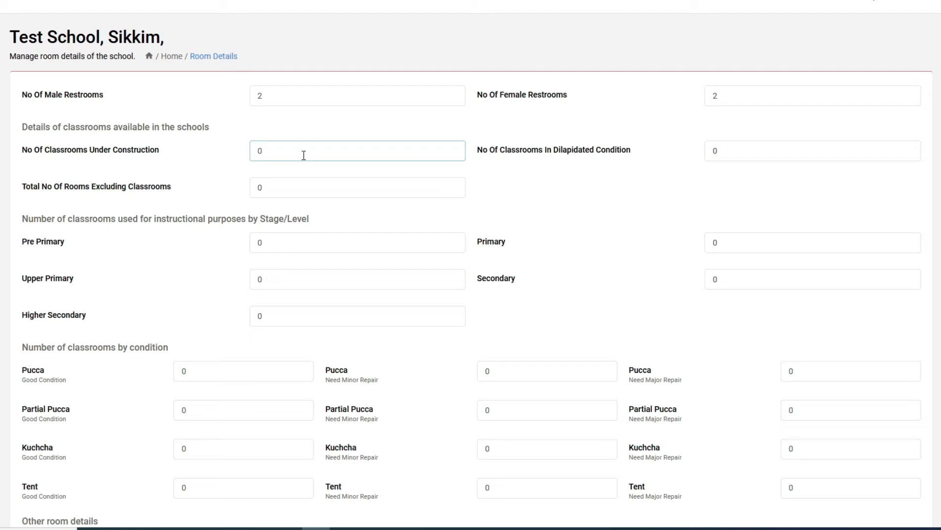
key(Tab)
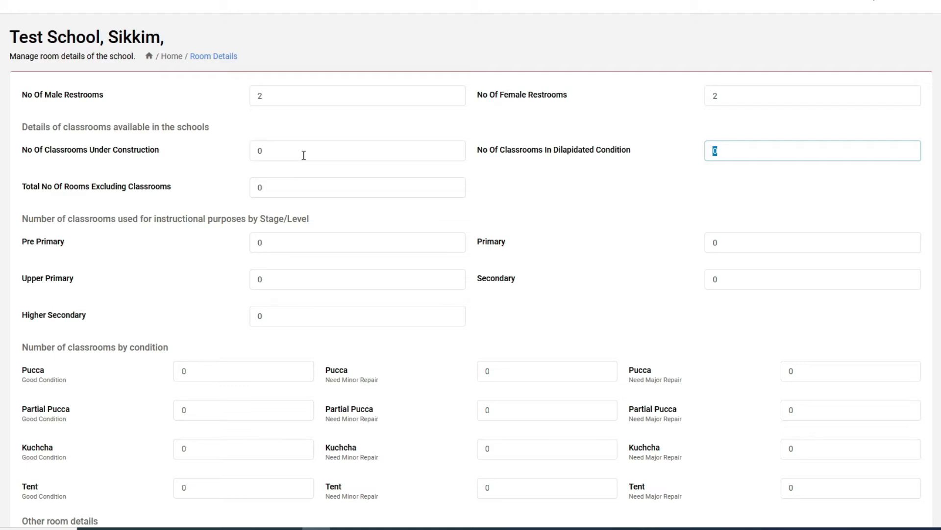
key(Tab)
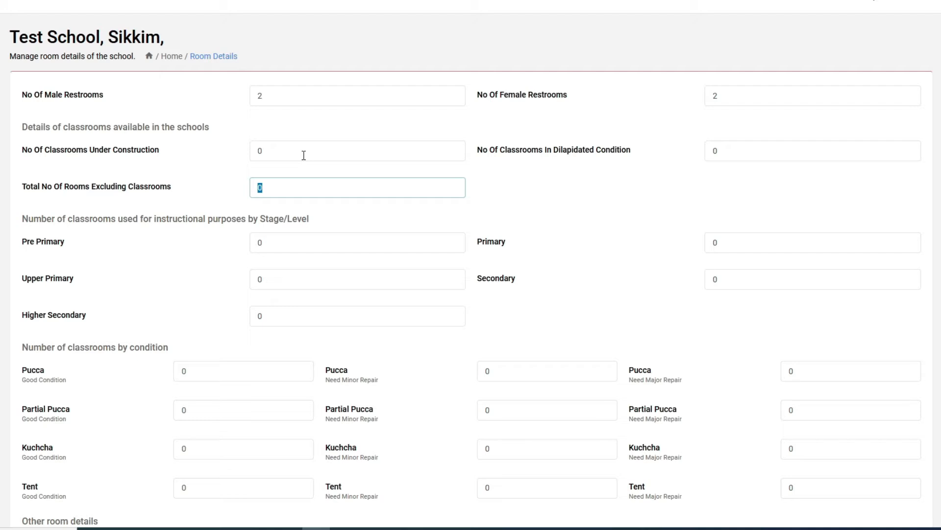
text(6)
Enter classroom counts: 4 Pre Primary, 6 Primary, 4 Upper Primary, 2 Secondary
click(293, 248)
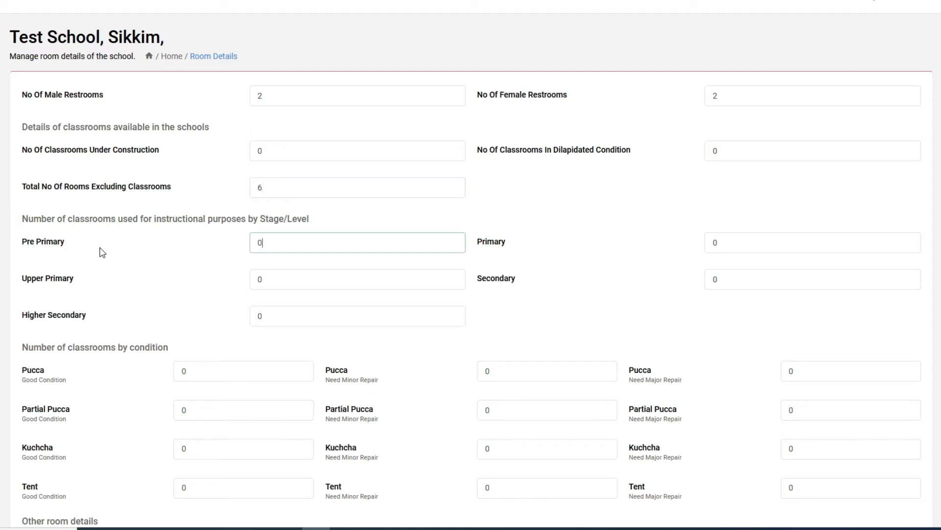
key(BackSpace)
text(4)
key(Tab)
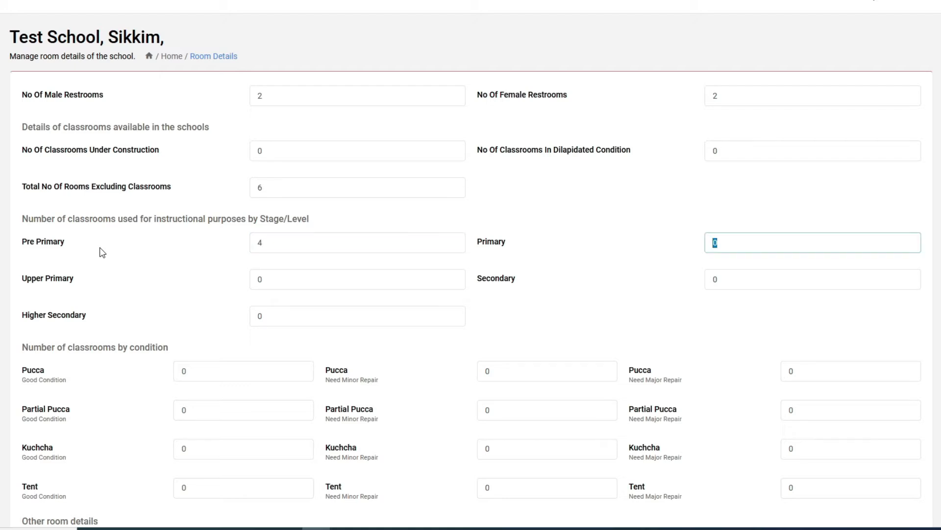
text(6)
click(277, 284)
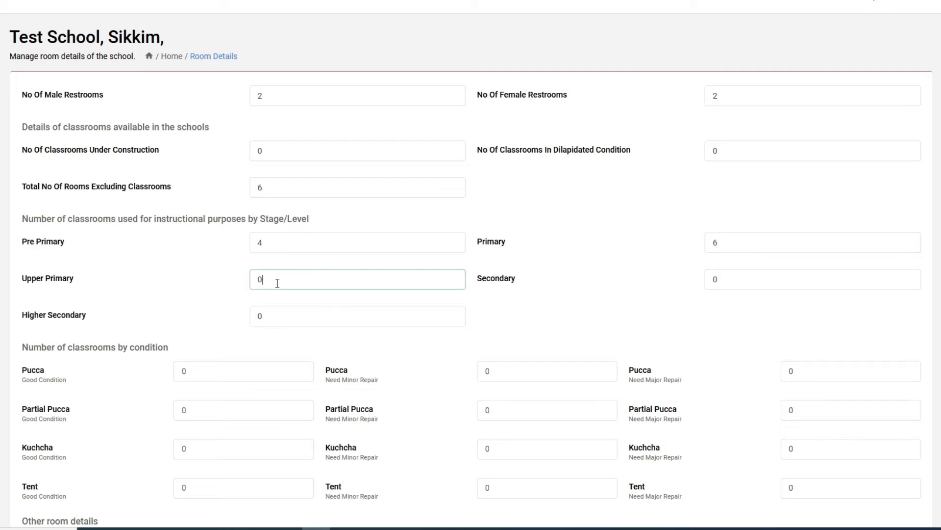
key(BackSpace)
text(4)
key(Tab)
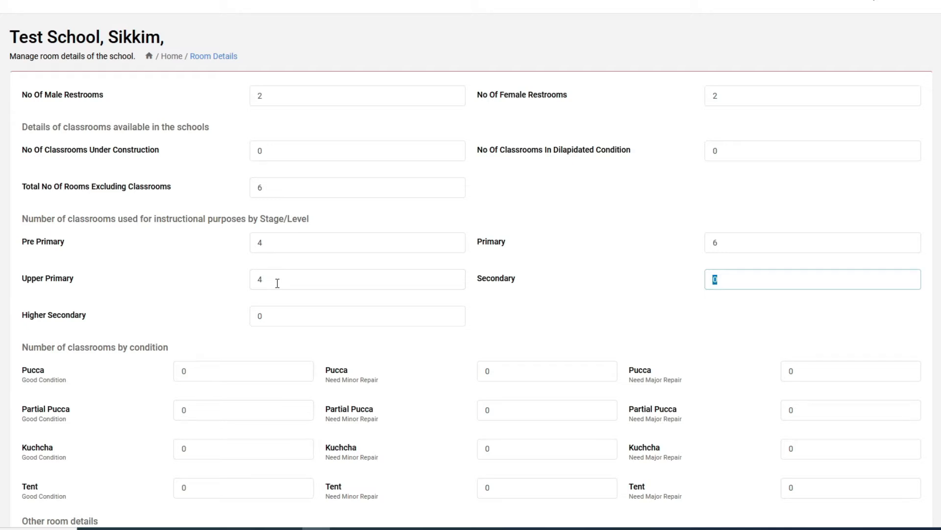
text(2)
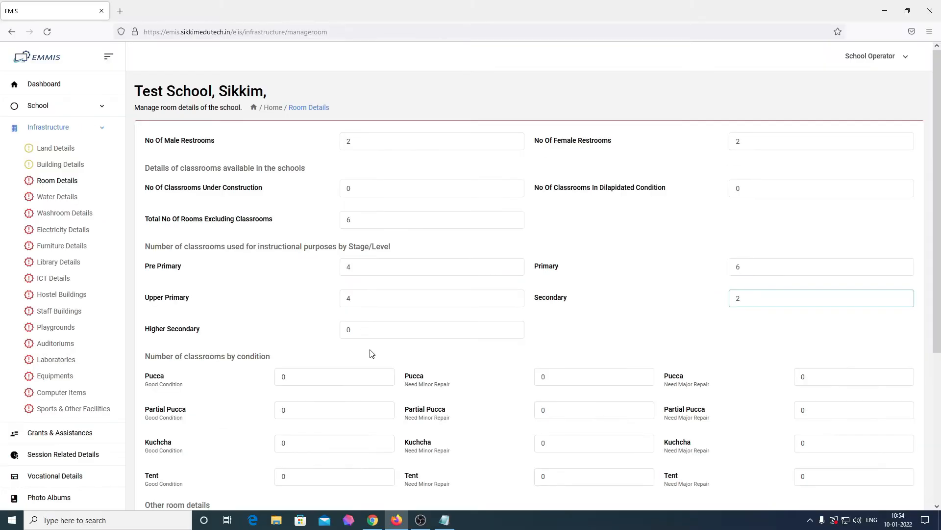
scroll(275, 347, down, 3)
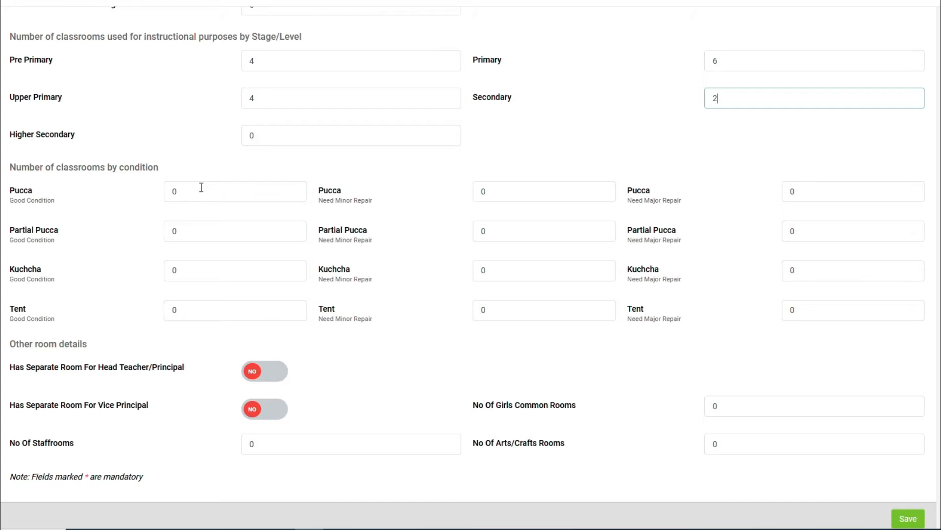
Enter 2 good-condition Pucca classrooms and 0 Partial Pucca
click(201, 188)
key(BackSpace)
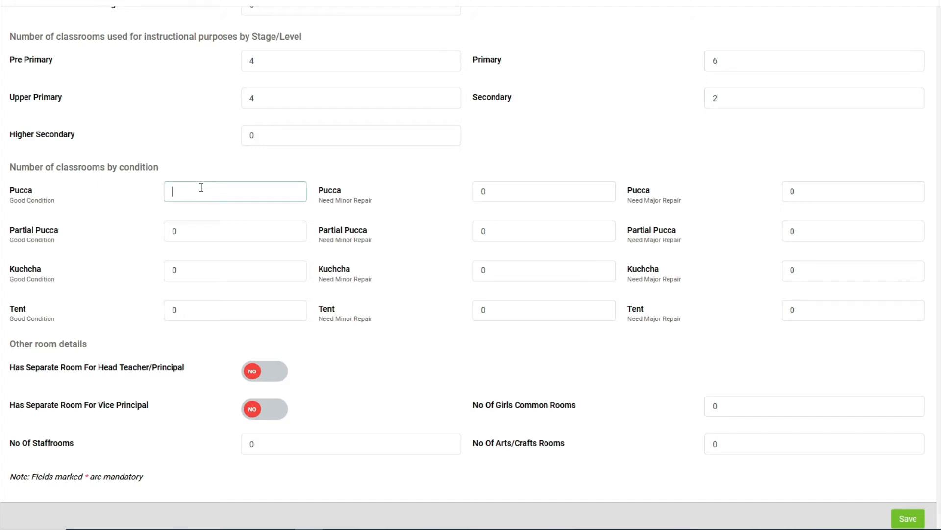
text(2)
key(Tab)
key(Tab)
key(Tab)
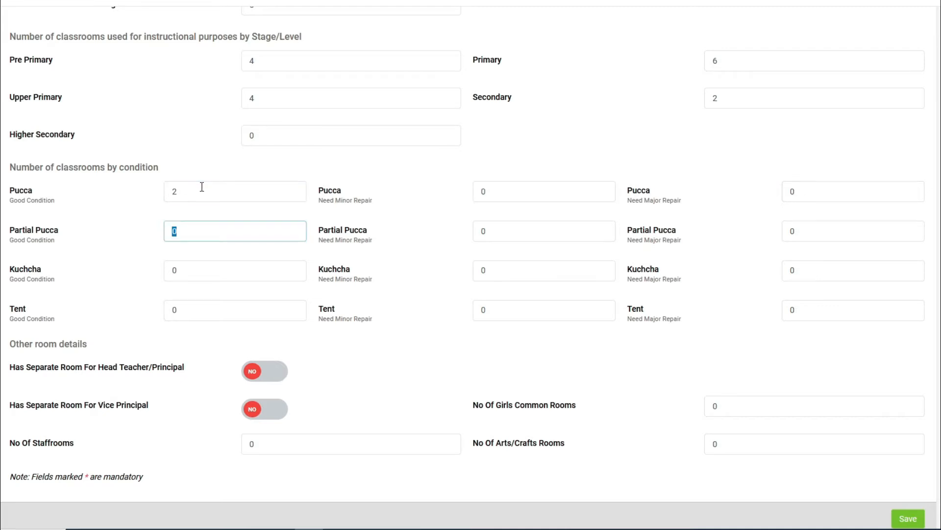
text(0)
key(Tab)
key(Tab)
key(Tab)
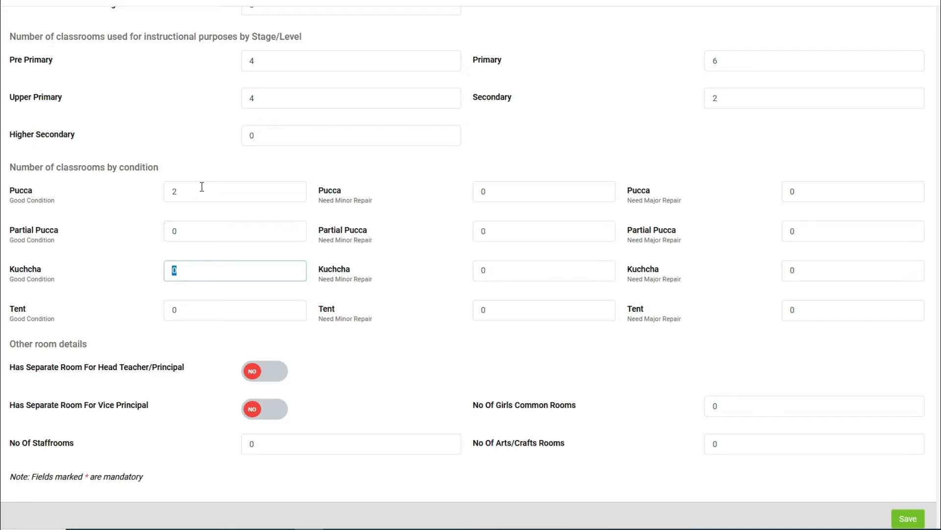
key(Tab)
key(Tab)
key(Tab)
key(Tab)
key(Tab)
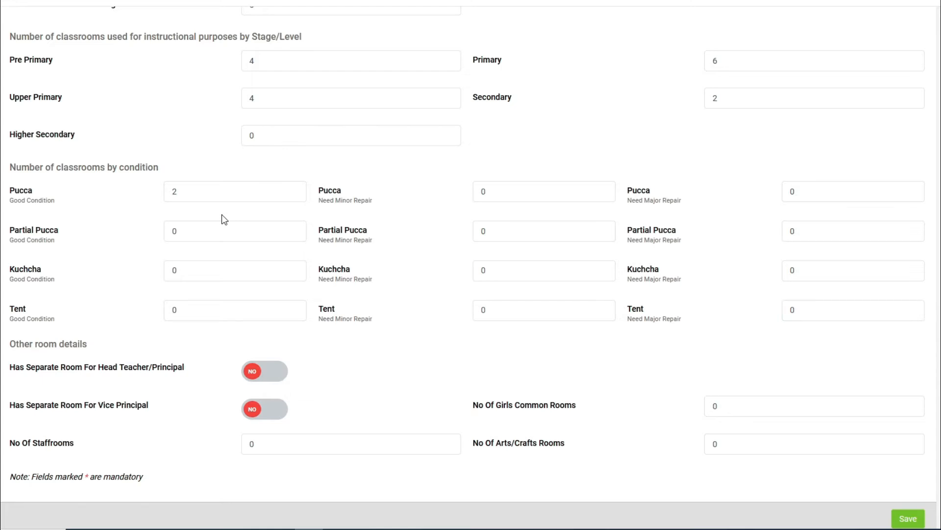
scroll(201, 282, down, 3)
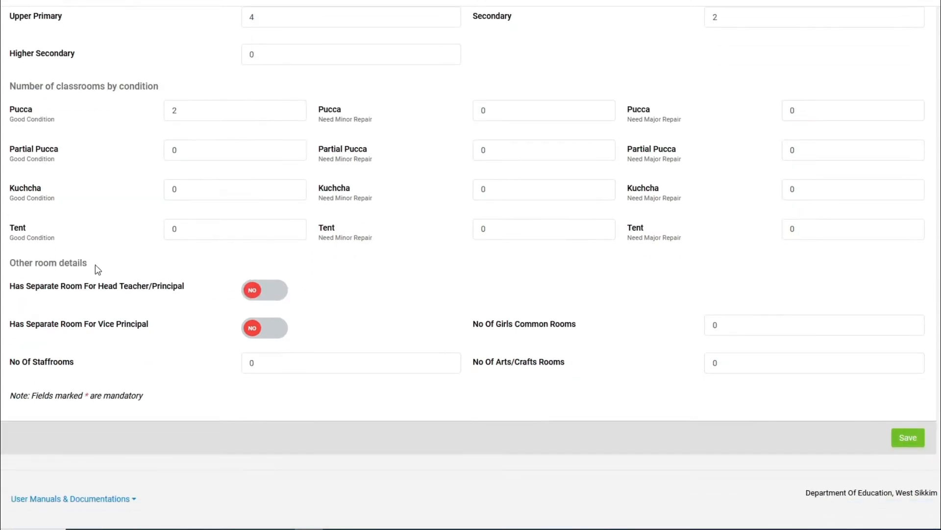
drag(86, 265, 6, 266)
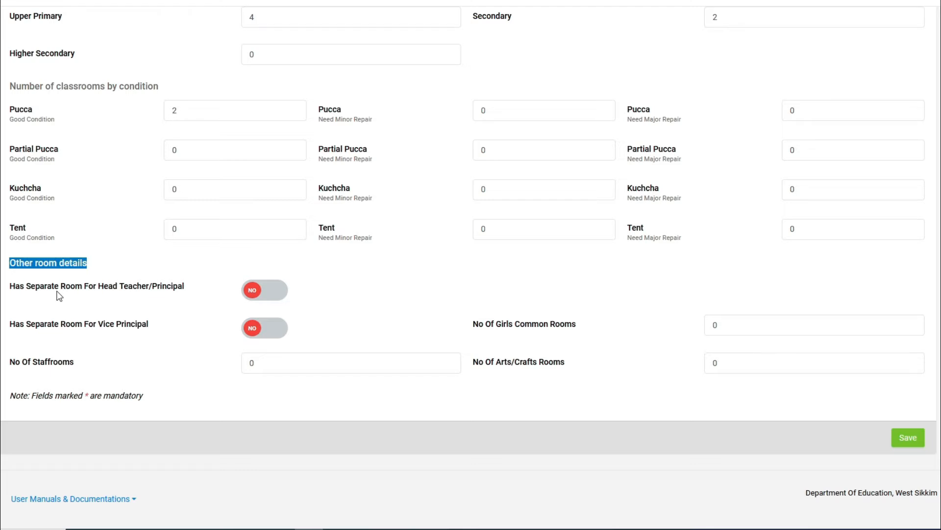
Mark head teacher room with attached toilet and vice principal room; 1 girls common room, 2 staffrooms
click(271, 295)
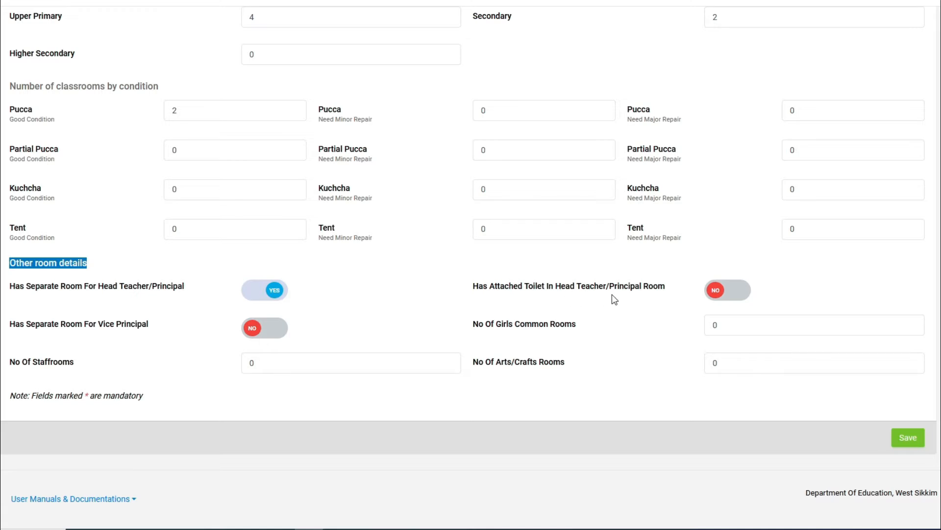
click(745, 299)
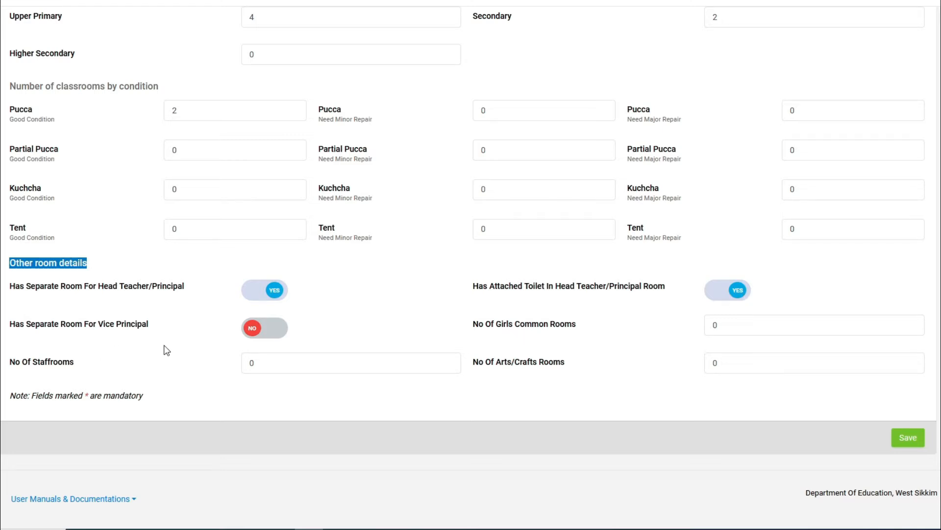
click(259, 334)
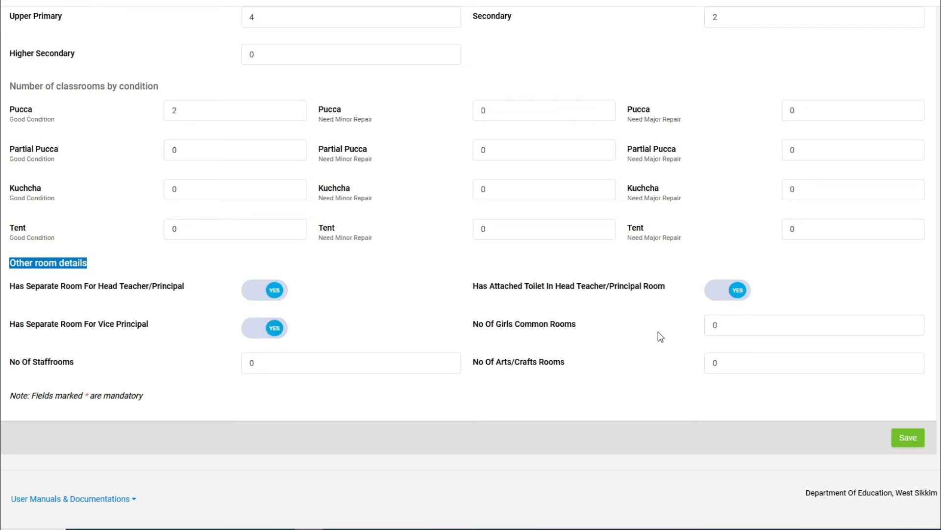
click(744, 331)
key(BackSpace)
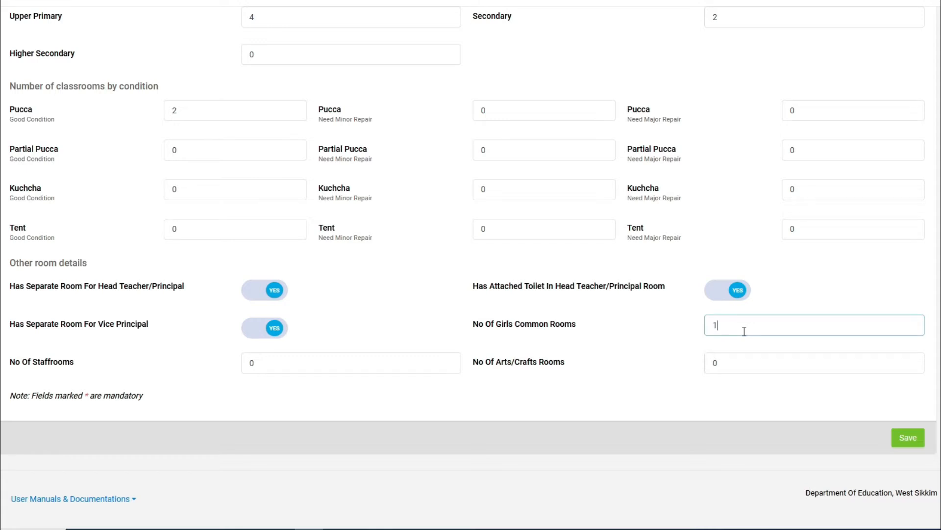
key(Tab)
text(2)
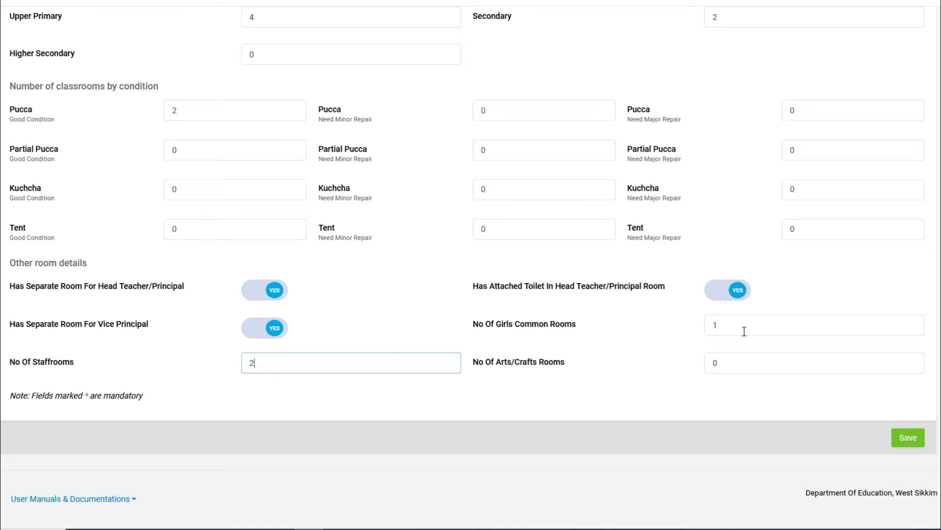
key(Tab)
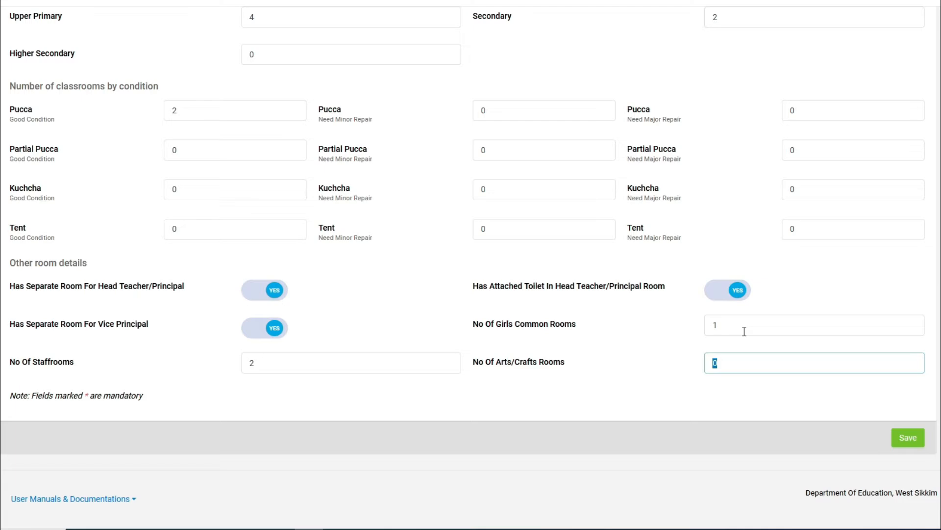
scroll(723, 408, up, 10)
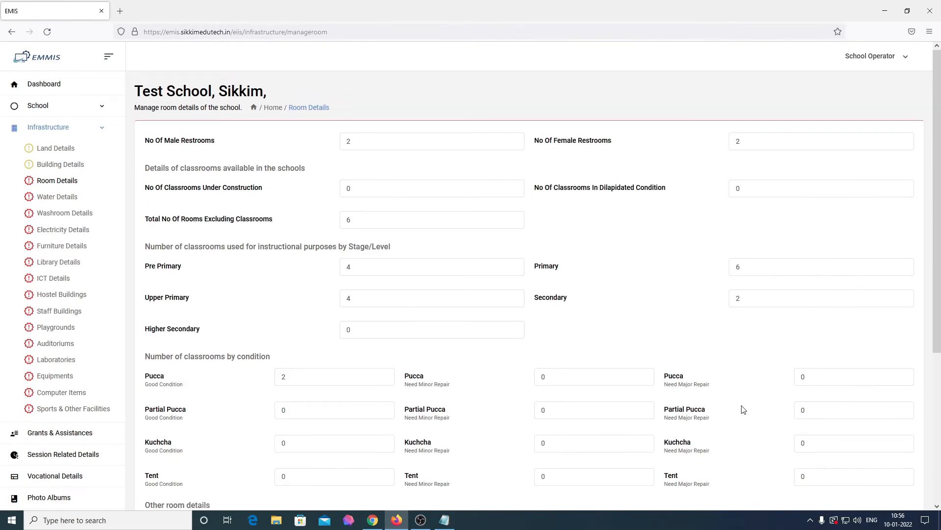
scroll(744, 410, down, 5)
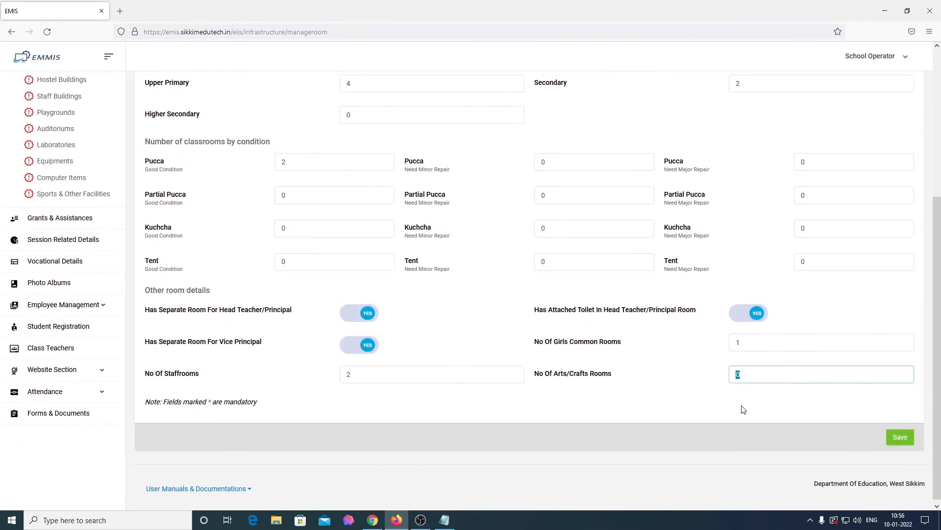
Save the room details, then open Infrastructure > Water Details from the Dashboard
click(898, 435)
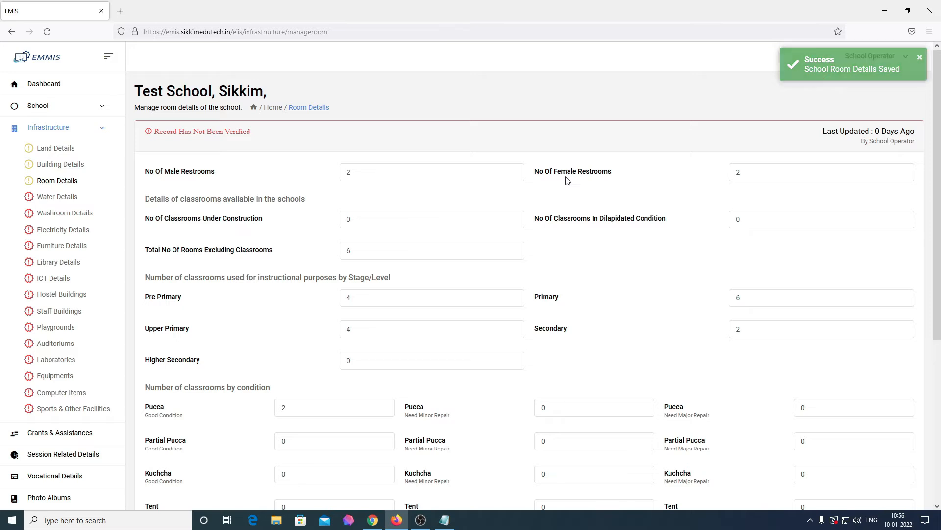
click(74, 89)
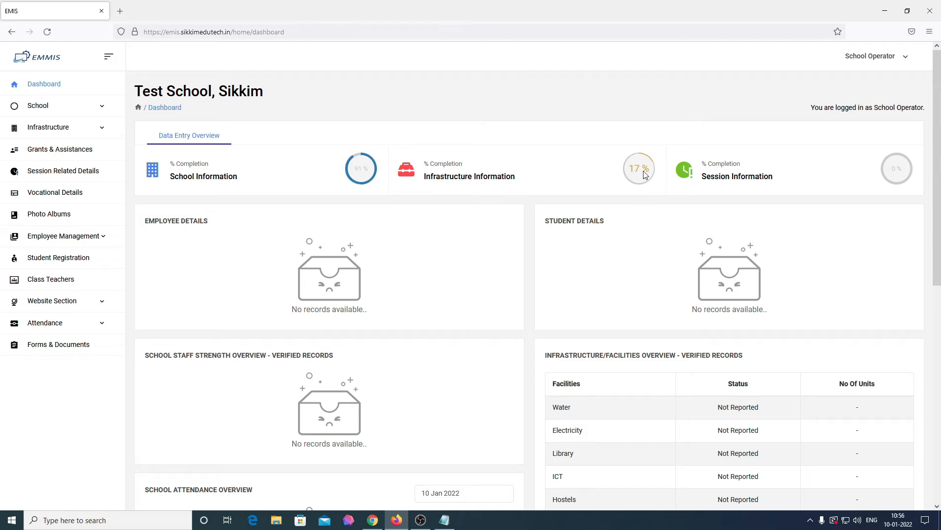
click(73, 135)
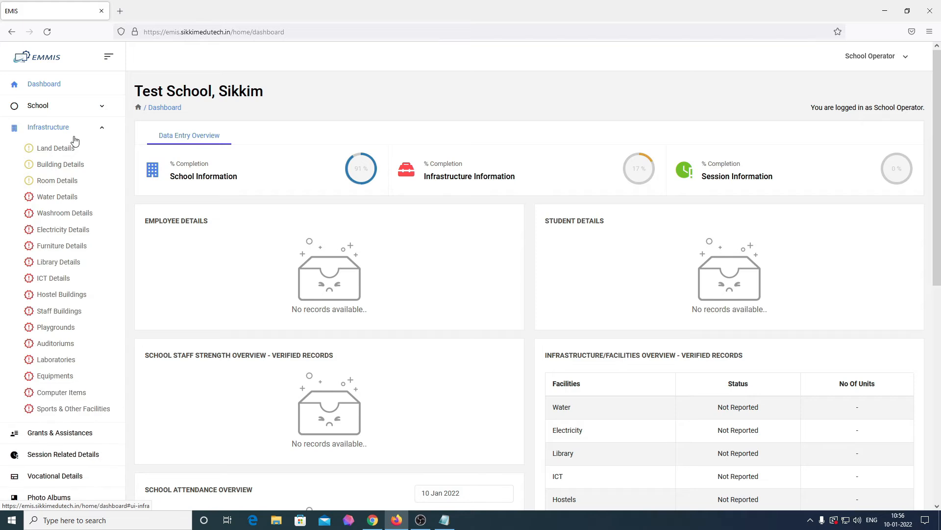
click(57, 198)
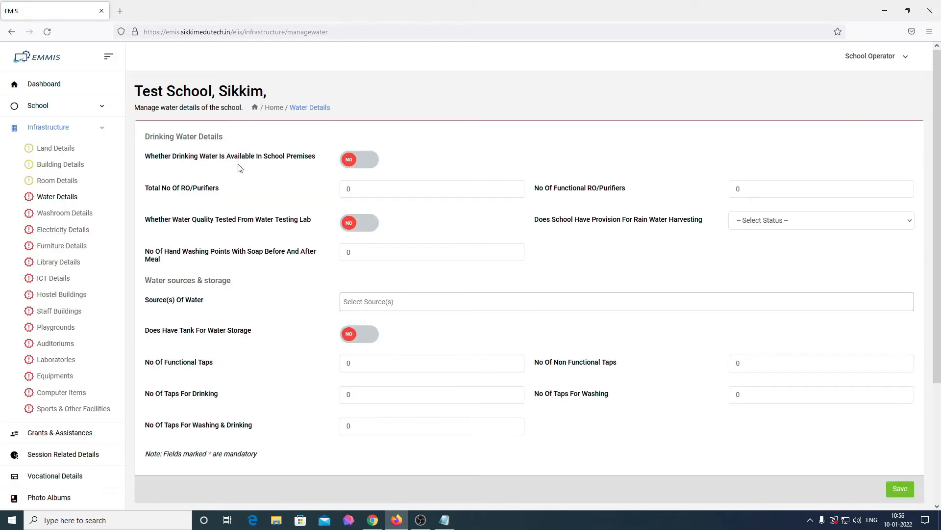
Mark drinking water available and enter 5 total tap waters, 4 of them functional
click(362, 162)
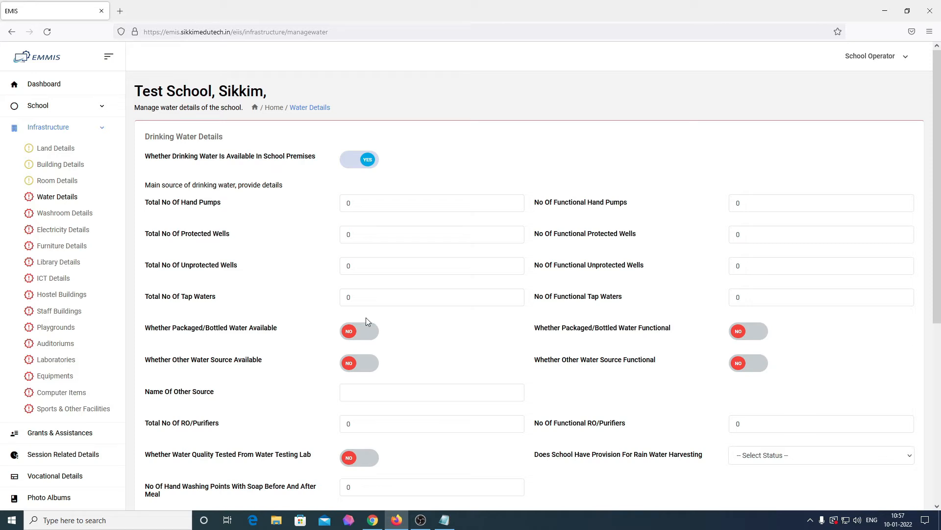
click(369, 298)
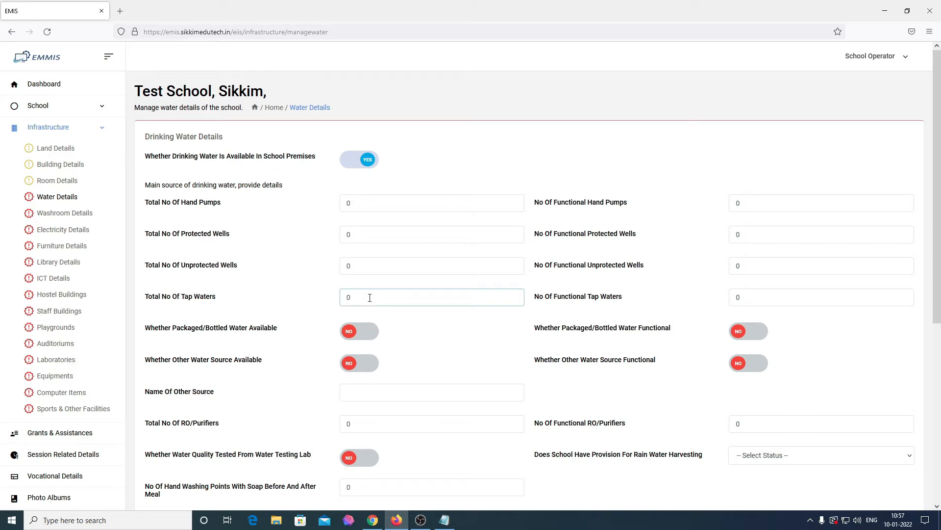
key(BackSpace)
text(5)
key(Tab)
text(4)
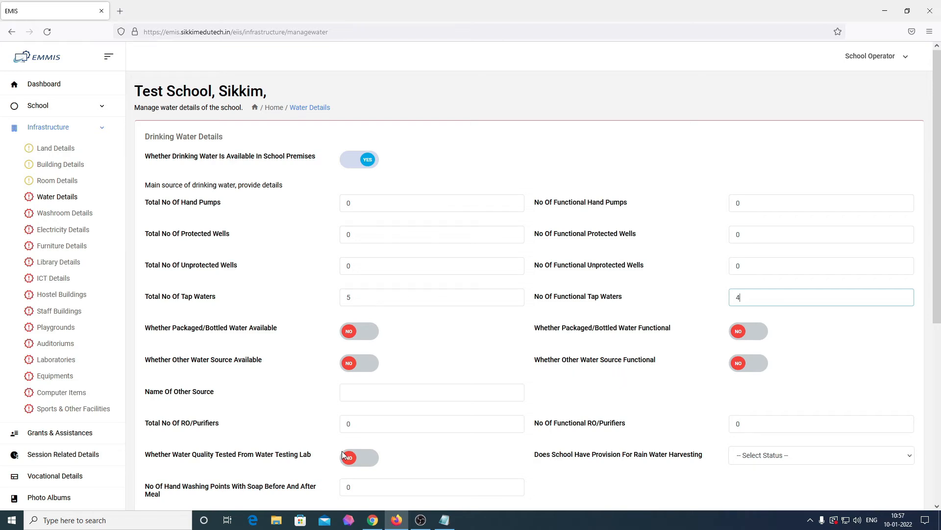
scroll(343, 454, down, 1)
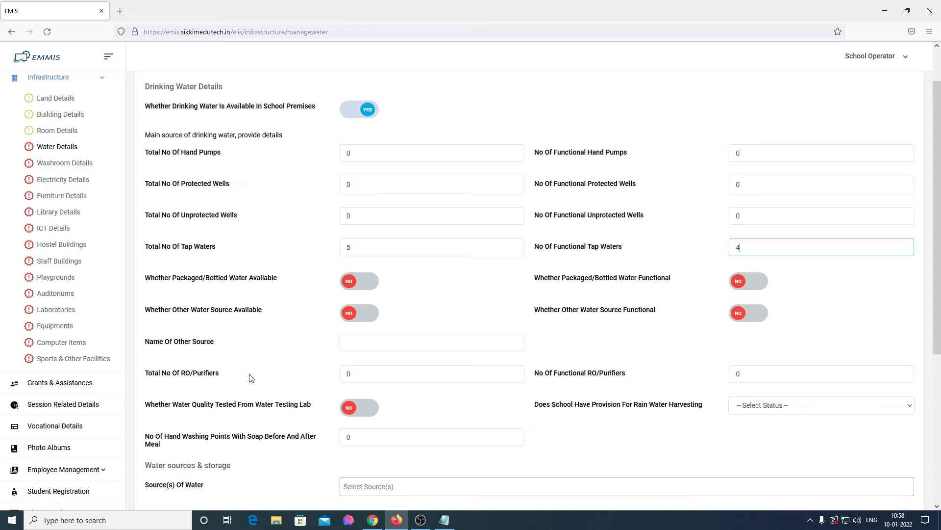
Enter 2 RO/purifiers in total, both functional
click(408, 378)
double_click(408, 378)
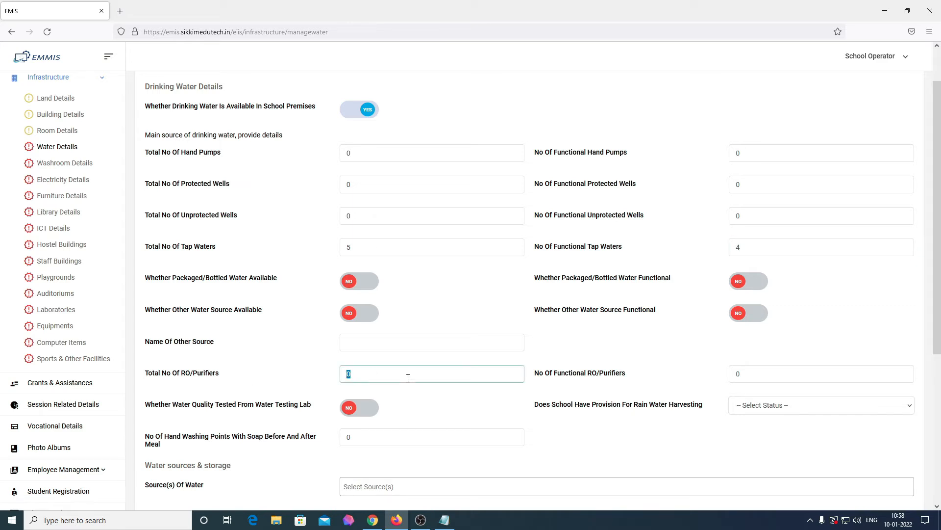
key(BackSpace)
text(2)
key(Tab)
text(2)
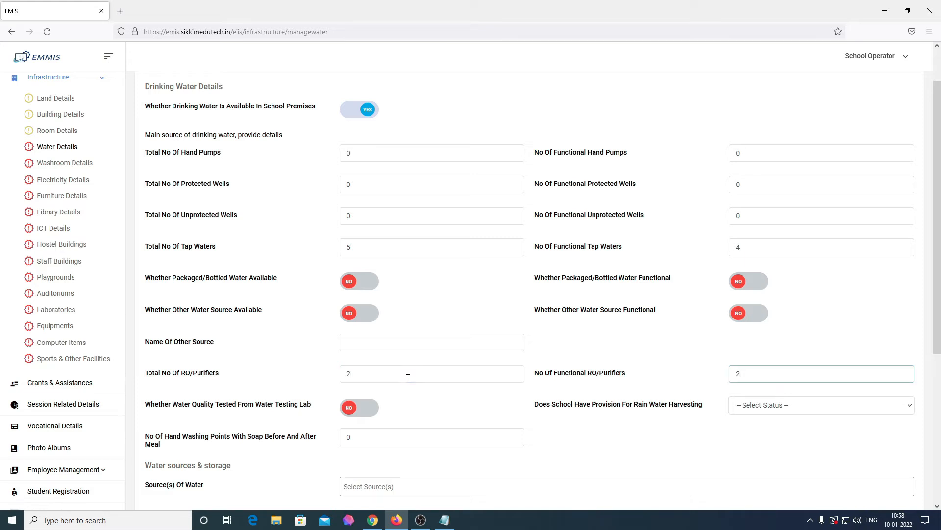
Leave water lab-tested at No, set rain water harvesting to Yes, and enter 5 hand washing points
click(352, 415)
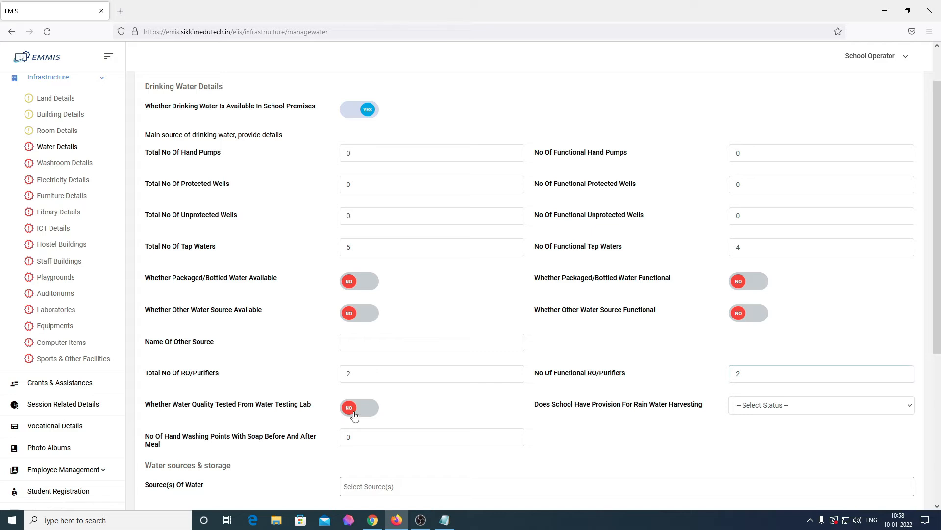
click(355, 415)
click(796, 404)
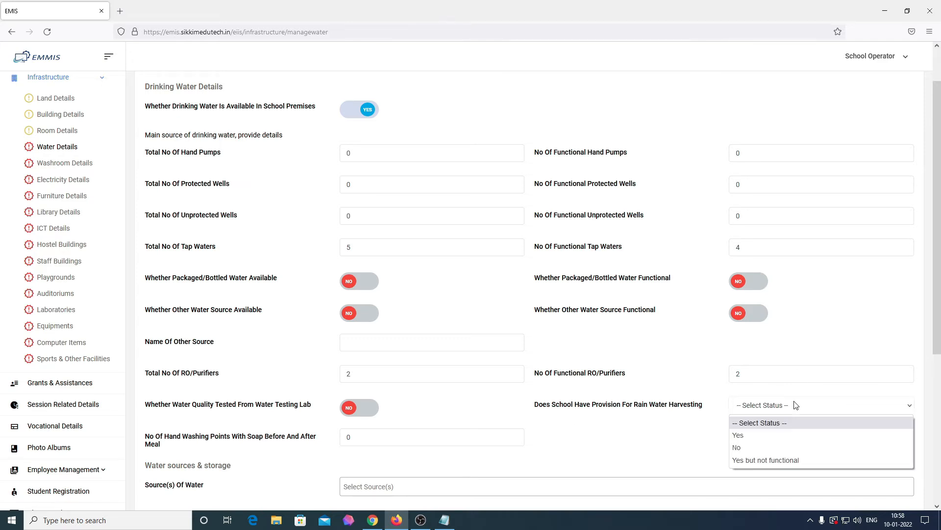
click(767, 438)
scroll(342, 454, down, 2)
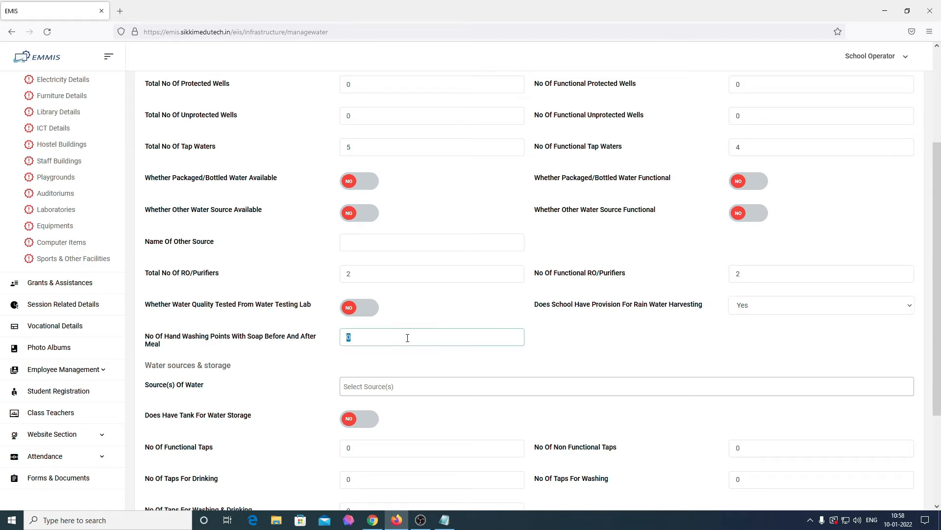
key(BackSpace)
text(5)
scroll(407, 338, down, 1)
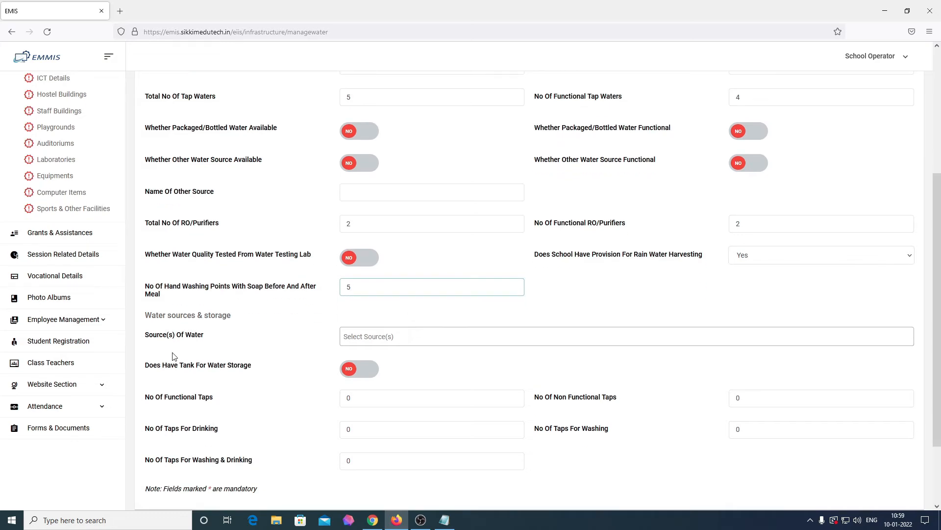
Choose PHE as the water source and record 2 concrete and 2 PVC storage tanks
click(376, 338)
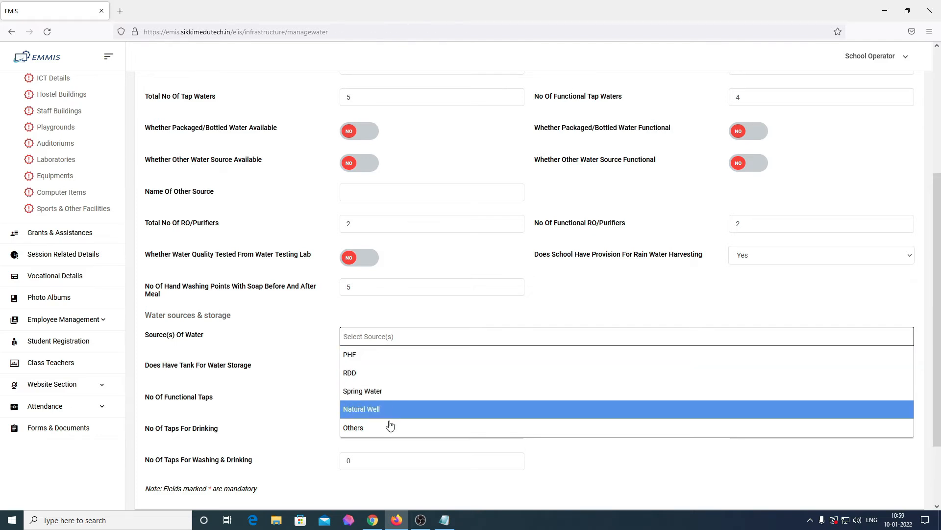
click(378, 362)
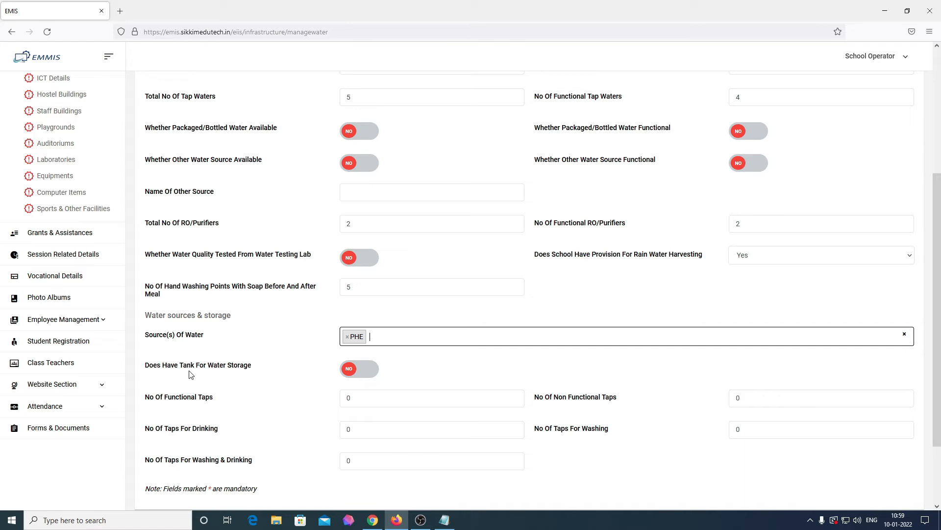
click(366, 369)
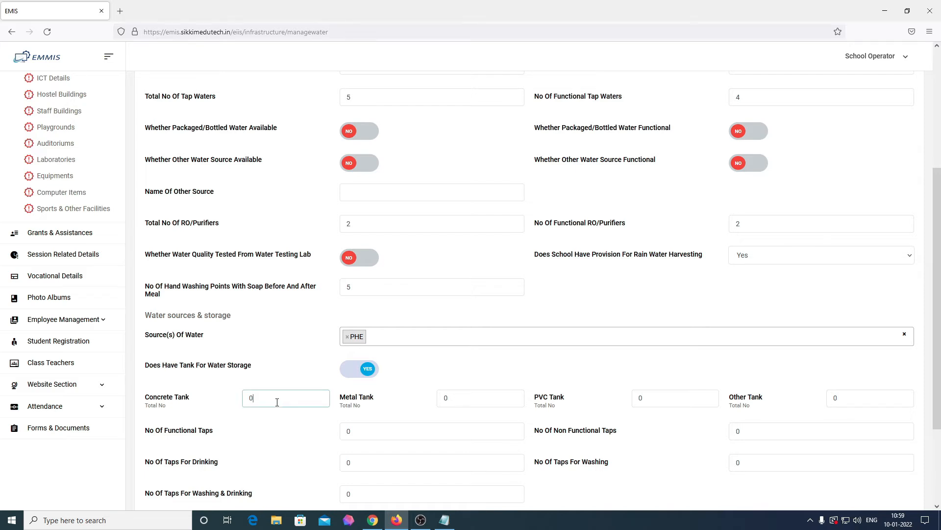
key(BackSpace)
text(2)
click(649, 399)
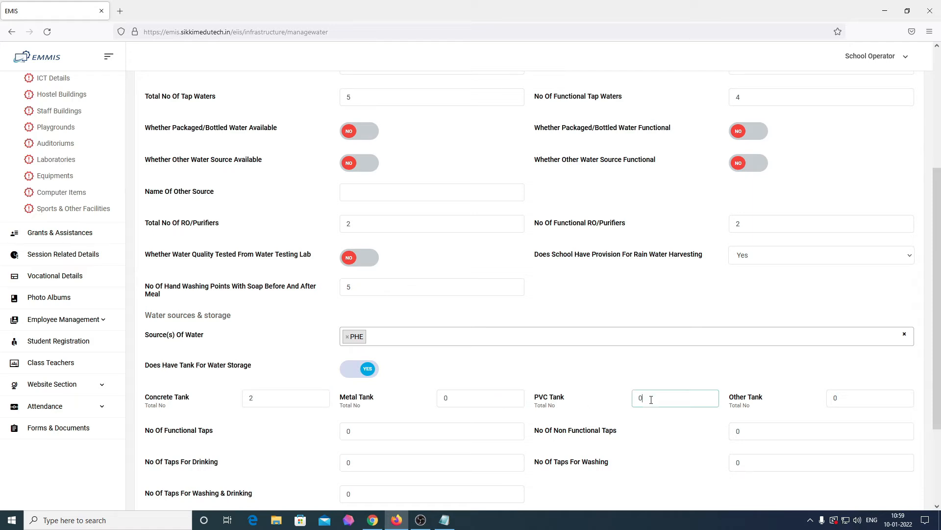
key(BackSpace)
text(2)
scroll(651, 399, down, 2)
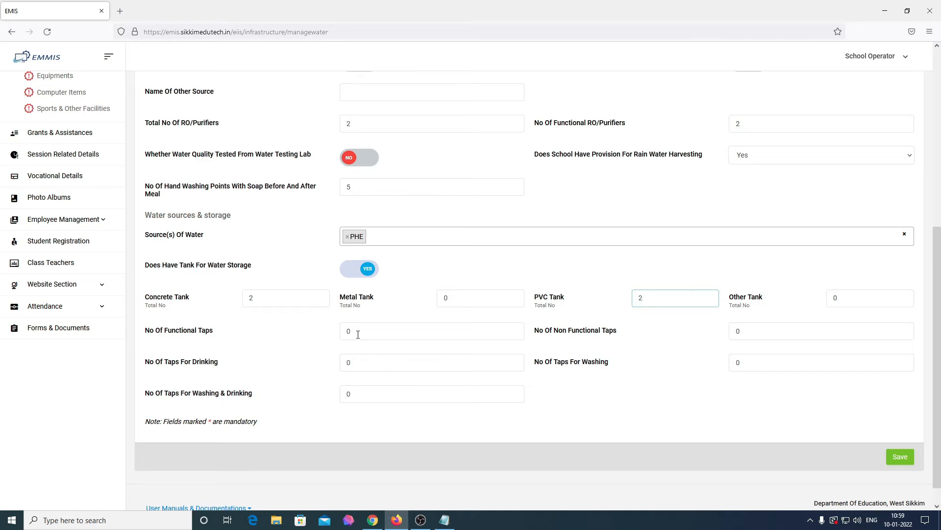
Enter 4 functional taps, 1 non-functional, 2 washing taps, and save the water details
key(BackSpace)
click(358, 334)
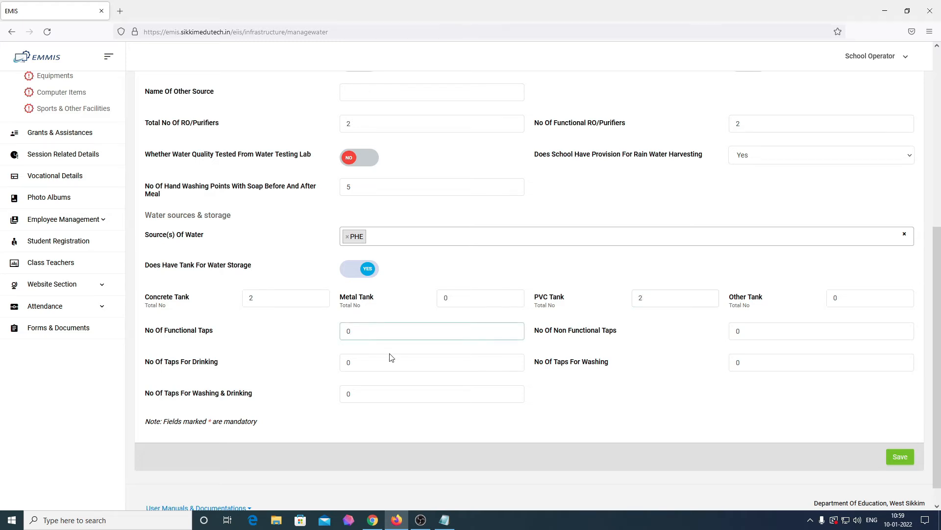
text(4)
click(774, 334)
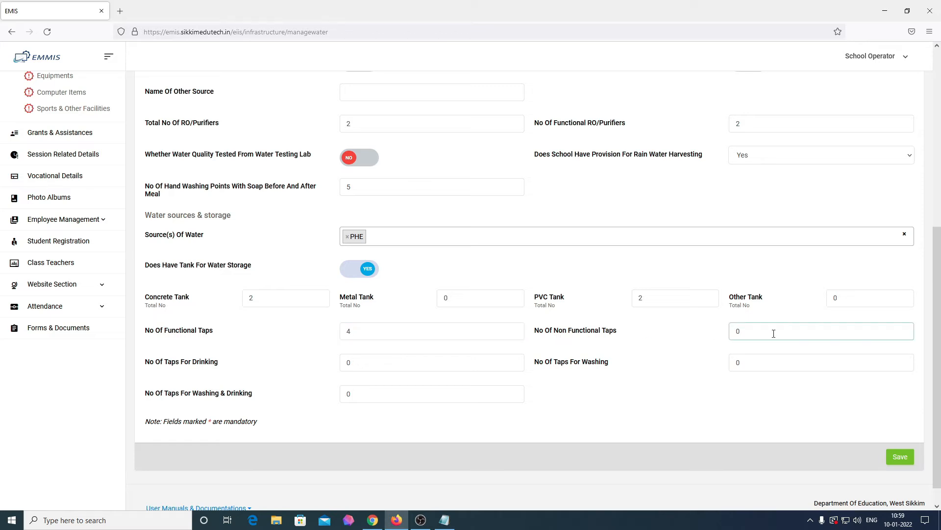
key(BackSpace)
text(1)
double_click(379, 364)
key(BackSpace)
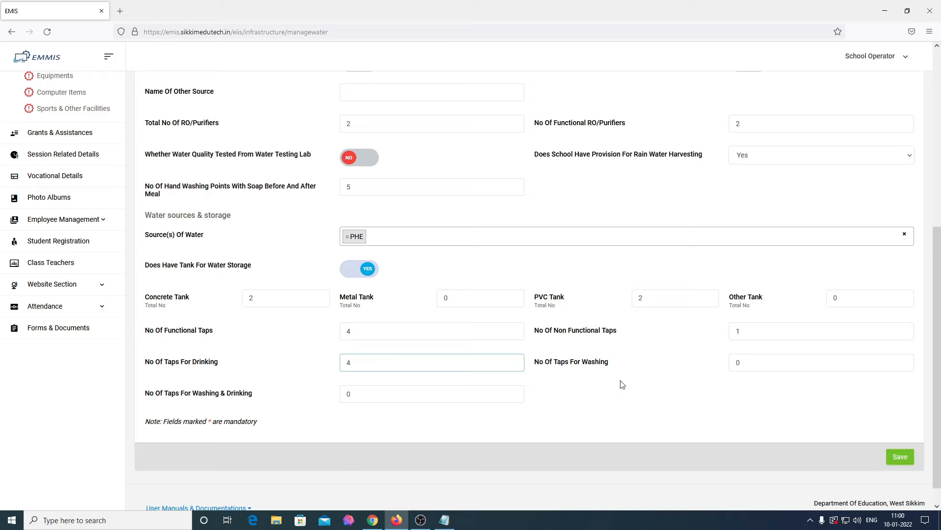
click(755, 362)
key(BackSpace)
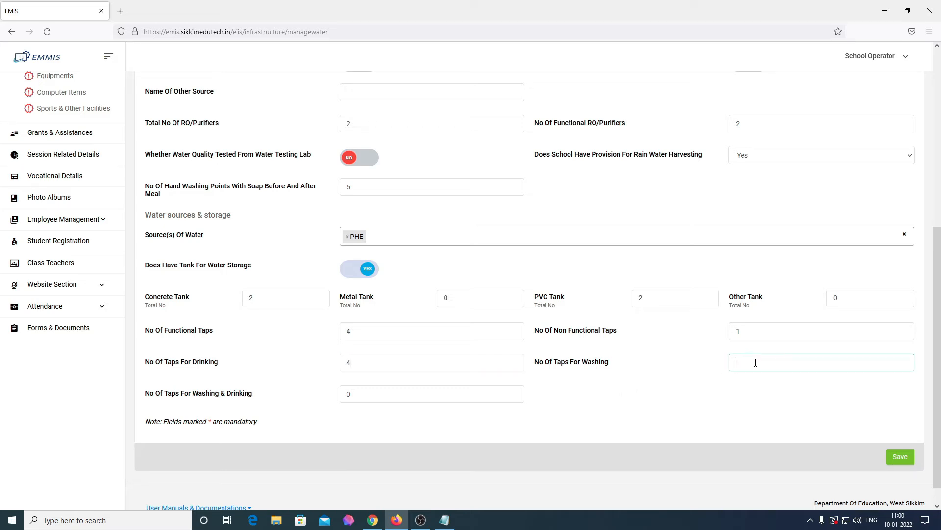
text(2)
click(426, 397)
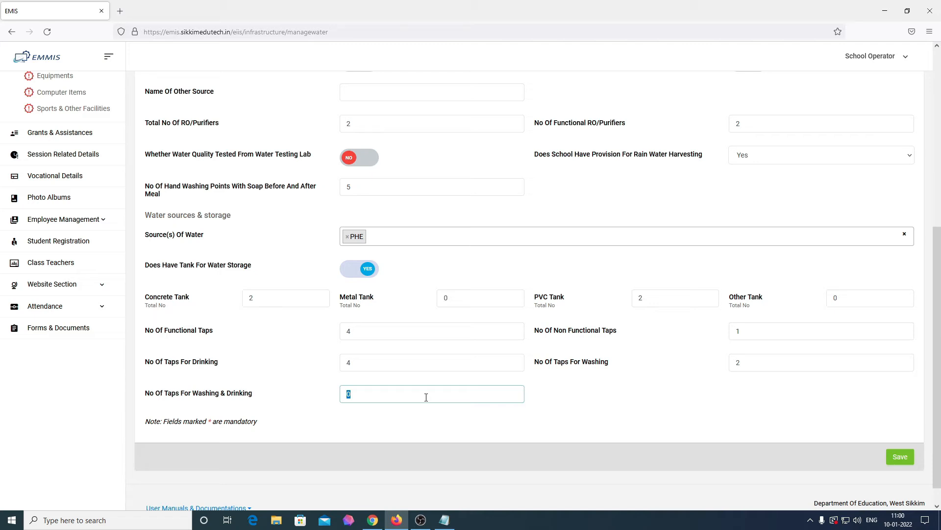
scroll(686, 422, down, 1)
click(894, 436)
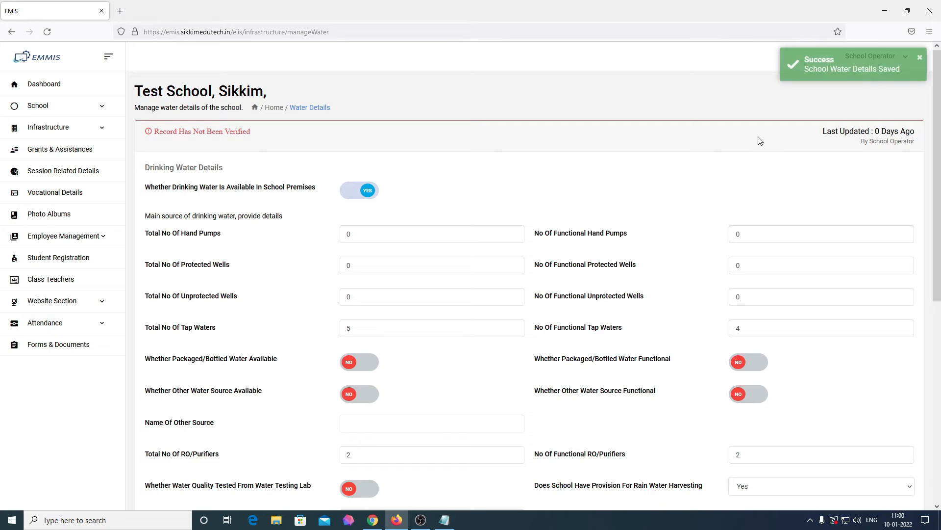
Open the Washroom Details form under Infrastructure in the sidebar
click(82, 130)
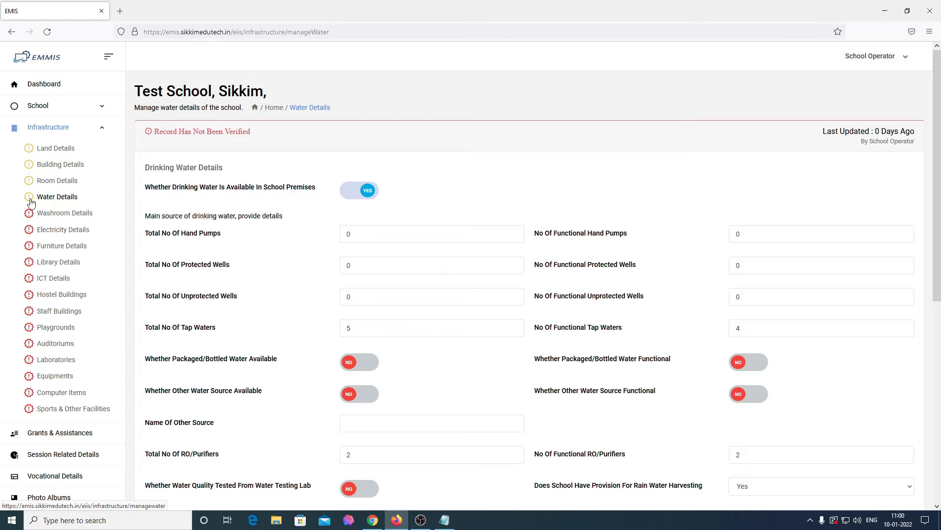
click(52, 219)
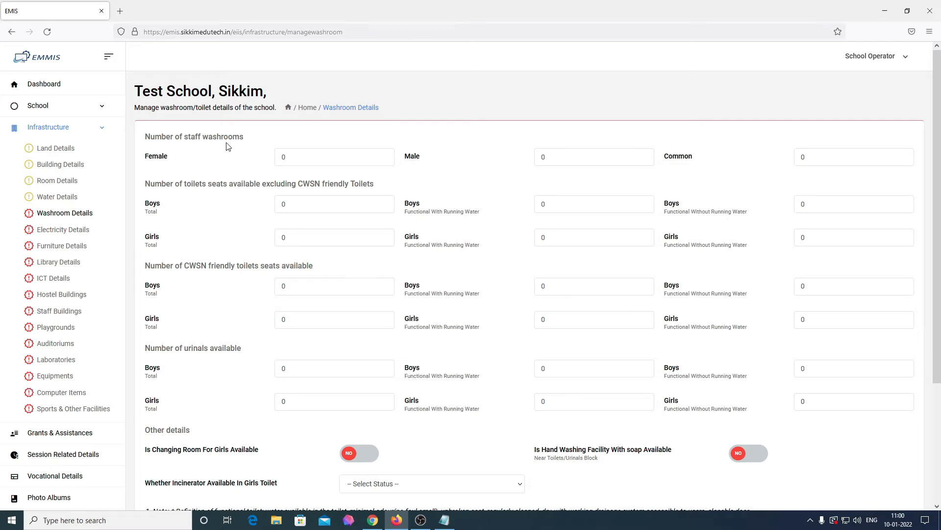
Set staff washrooms to 1 female and 1 male, leaving common at 0
click(295, 155)
key(BackSpace)
text(1)
double_click(545, 155)
key(BackSpace)
double_click(809, 155)
click(379, 223)
Enter toilet seats: 2 boys' functional with running water, 2 girls' total and functional
click(321, 208)
key(BackSpace)
double_click(565, 203)
text(2)
double_click(350, 238)
text(2)
double_click(563, 236)
text(2)
Enter boys' urinals: 6 total, 3 with running water, 3 without
scroll(318, 347, down, 1)
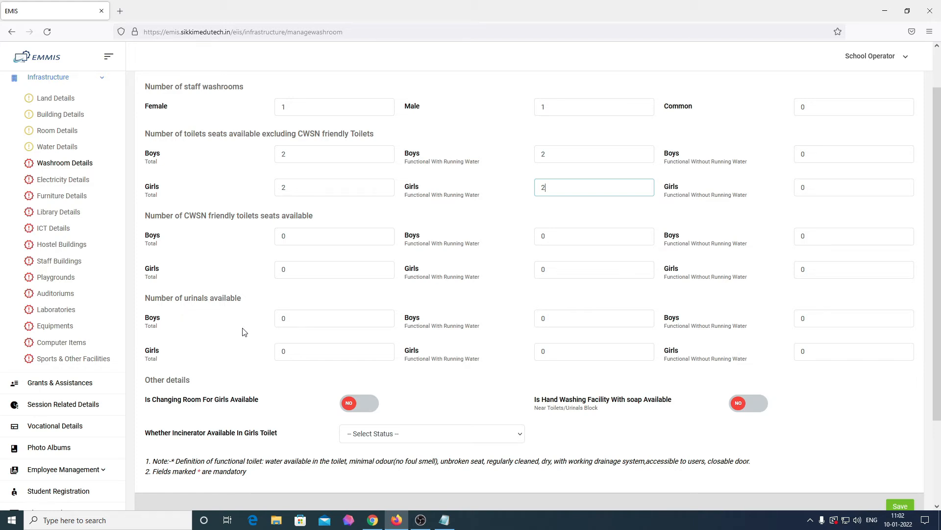
double_click(312, 318)
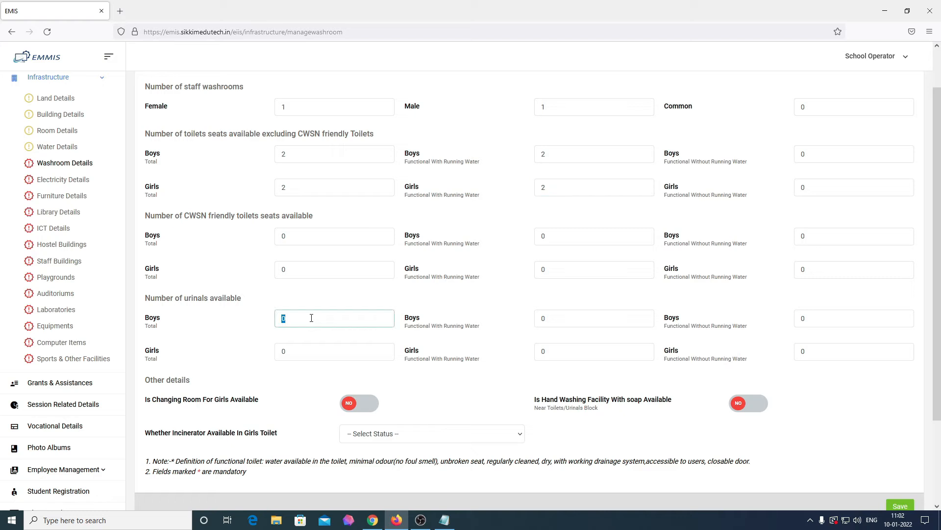
text(6)
double_click(588, 317)
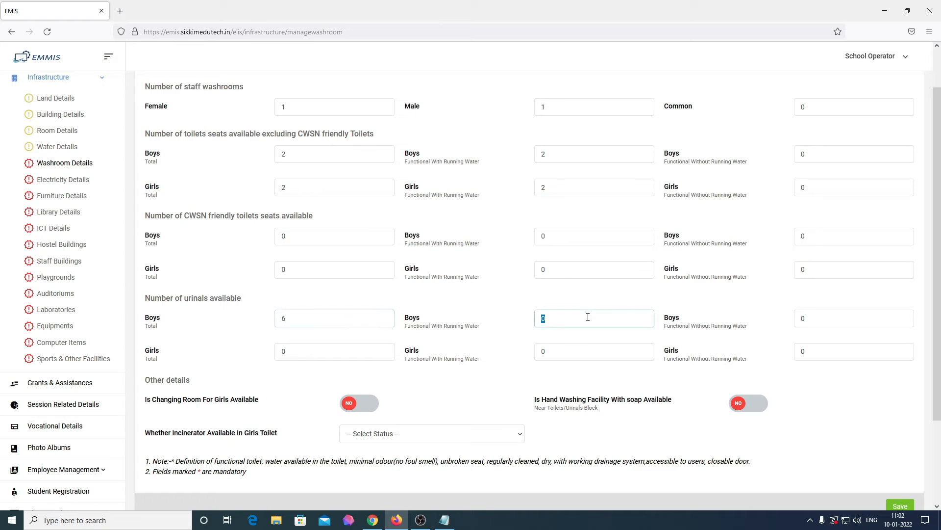
text(3)
double_click(833, 319)
key(BackSpace)
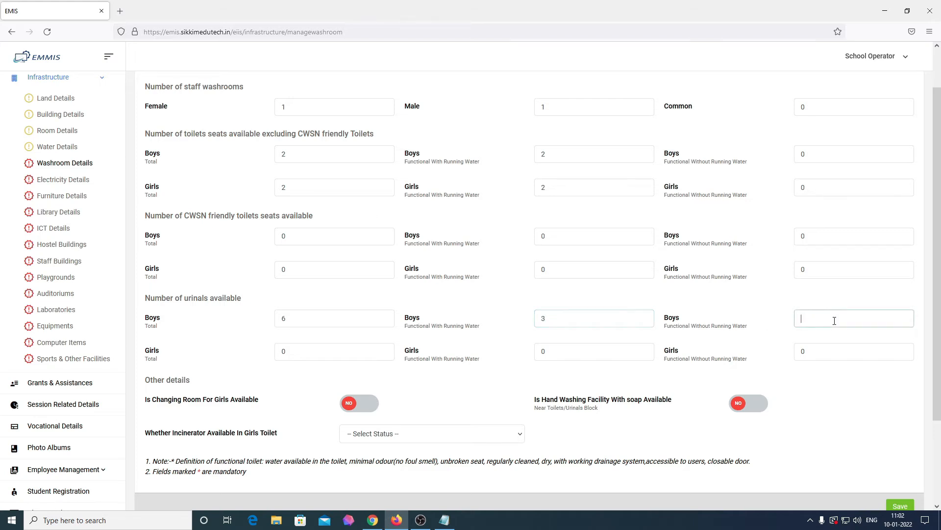
text(3)
Enter girls' urinals: 6 total, 4 with running water, 2 without
key(Tab)
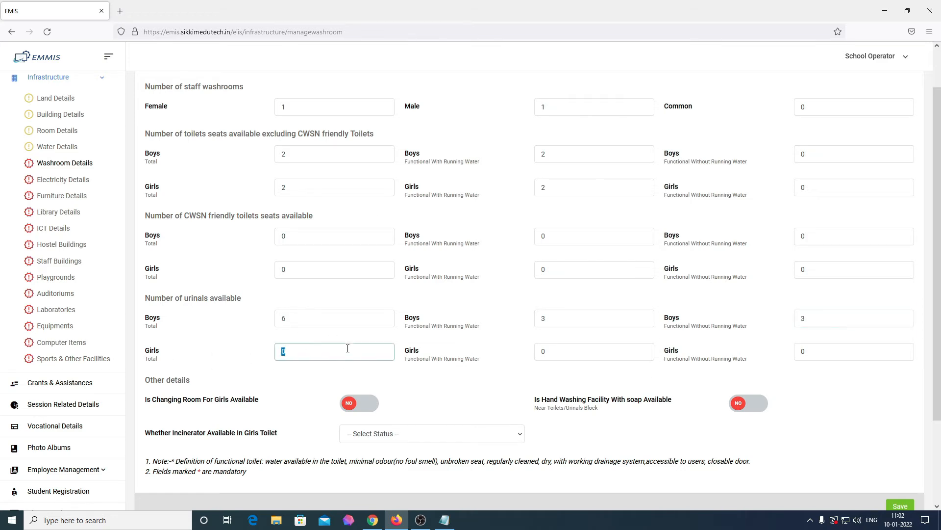
text(6)
click(583, 357)
key(ctrl+a)
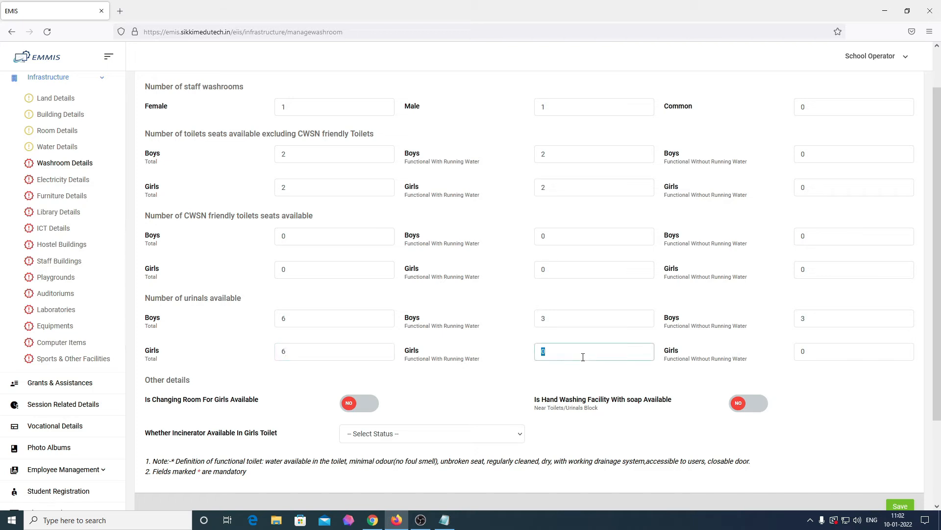
text(4)
click(826, 351)
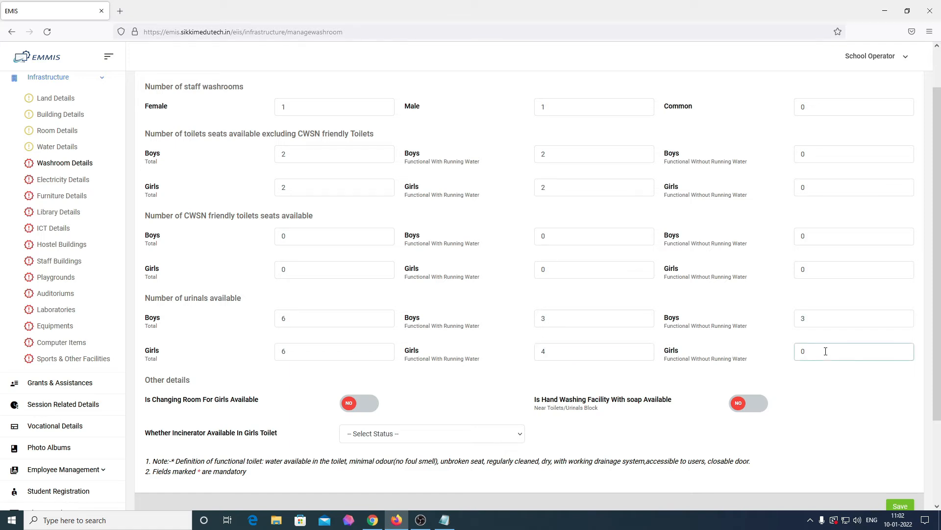
key(BackSpace)
text(2)
Mark hand washing with soap available, set Incinerator to Yes, and save the washroom details
click(747, 416)
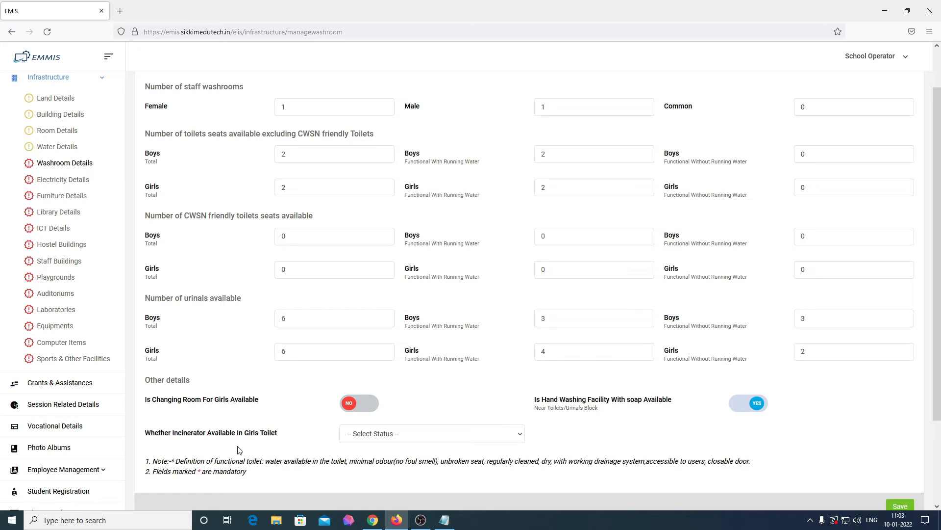
click(392, 439)
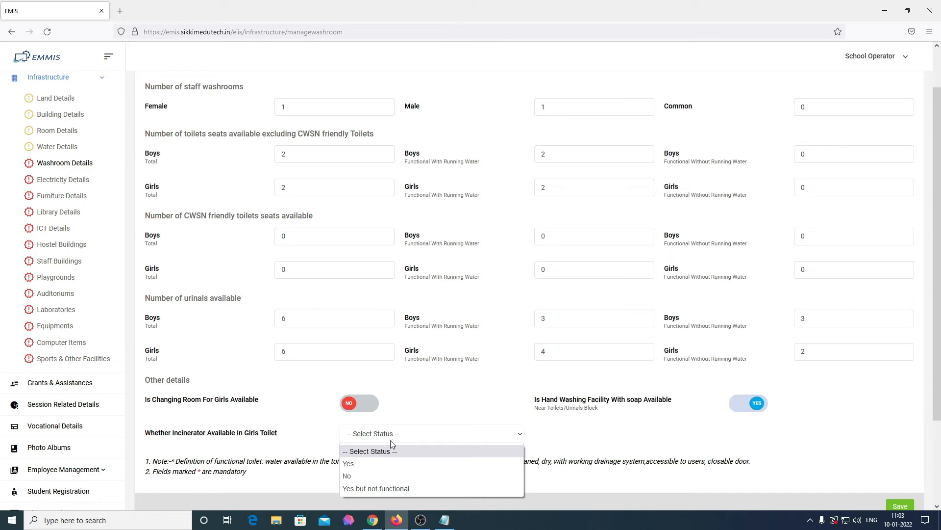
click(383, 464)
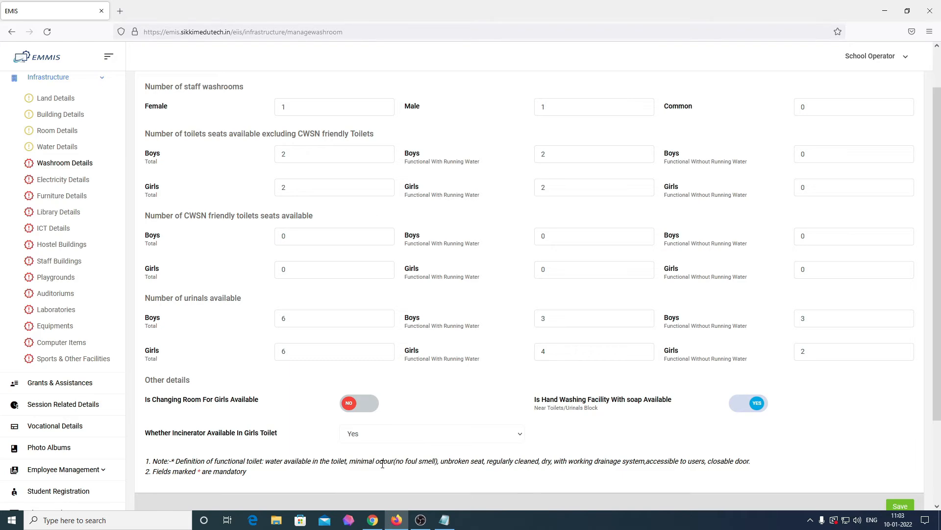
scroll(382, 463, down, 1)
scroll(383, 463, up, 2)
scroll(383, 463, down, 2)
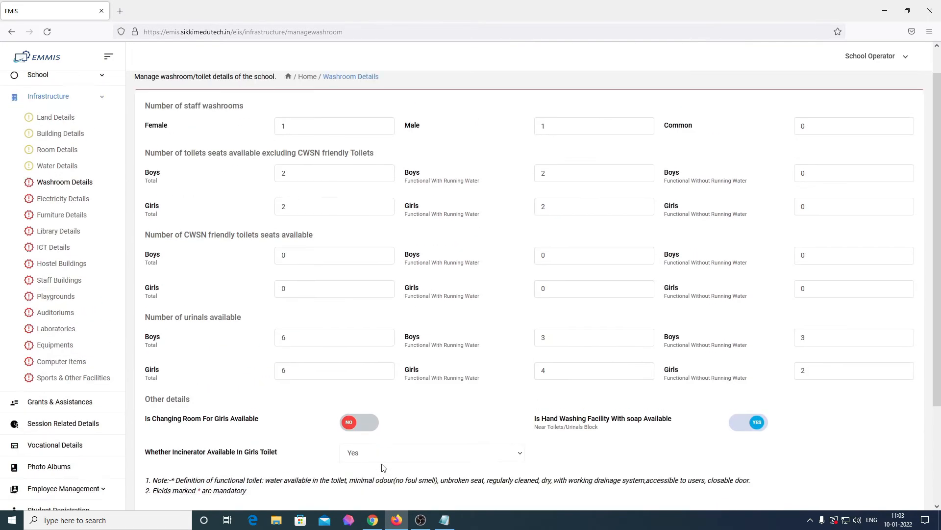
click(900, 456)
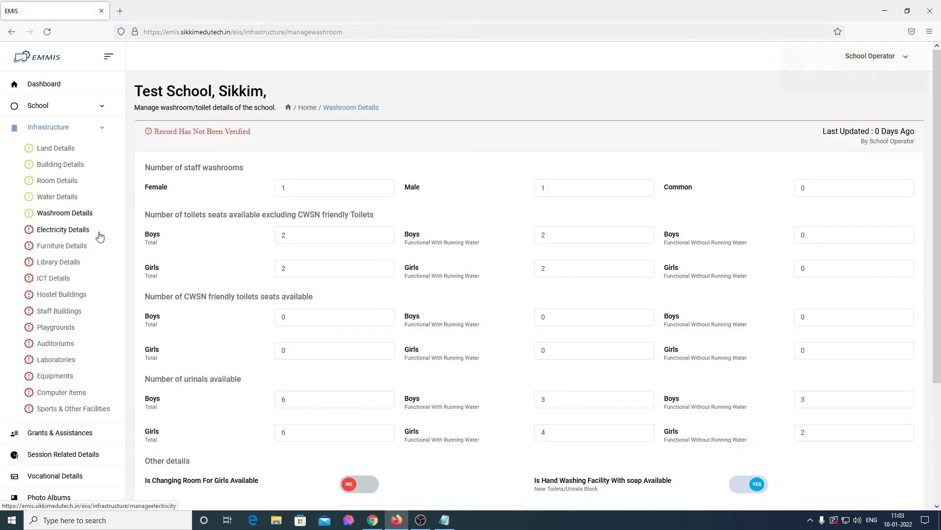
Open Electricity Details, set Electricity Status to Yes, and save
click(48, 235)
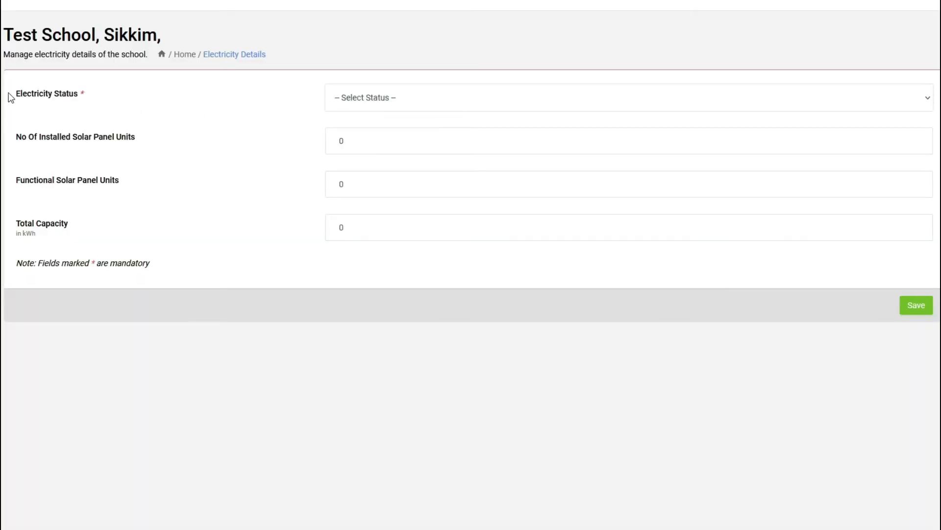
drag(10, 95, 105, 104)
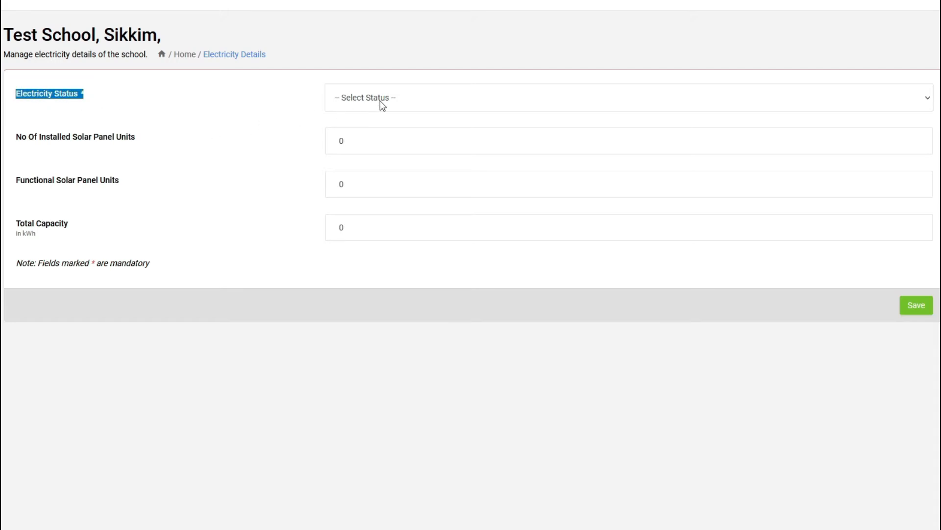
click(271, 169)
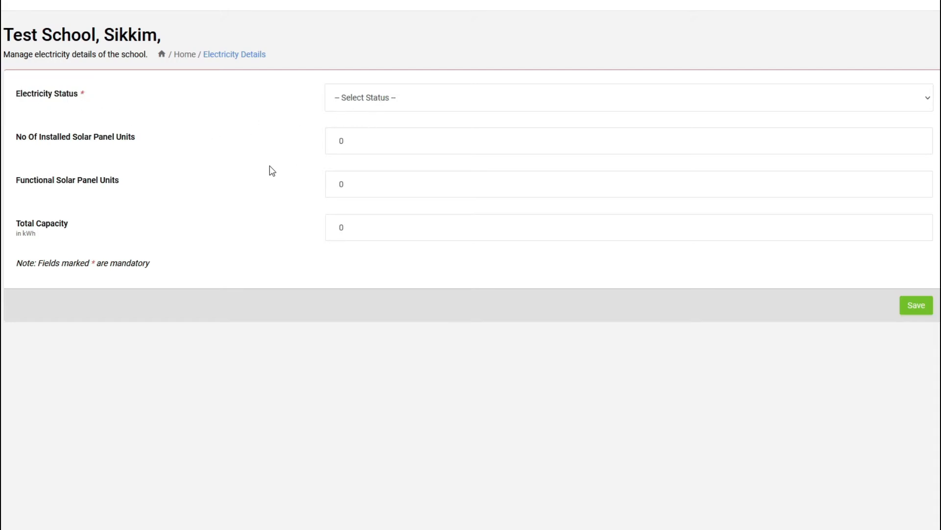
click(432, 107)
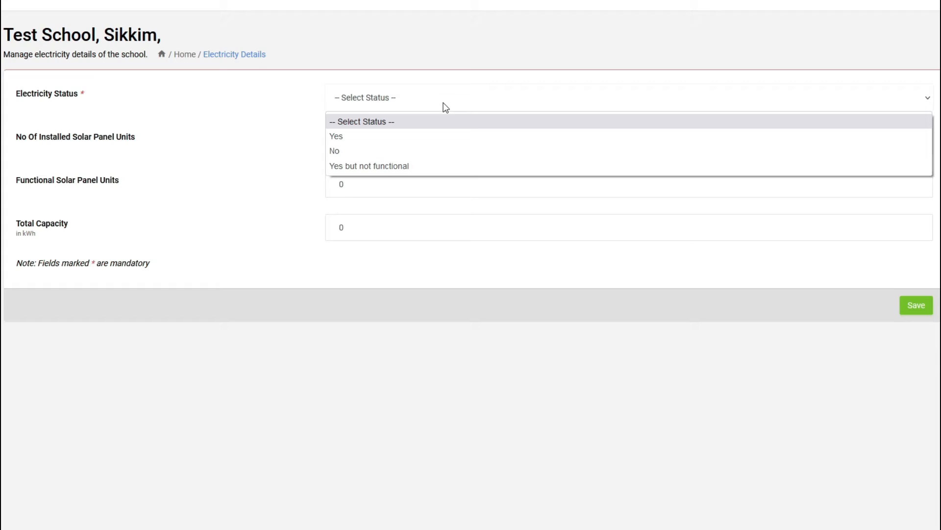
click(429, 137)
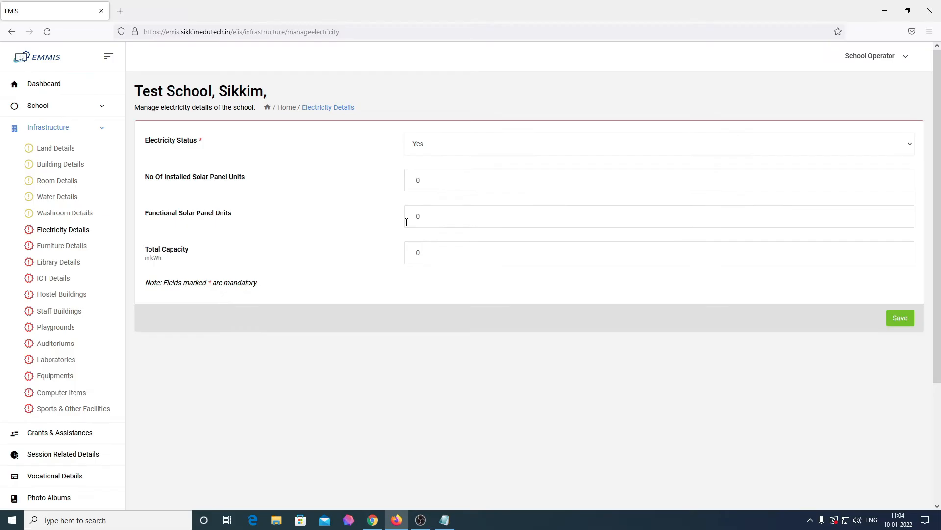
click(899, 319)
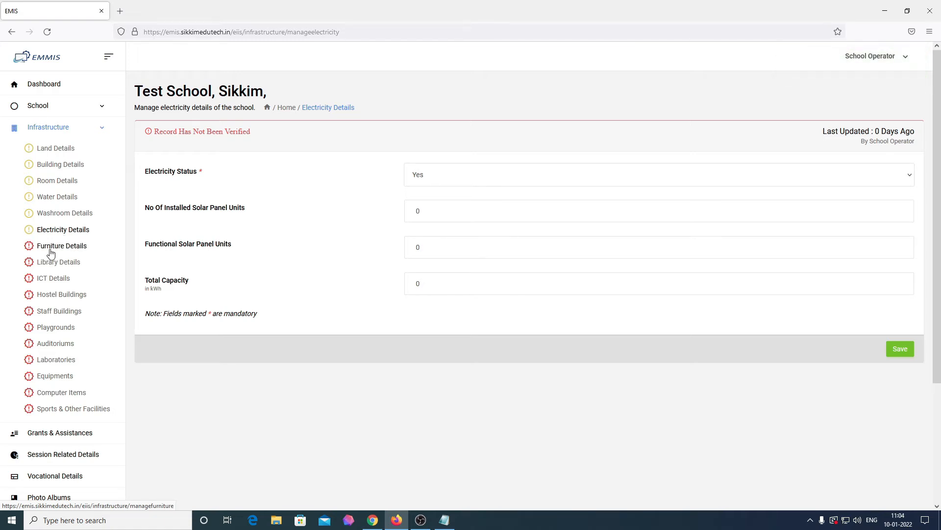
Open Furniture Details and enter 80 three-seater, 50 two-seater and 60 one-seater desks
click(51, 253)
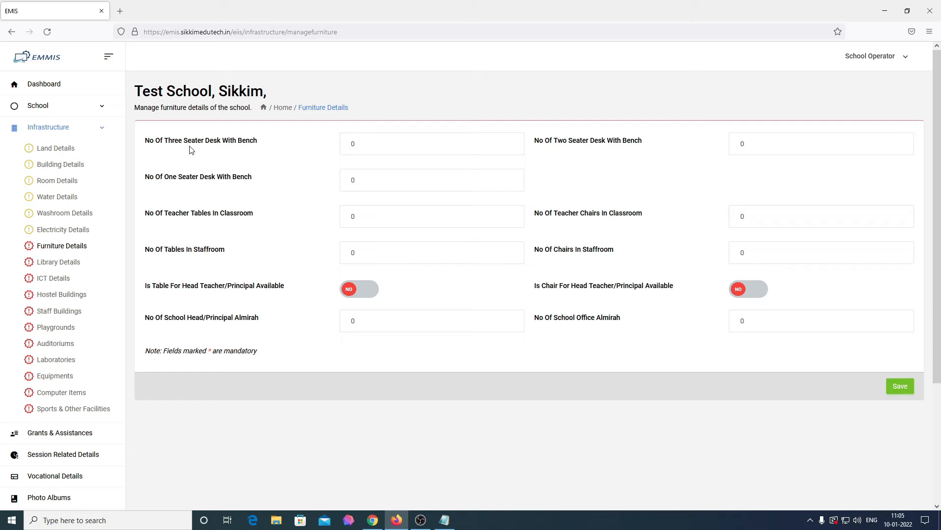
click(405, 147)
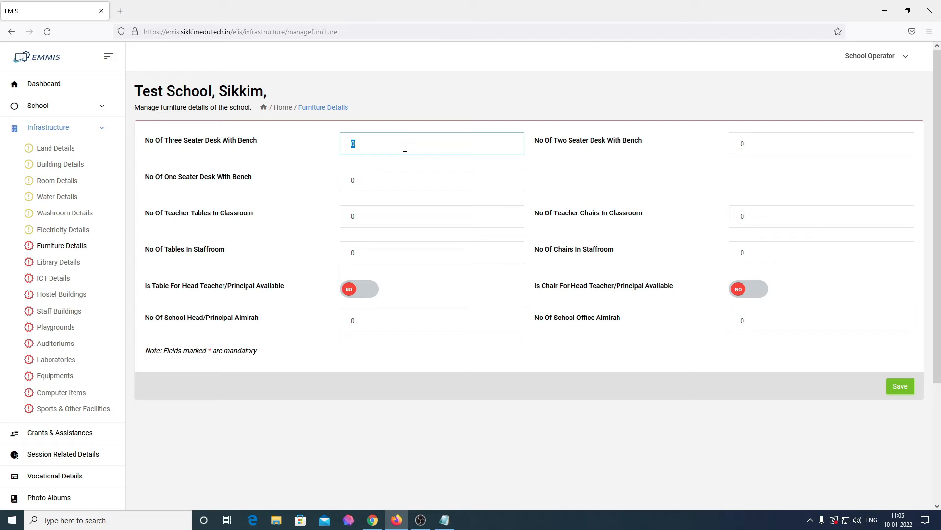
text(80)
click(767, 145)
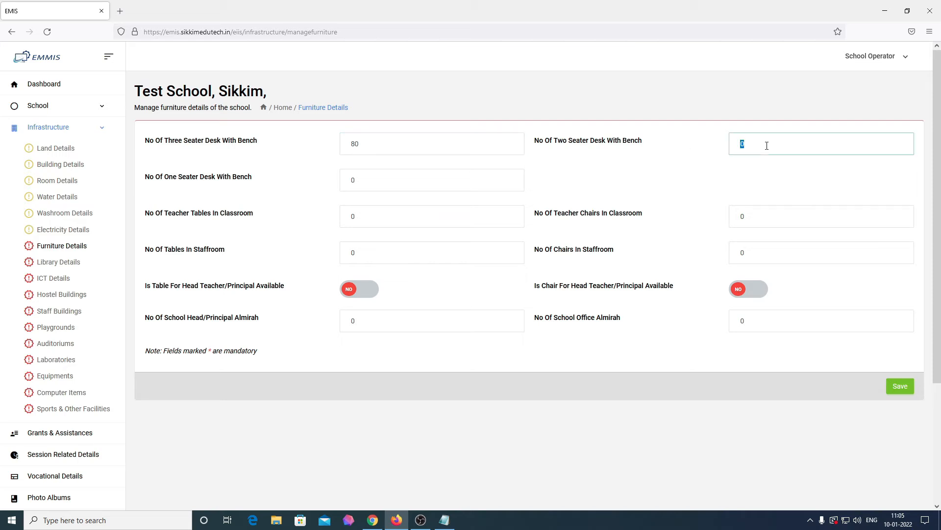
text(50)
click(400, 178)
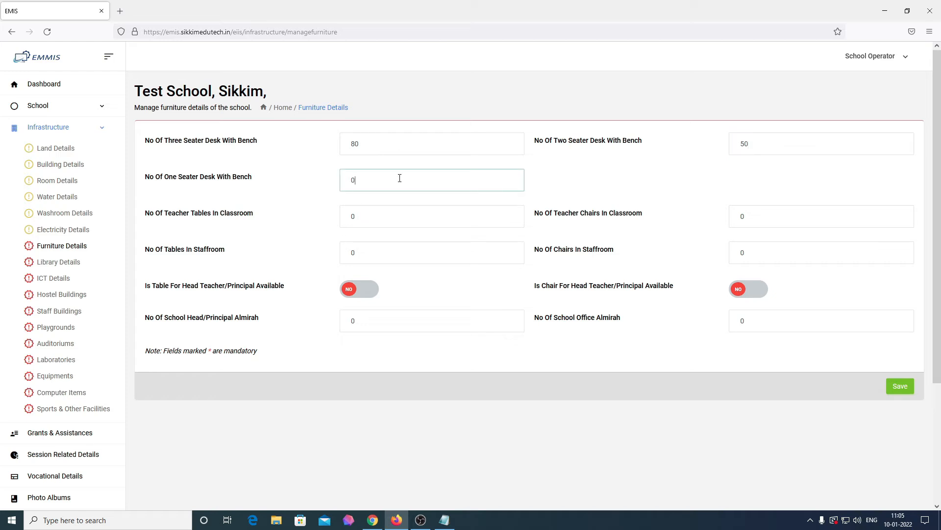
text(60)
Enter 12 classroom teacher tables, 12 teacher chairs, 2 staffroom tables and 40 staffroom chairs
double_click(368, 217)
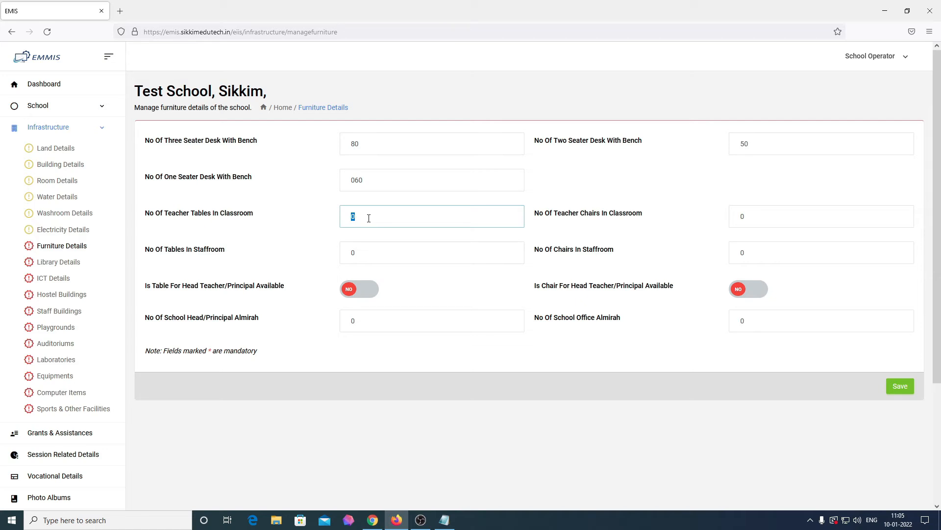
text(12)
click(787, 211)
text(12)
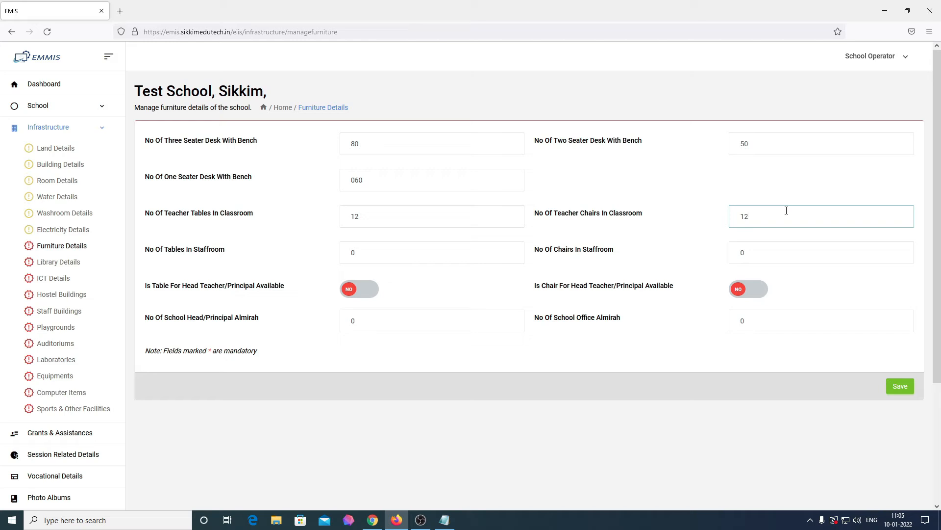
click(457, 256)
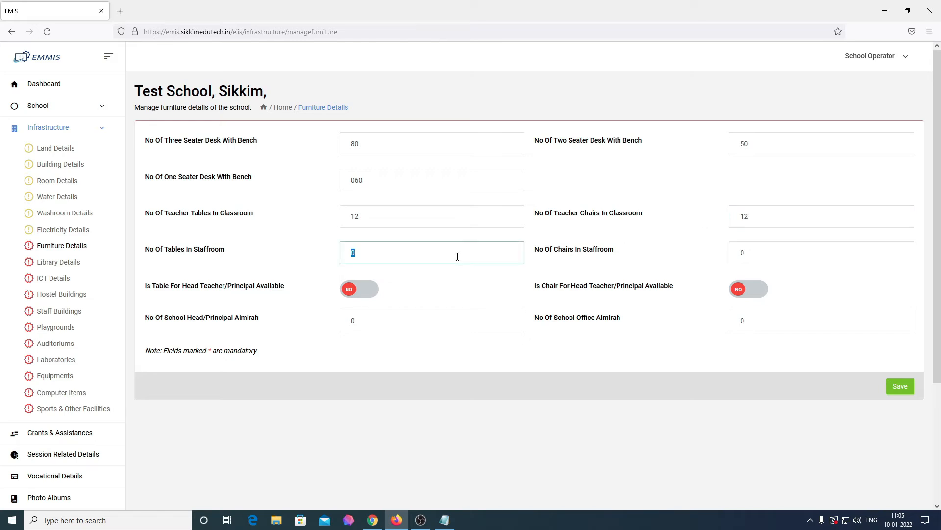
key(BackSpace)
text(2)
click(771, 251)
text(40)
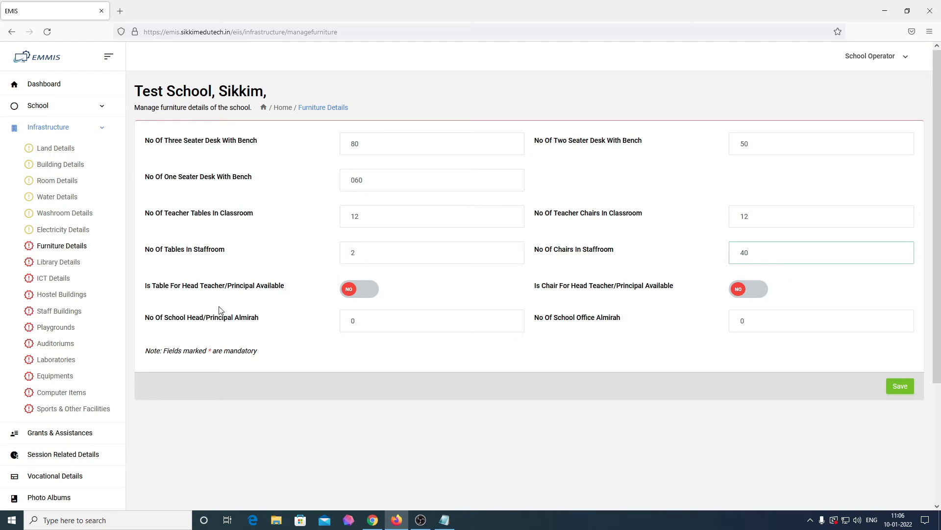
Mark head-teacher table and chair as Yes, set almirahs to 3 principal and 12 office, and save
click(360, 297)
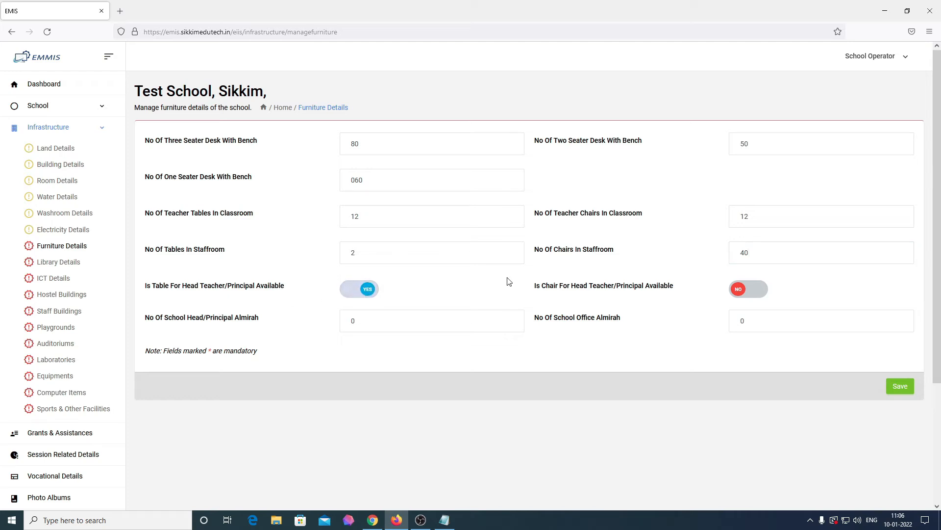
click(745, 293)
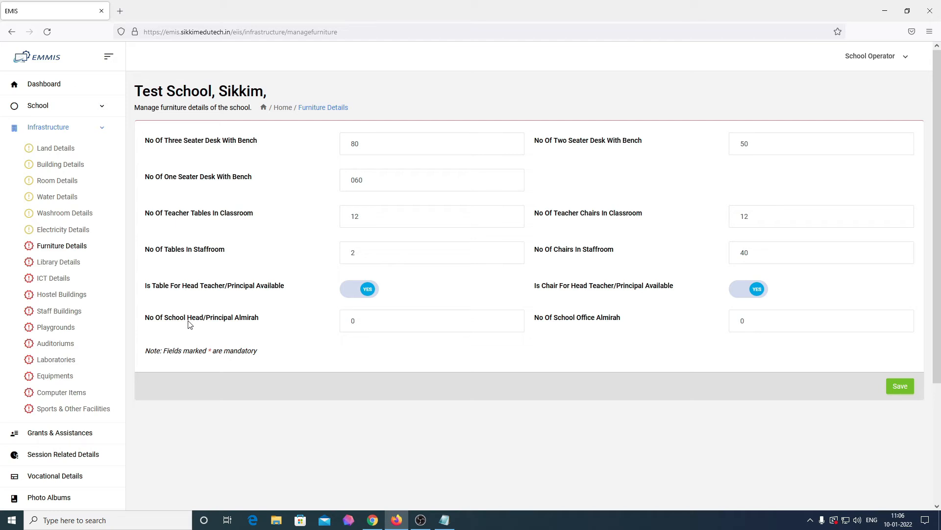
click(403, 325)
key(BackSpace)
text(3)
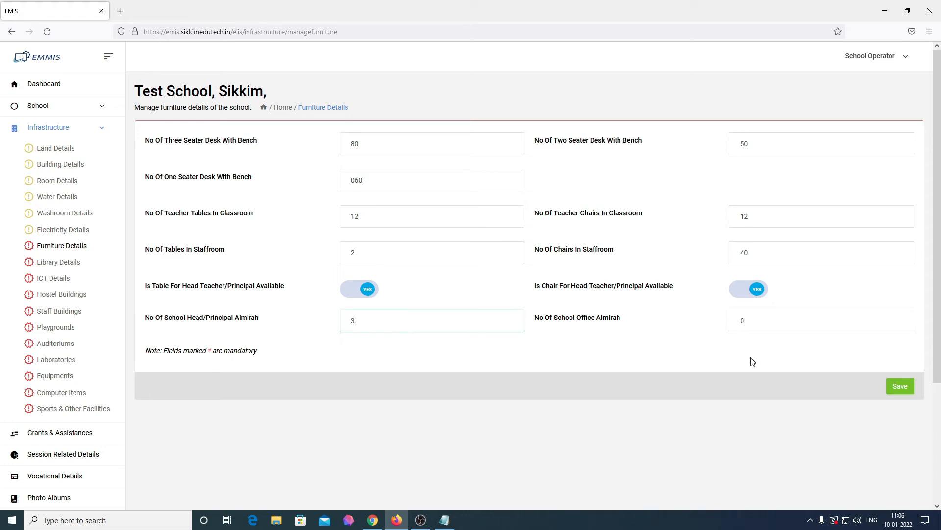
double_click(765, 324)
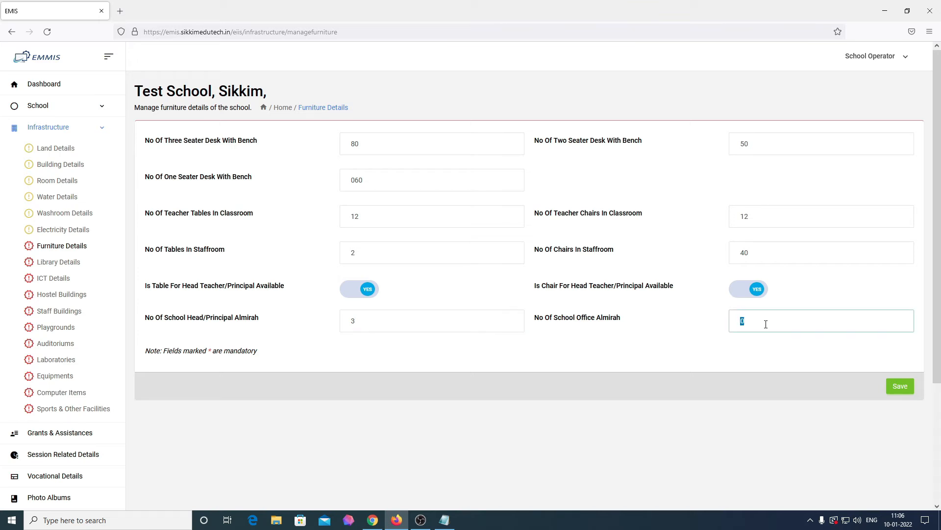
text(12)
click(767, 348)
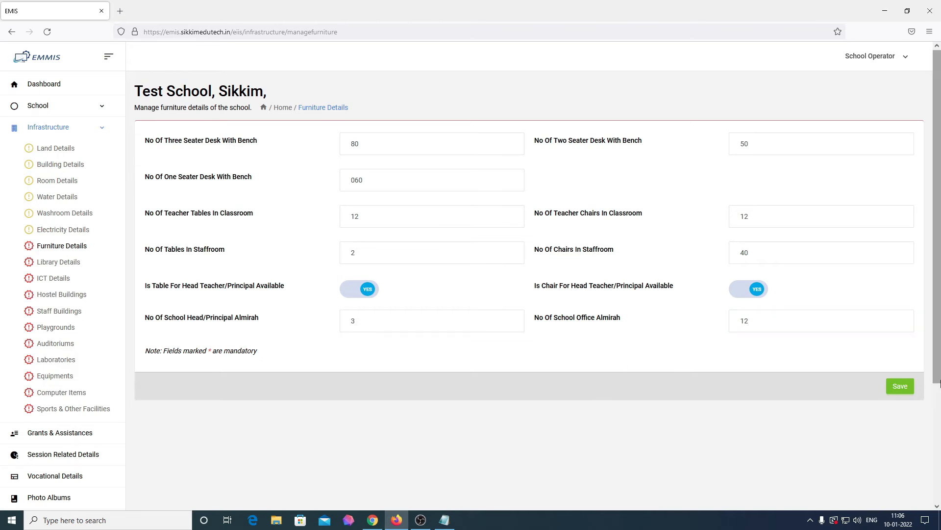
click(901, 386)
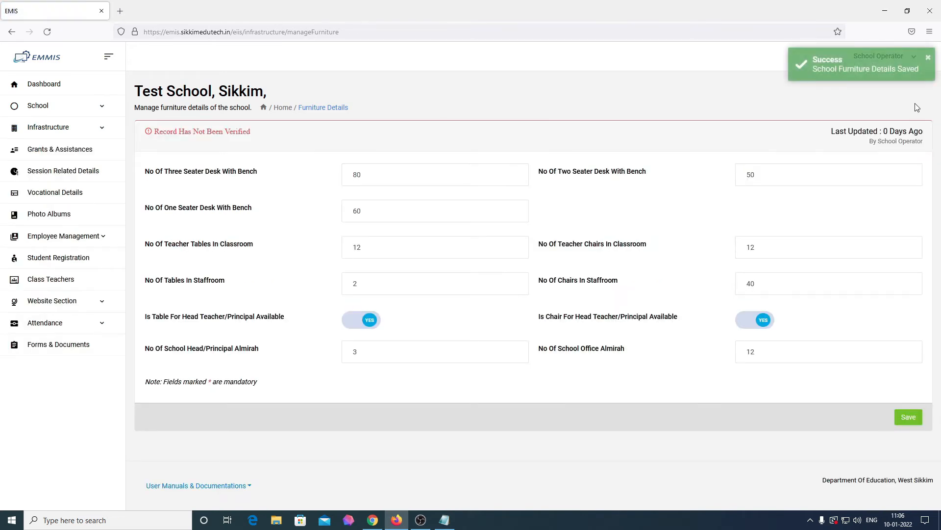
click(69, 129)
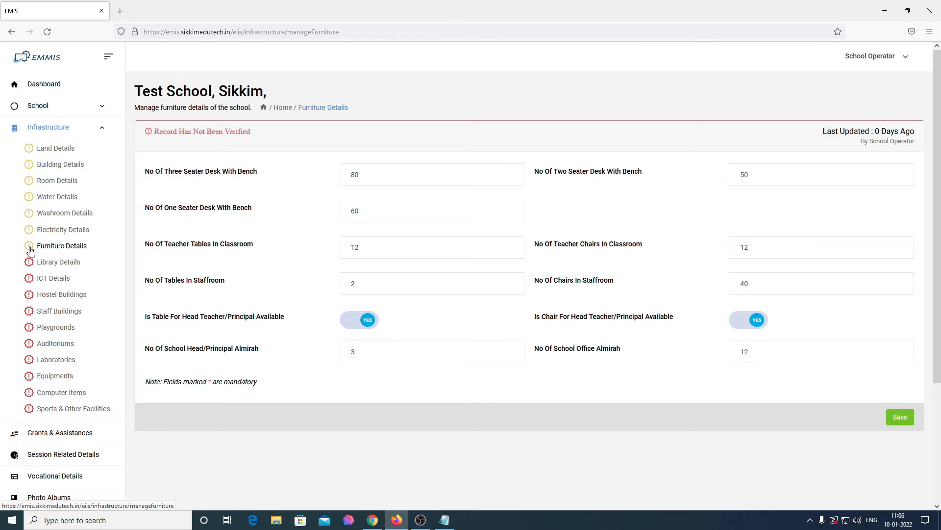
Open Library Details and enter 1 library with 10 sq. metres of area
click(54, 268)
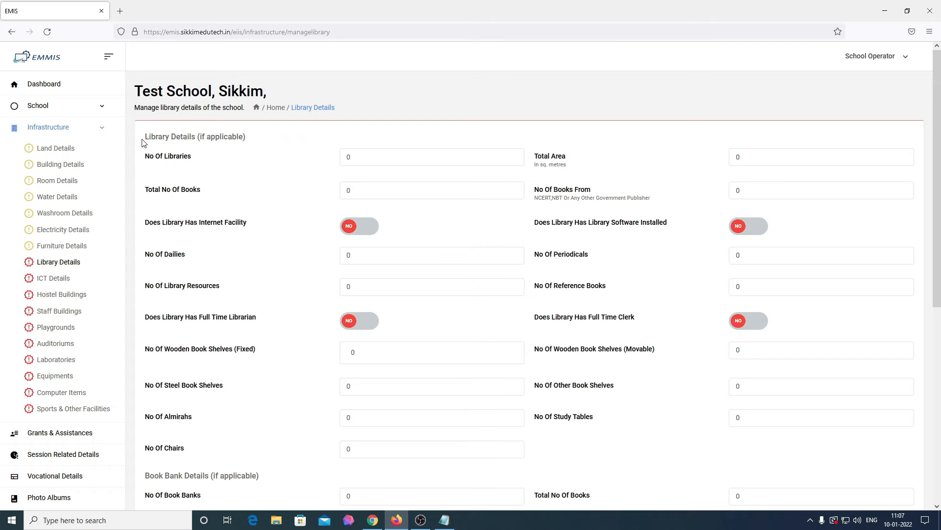
drag(144, 143, 251, 145)
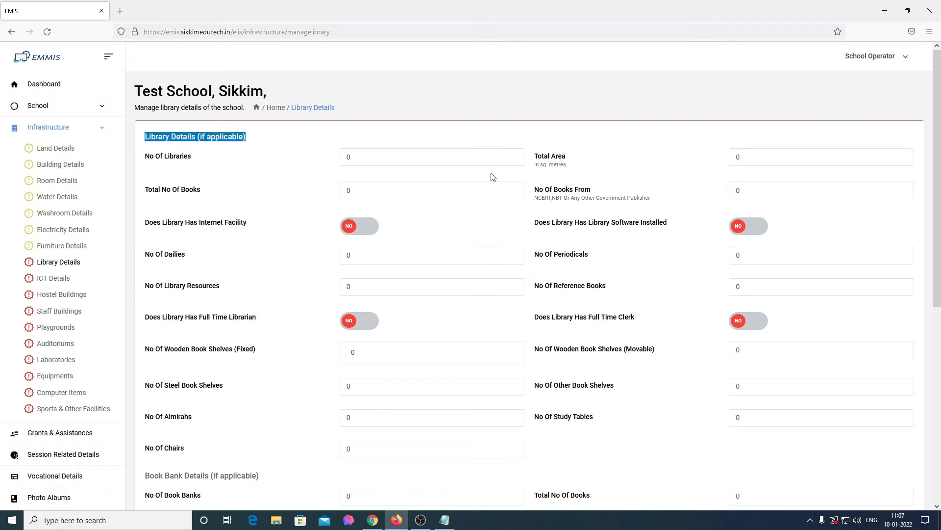
click(473, 162)
text(1)
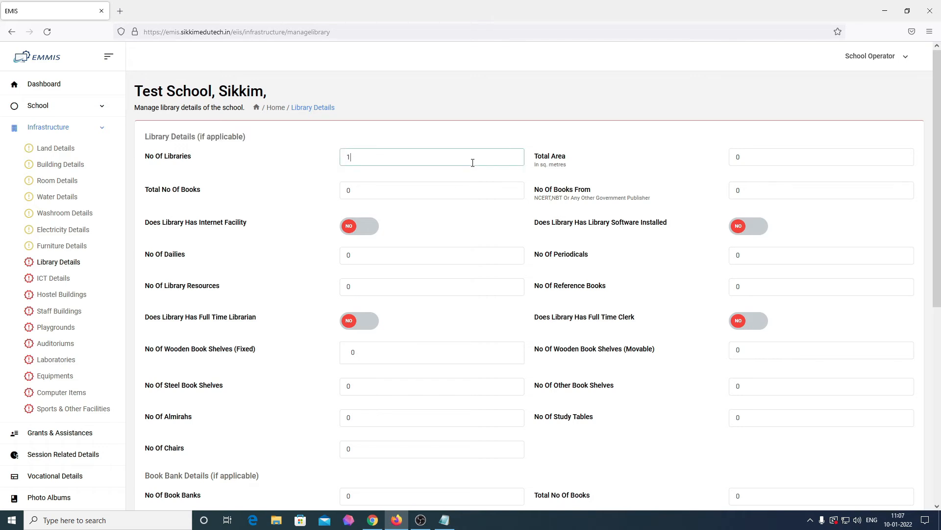
key(Tab)
text(10)
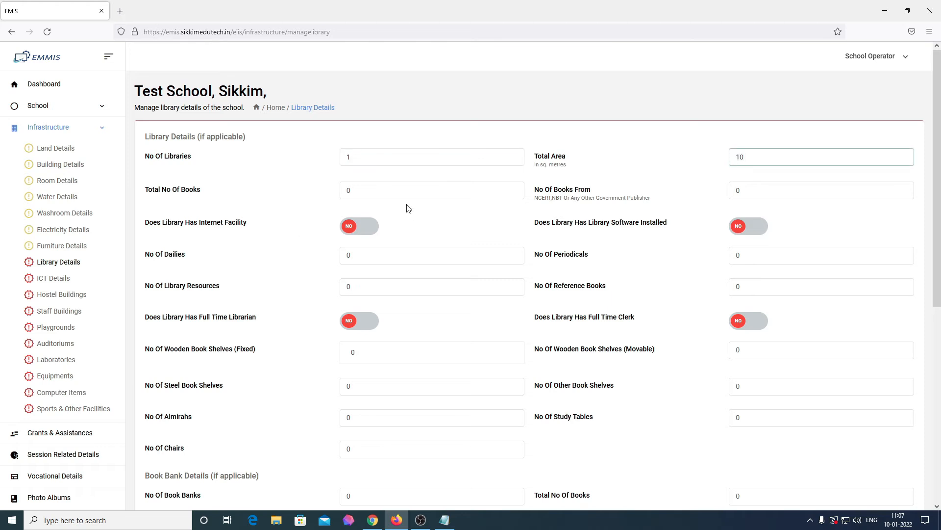
Enter 100 total books, 30 from government publishers, and toggle Internet Facility on and back off
click(419, 193)
double_click(419, 193)
text(100)
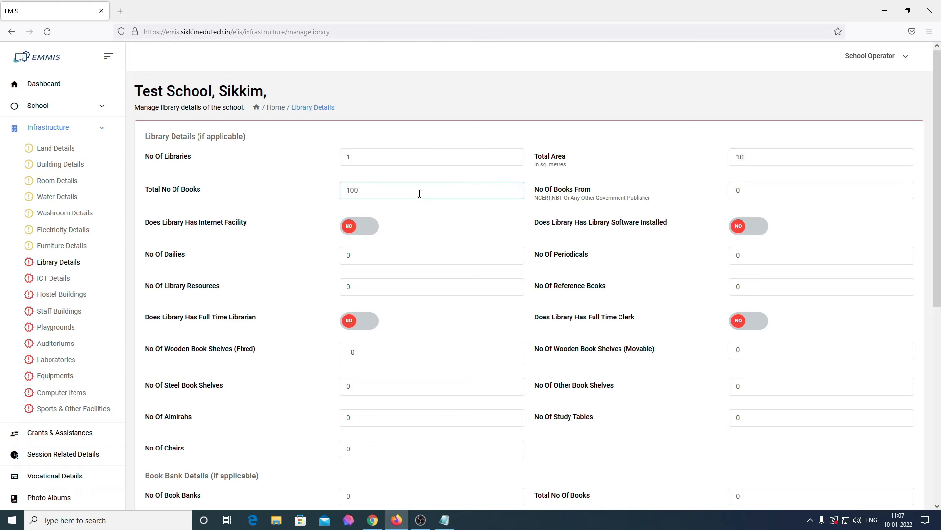
double_click(771, 188)
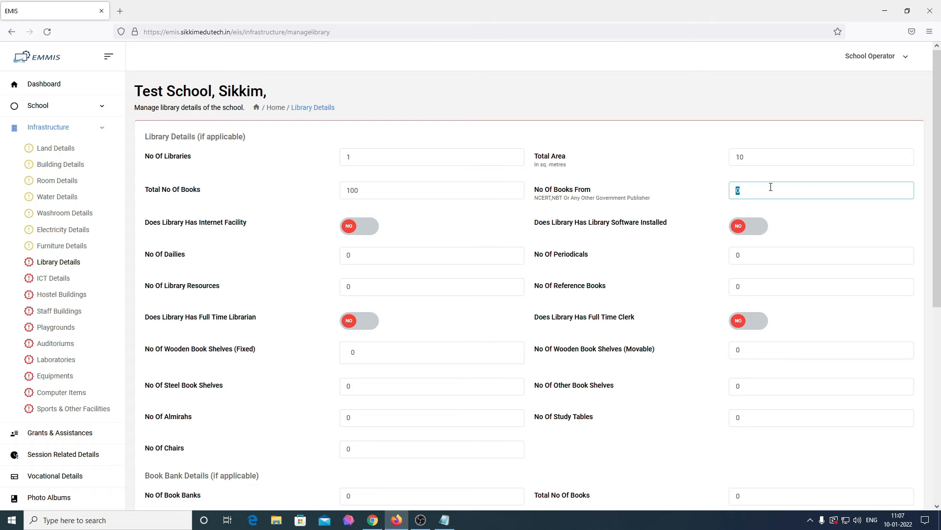
text(30)
click(357, 235)
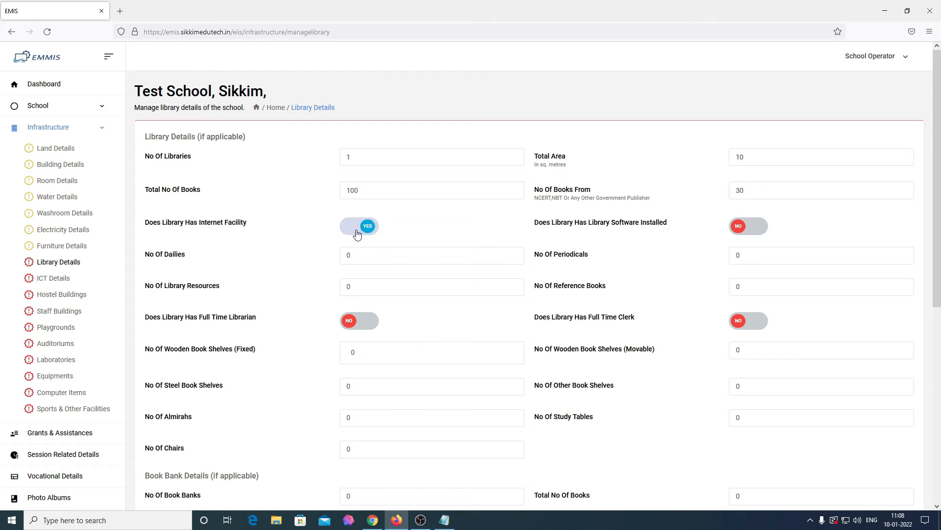
click(357, 234)
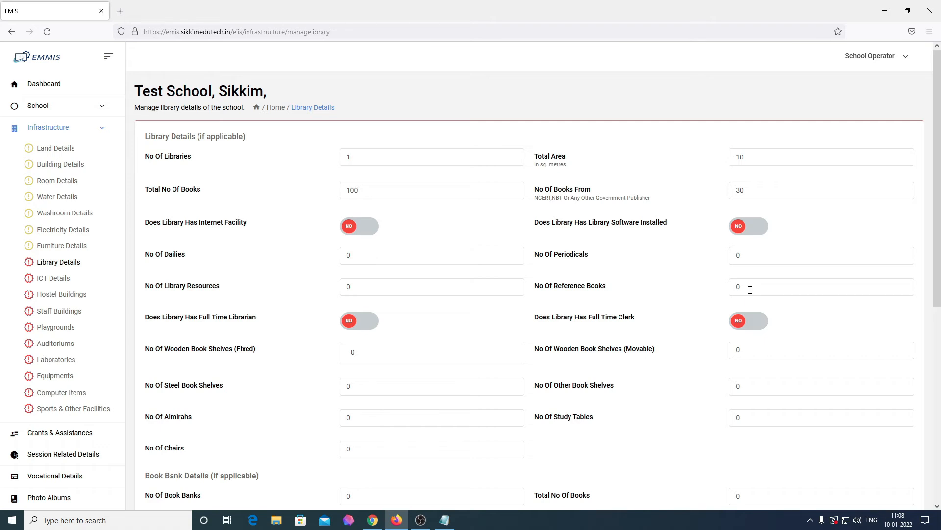
Set the library's reference books to 20 and wooden shelves to 2 fixed and 1 movable
double_click(750, 290)
key(BackSpace)
text(20)
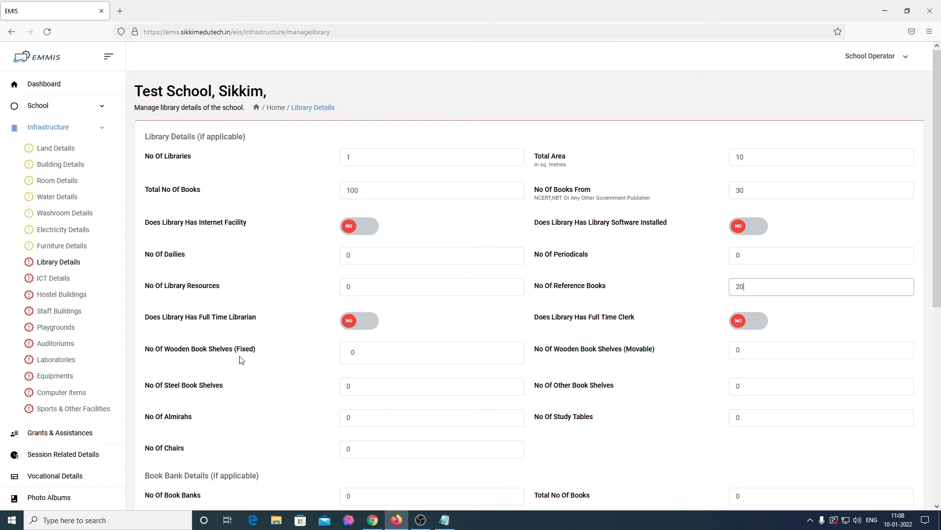
double_click(385, 353)
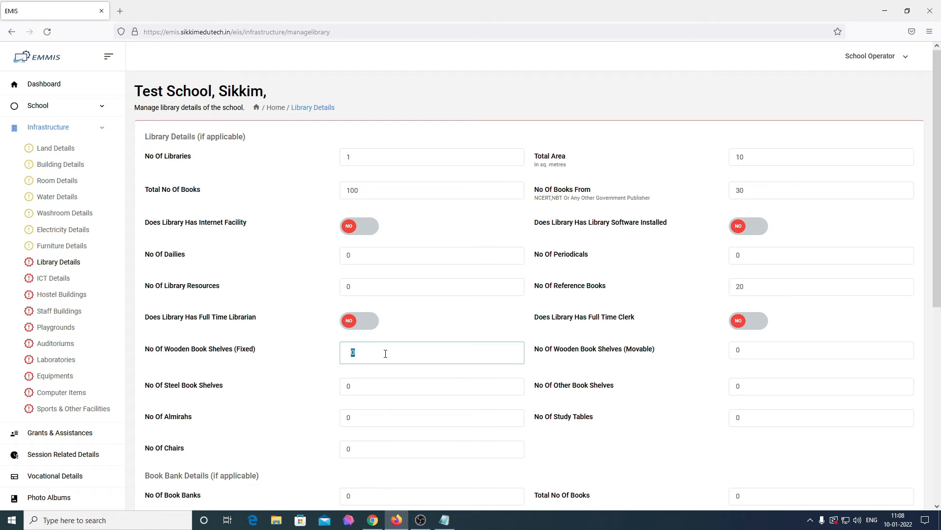
text(2)
click(784, 349)
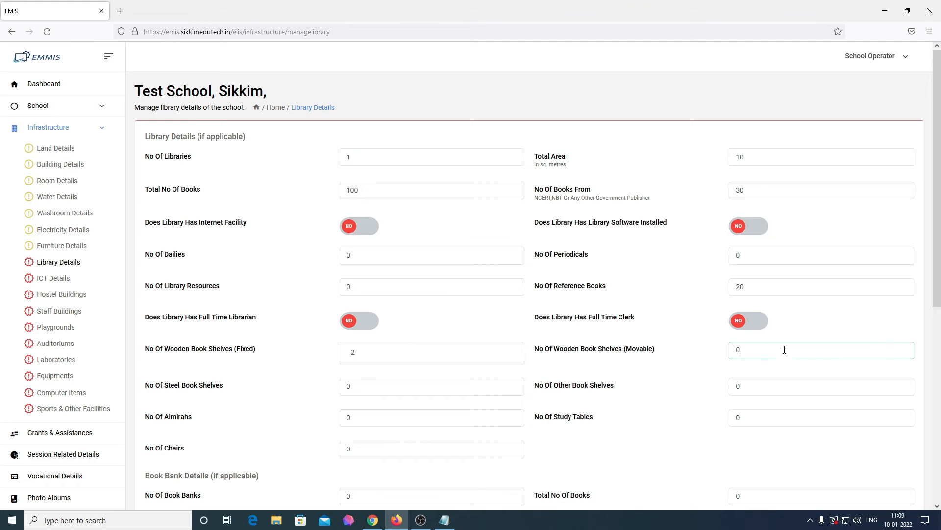
double_click(785, 350)
key(BackSpace)
text(1)
Leave other book shelves at 0 and enter 1 almirah, 6 study tables and 40 chairs
scroll(633, 395, down, 1)
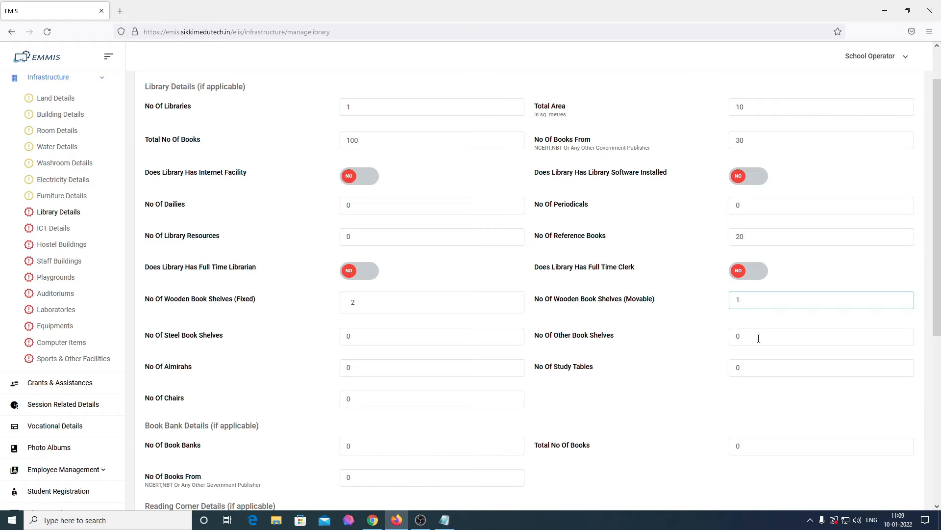
double_click(759, 339)
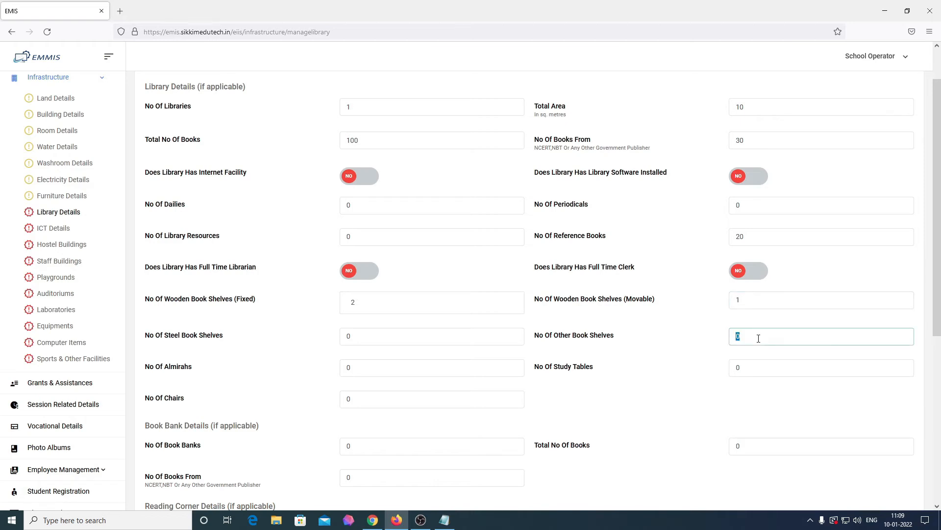
click(723, 364)
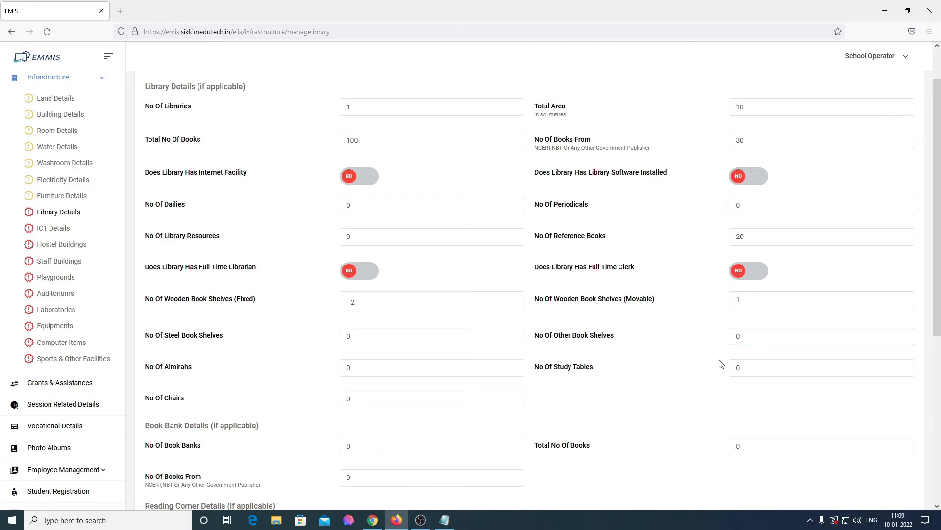
double_click(390, 365)
text(1)
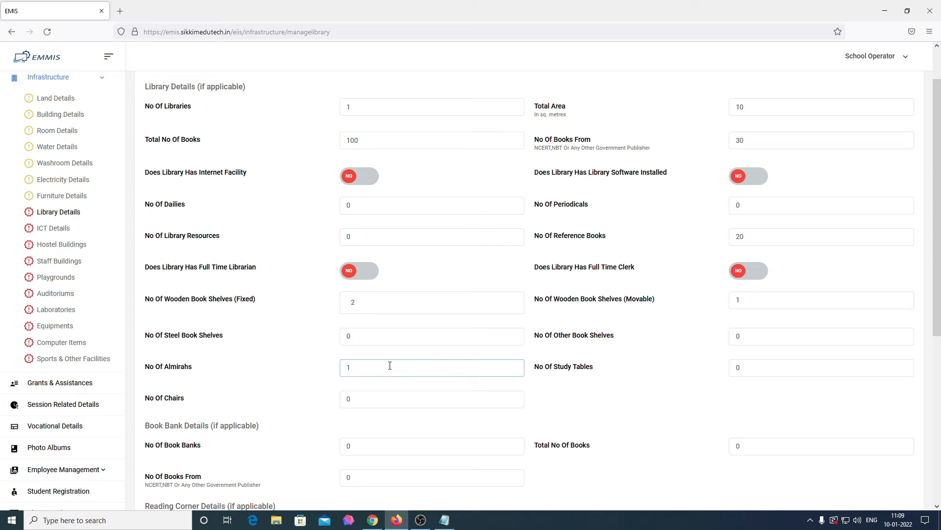
double_click(753, 368)
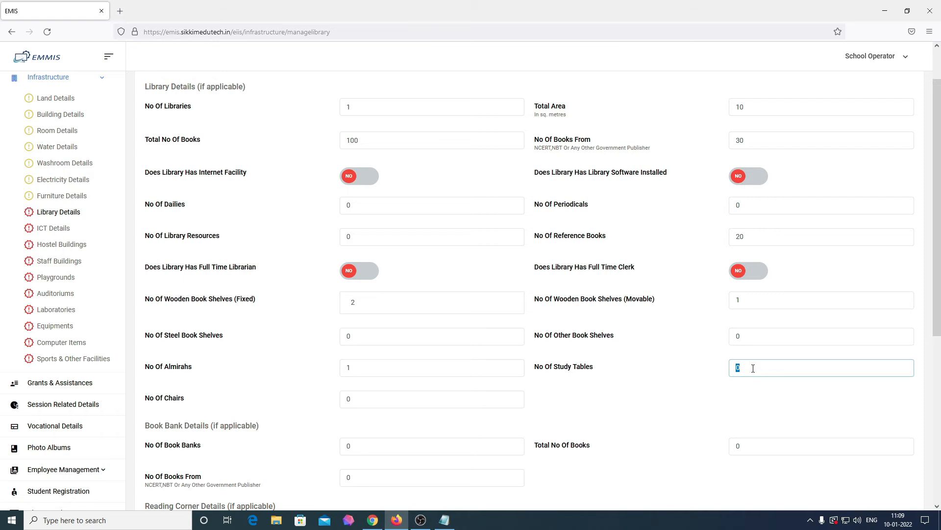
key(BackSpace)
text(6)
double_click(389, 403)
text(40)
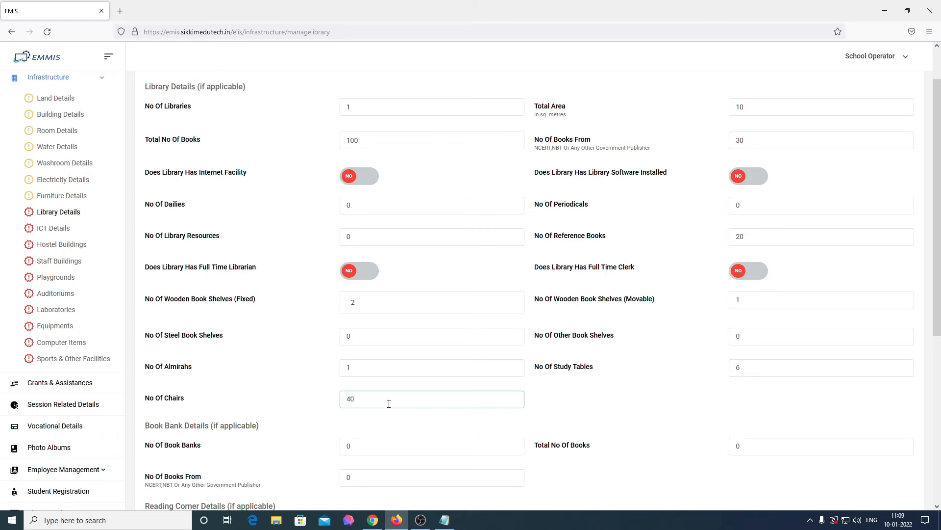
scroll(388, 403, down, 3)
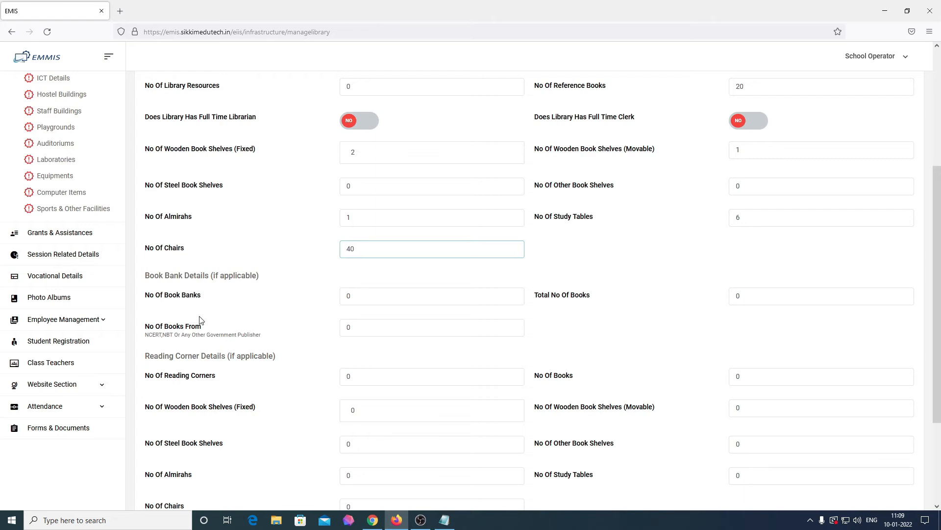
Enter 1 reading corner with 40 books, 0 fixed shelves and 1 movable shelf
drag(146, 275, 266, 283)
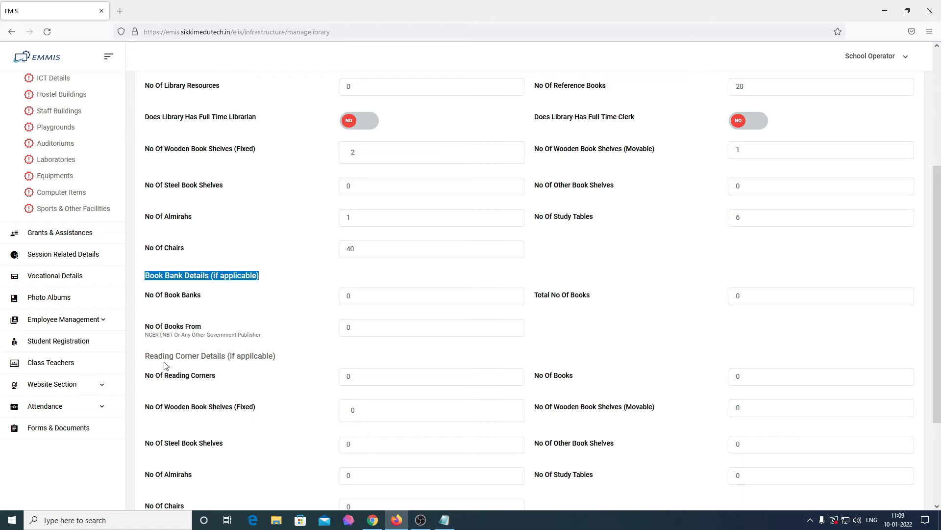
scroll(166, 366, down, 3)
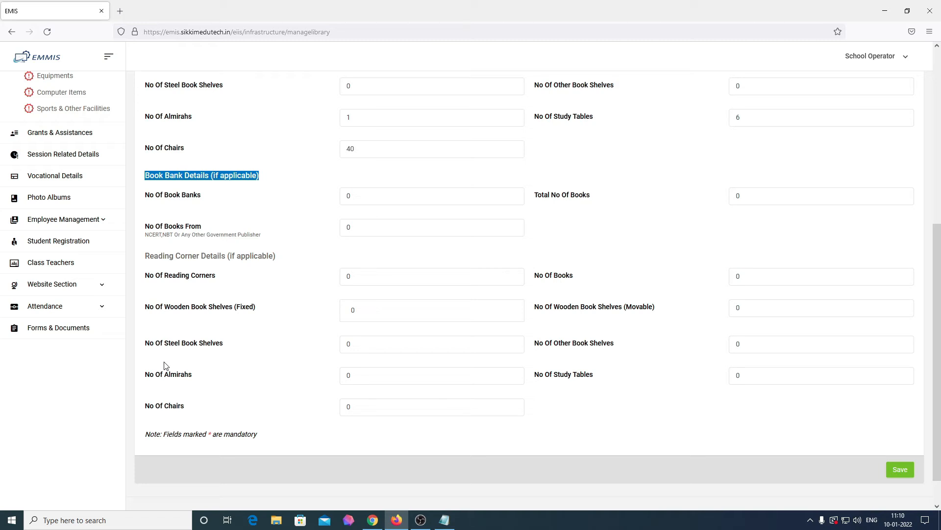
click(399, 282)
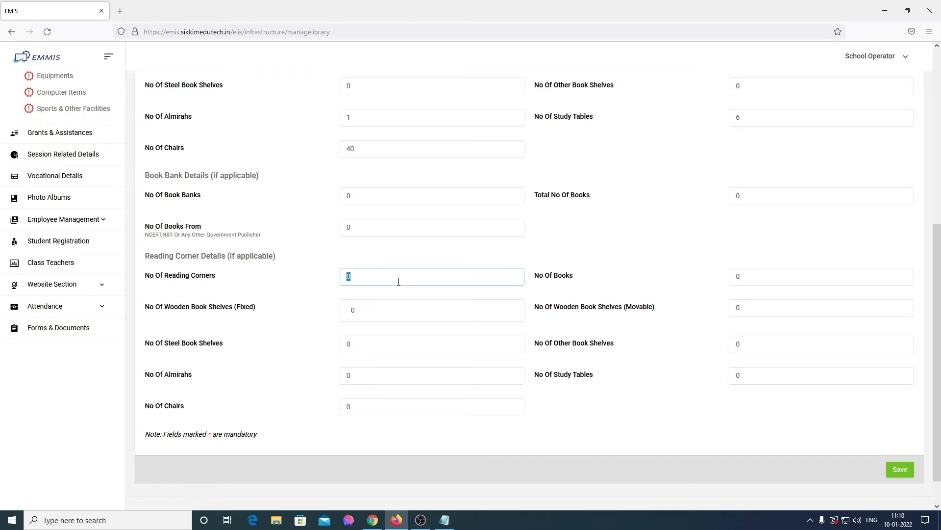
text(1)
click(748, 275)
text(40)
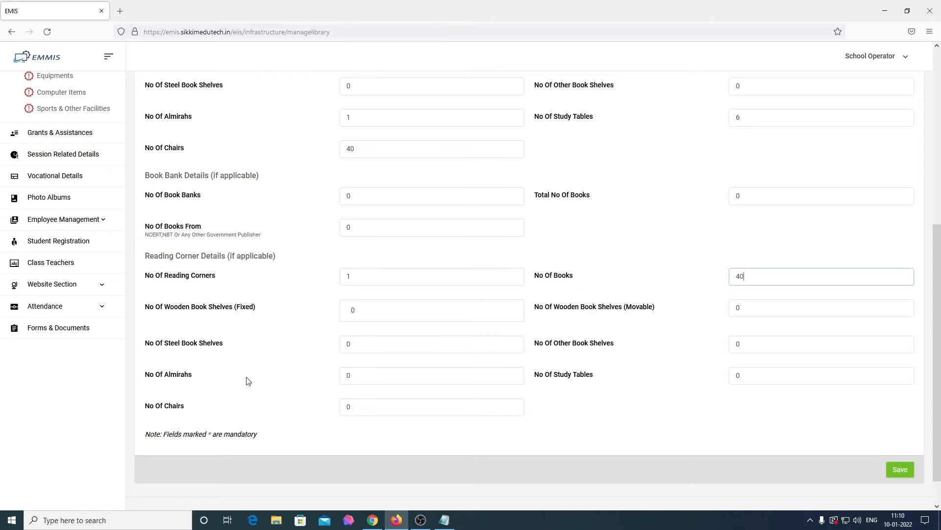
click(384, 315)
text(0)
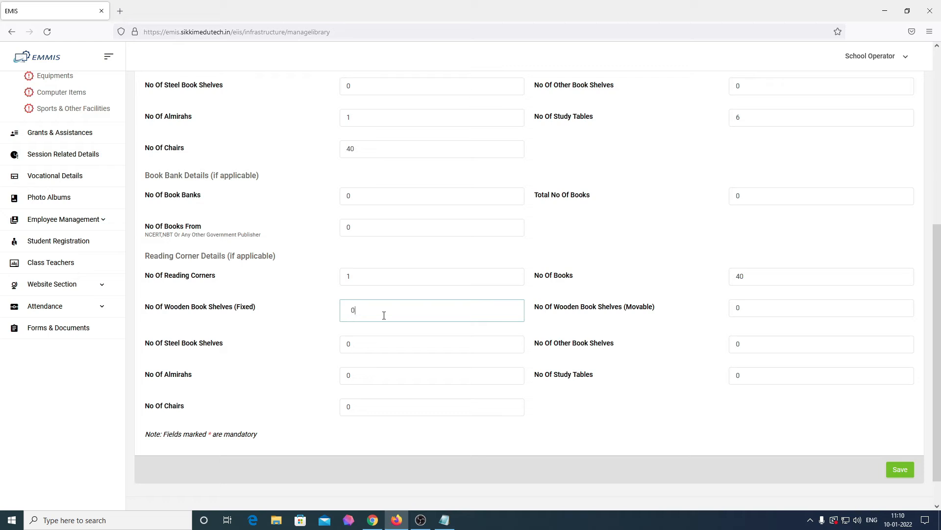
click(756, 308)
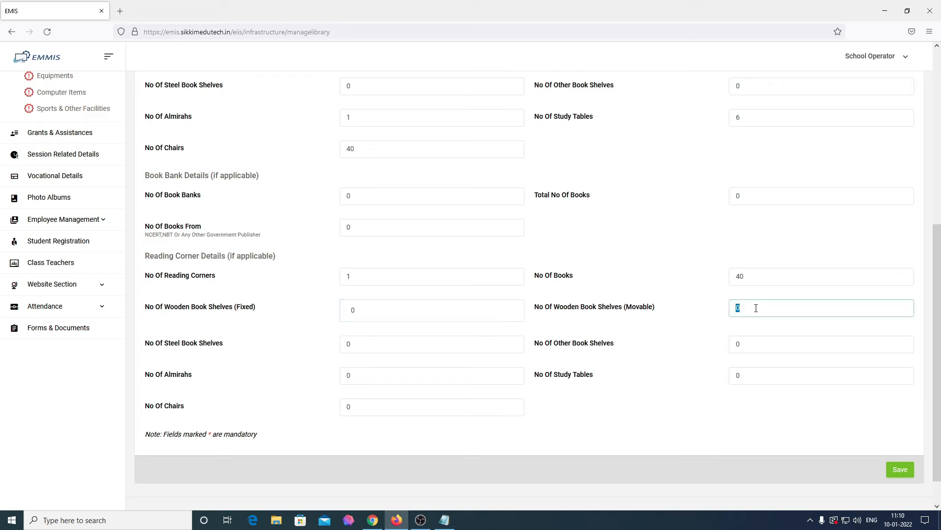
text(1)
Record 0 steel shelves, 1 other shelf, 1 almirah, 2 study tables and 20 chairs for the reading corner
click(391, 348)
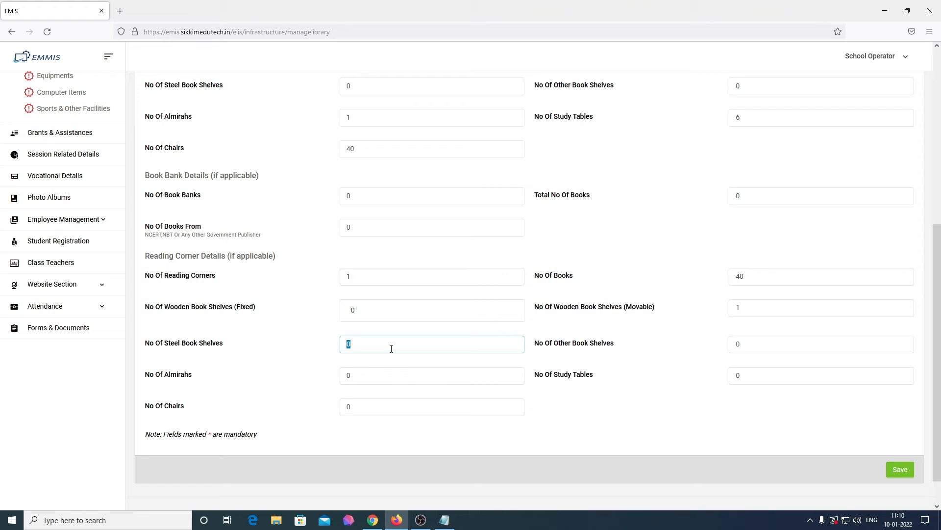
text(0)
click(789, 349)
text(1)
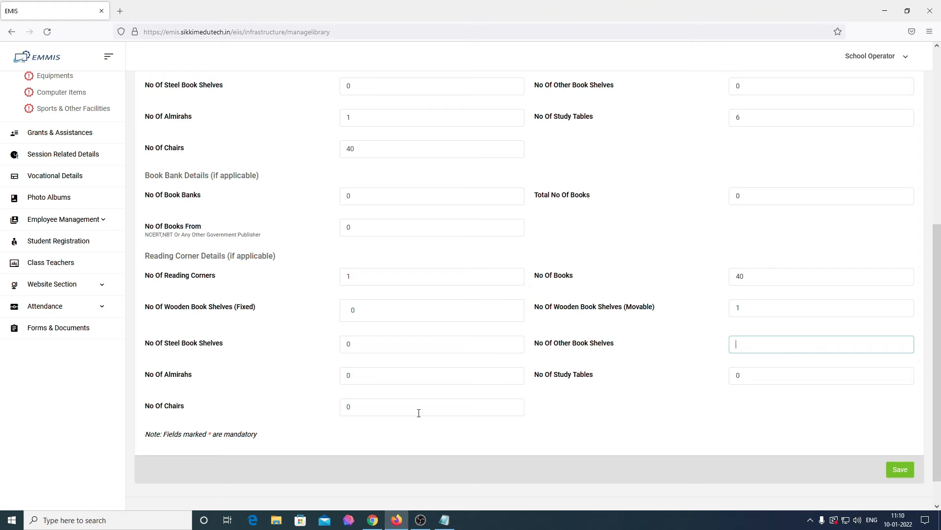
click(376, 379)
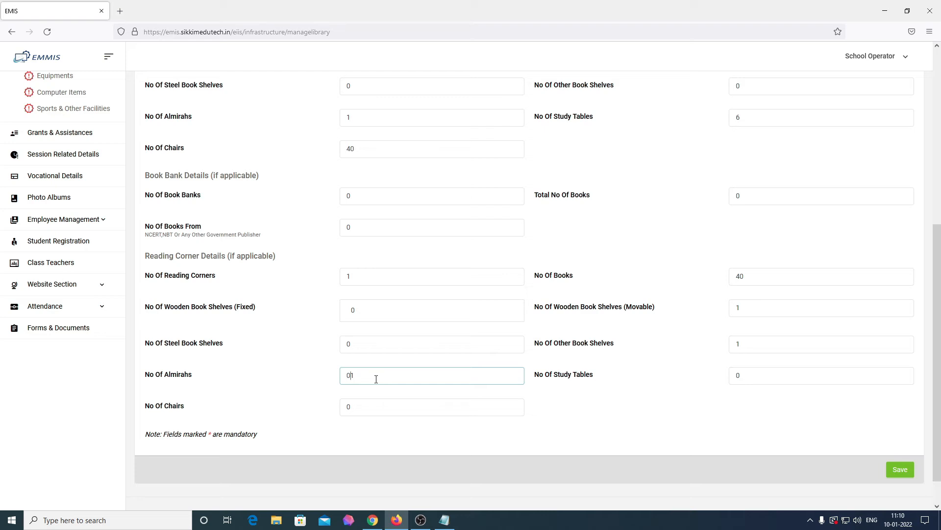
key(BackSpace)
double_click(766, 372)
key(BackSpace)
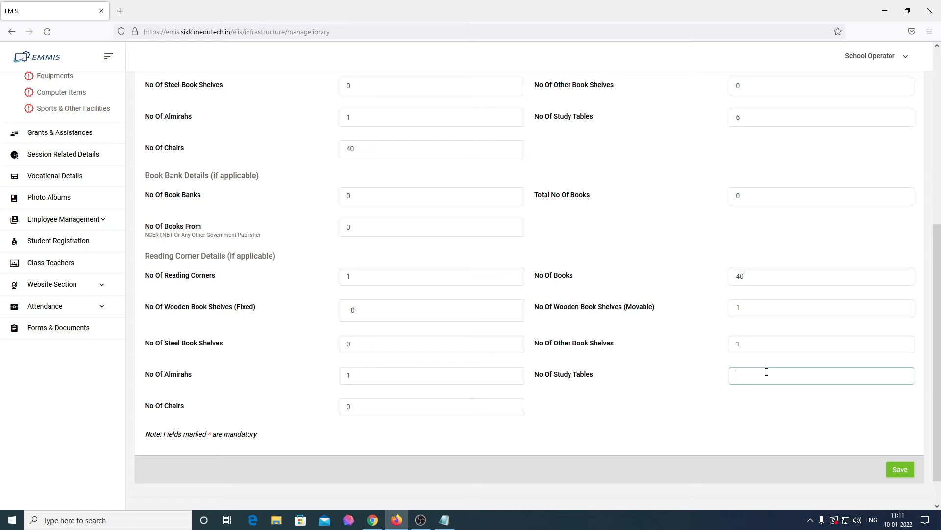
text(2)
double_click(398, 401)
key(BackSpace)
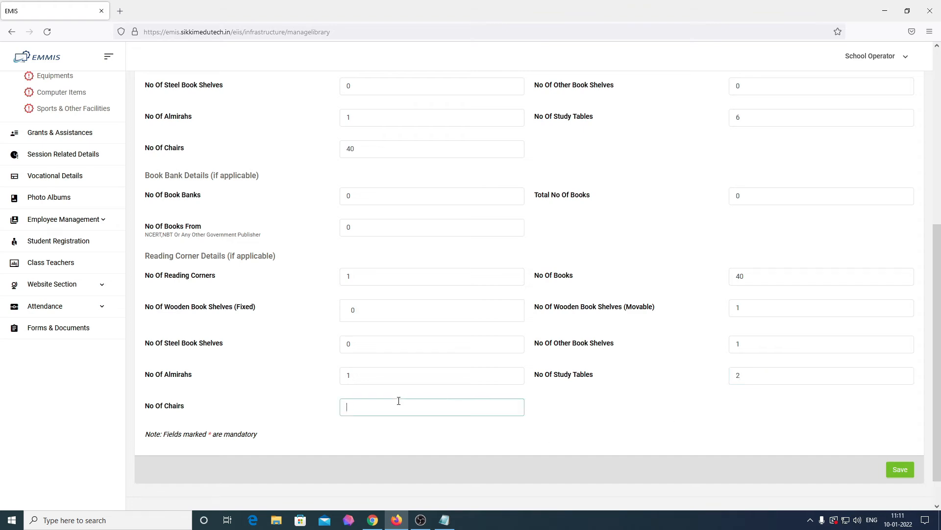
text(20)
scroll(399, 402, up, 6)
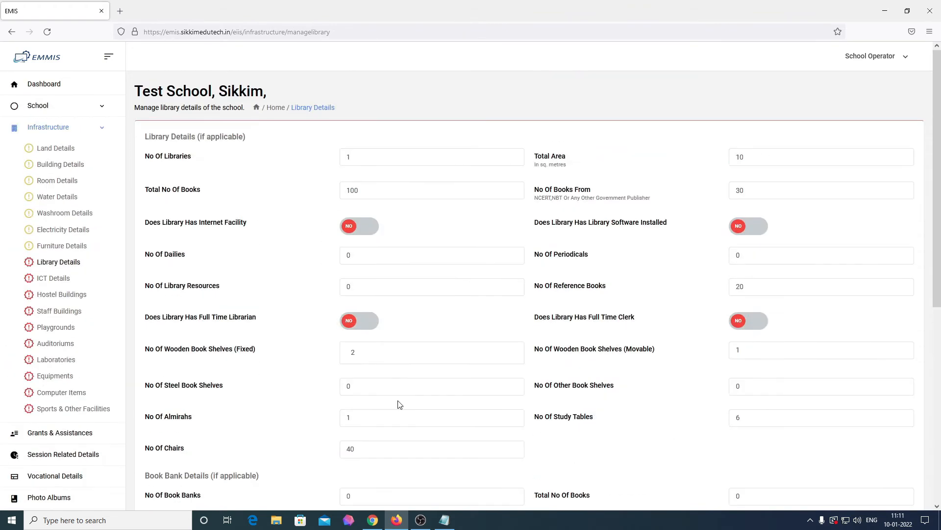
scroll(399, 405, down, 7)
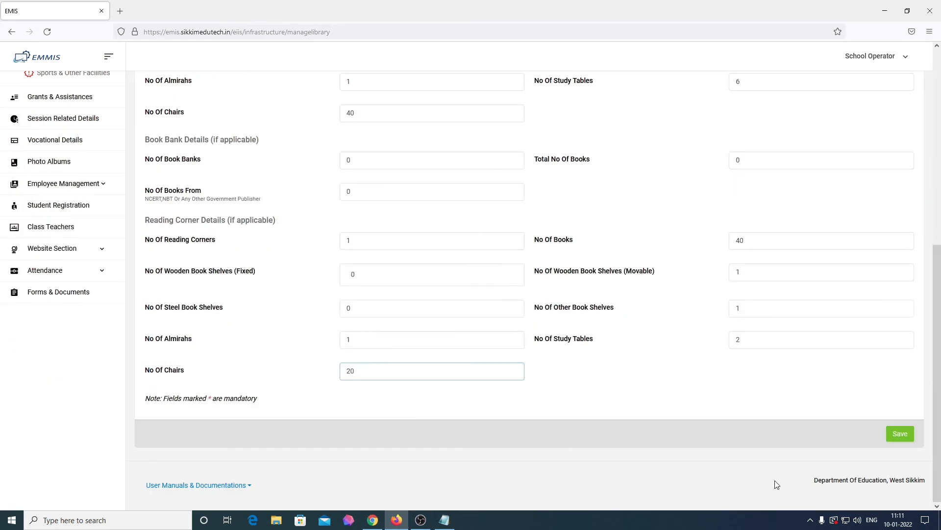
Save the library details, return to the Dashboard and expand the Infrastructure menu
click(908, 438)
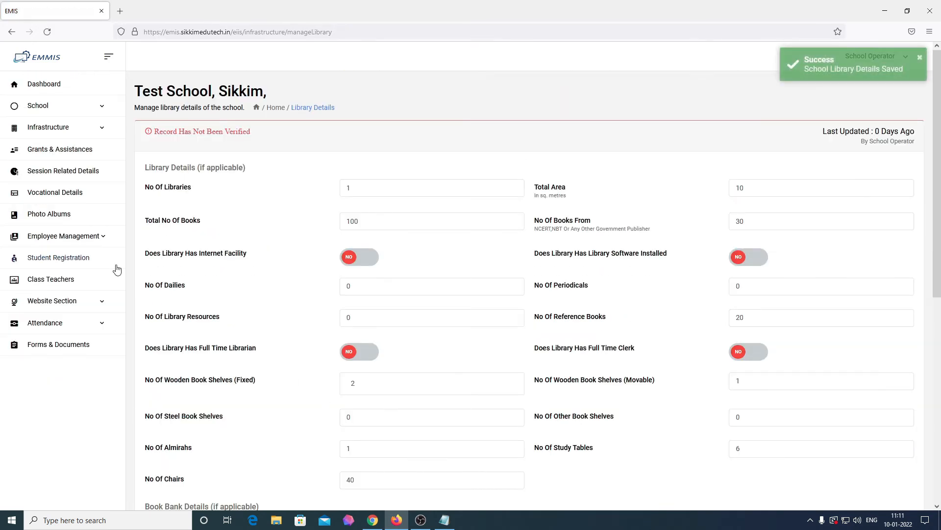
click(53, 129)
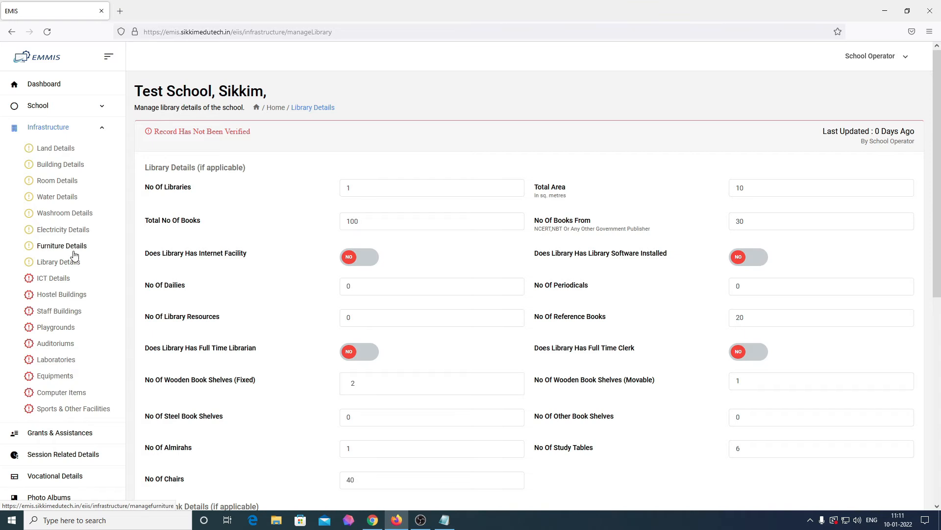
click(49, 85)
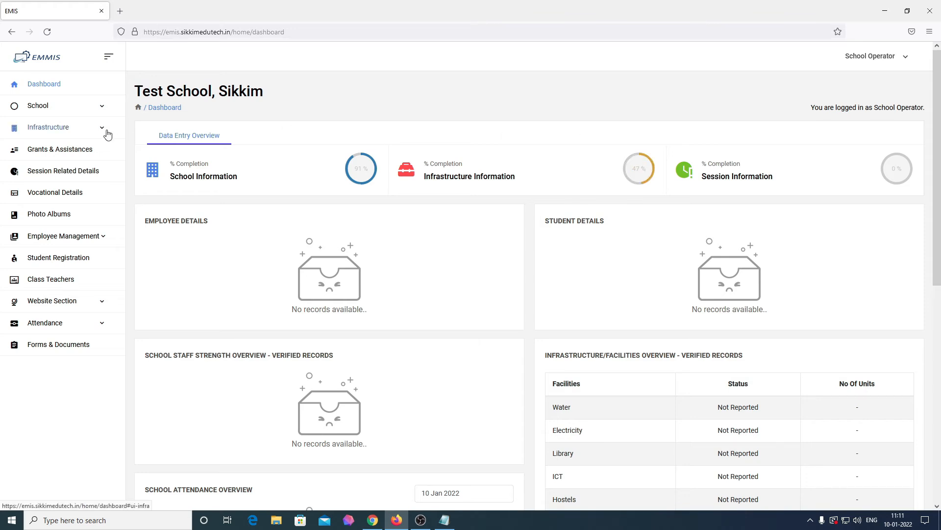
click(88, 131)
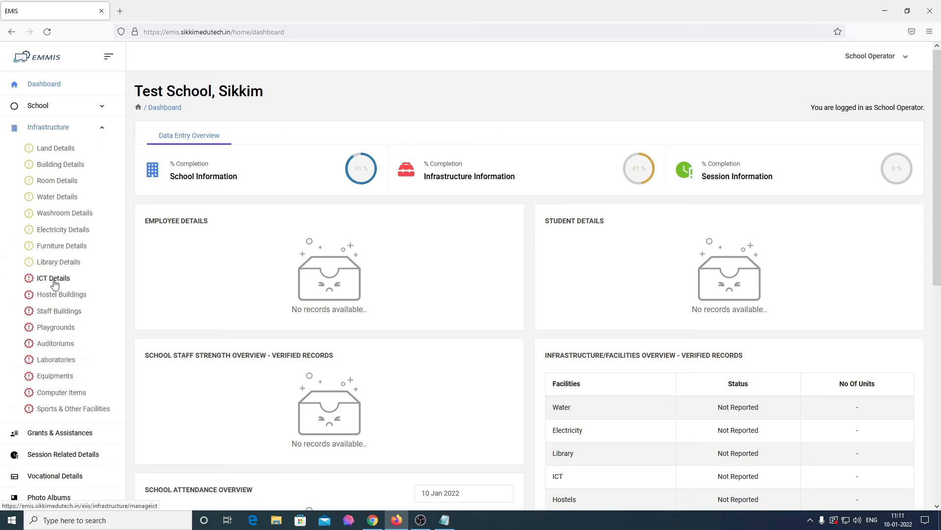
In ICT Details, mark an ICT lab as available and functional, implemented in 2018
click(54, 279)
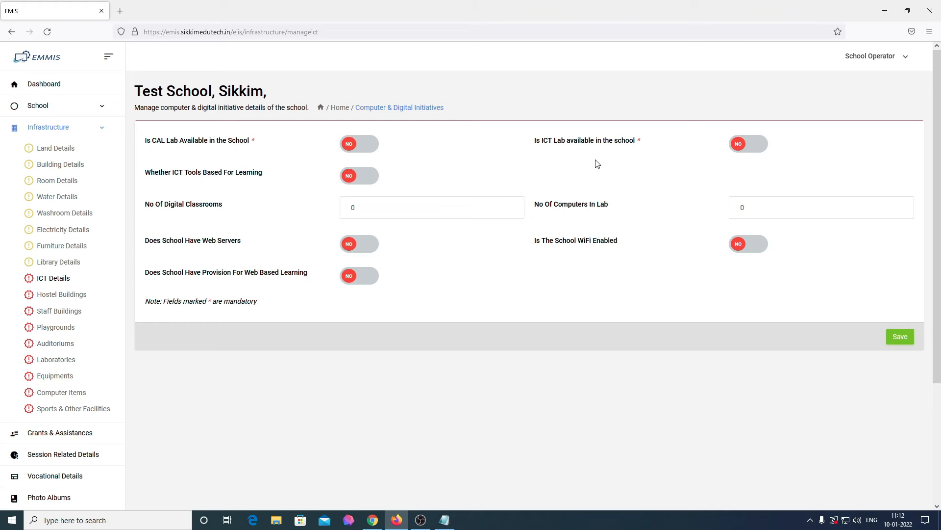
click(758, 148)
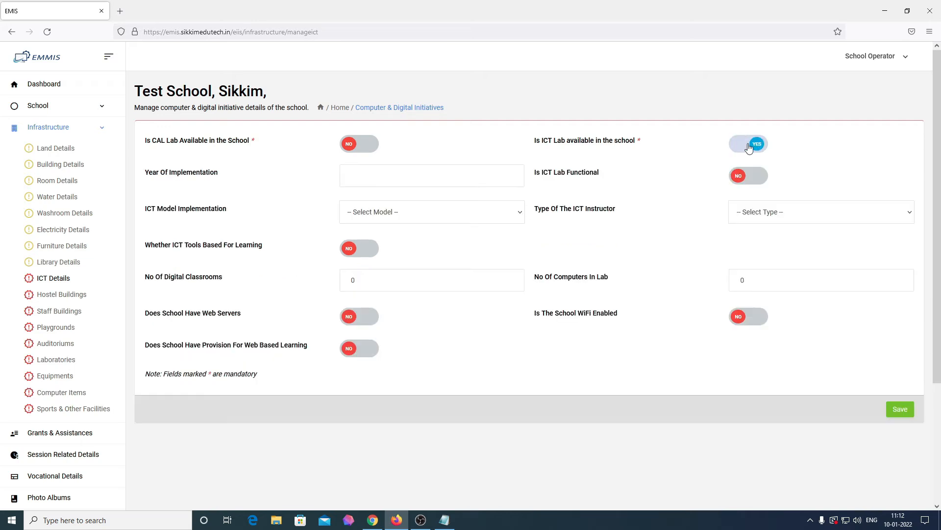
click(380, 177)
text(2015)
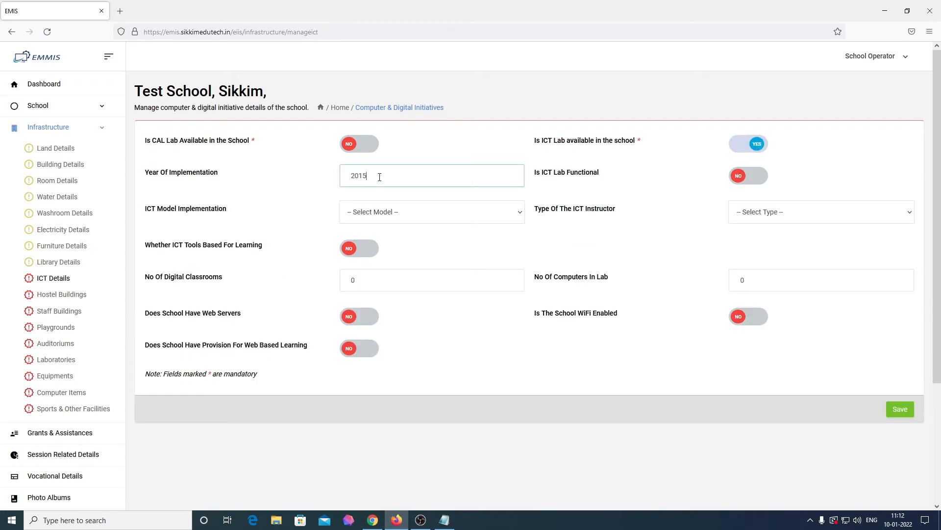
key(BackSpace)
text(8)
click(754, 176)
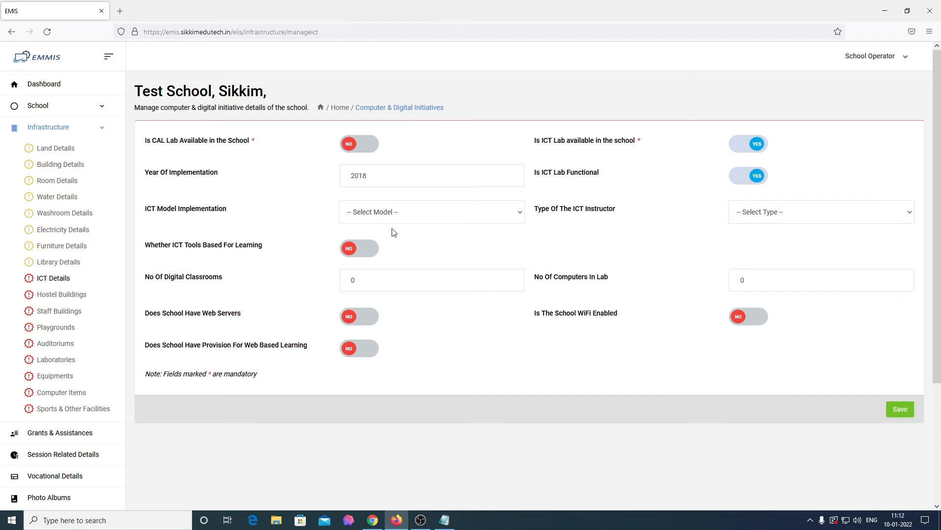
Choose BOOT Model, a Full Time ICT instructor, and turn ICT tools for learning on
click(406, 216)
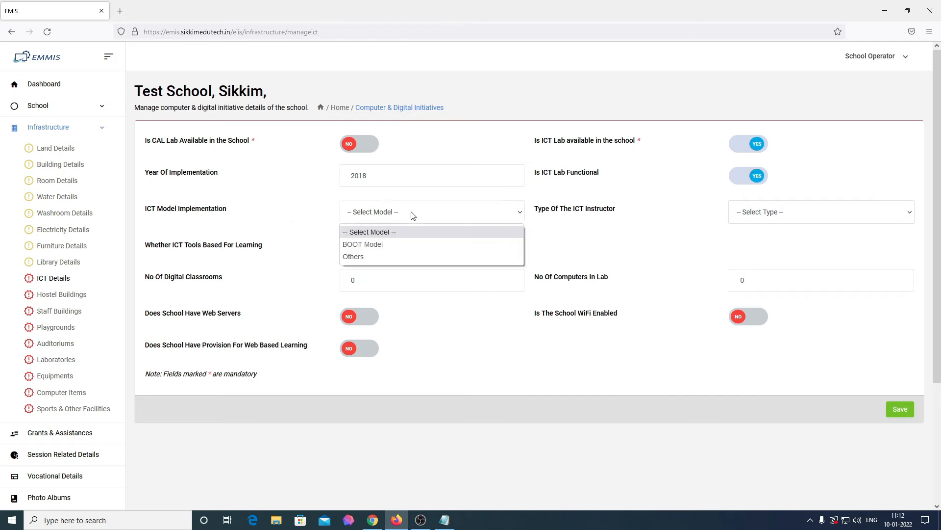
click(405, 245)
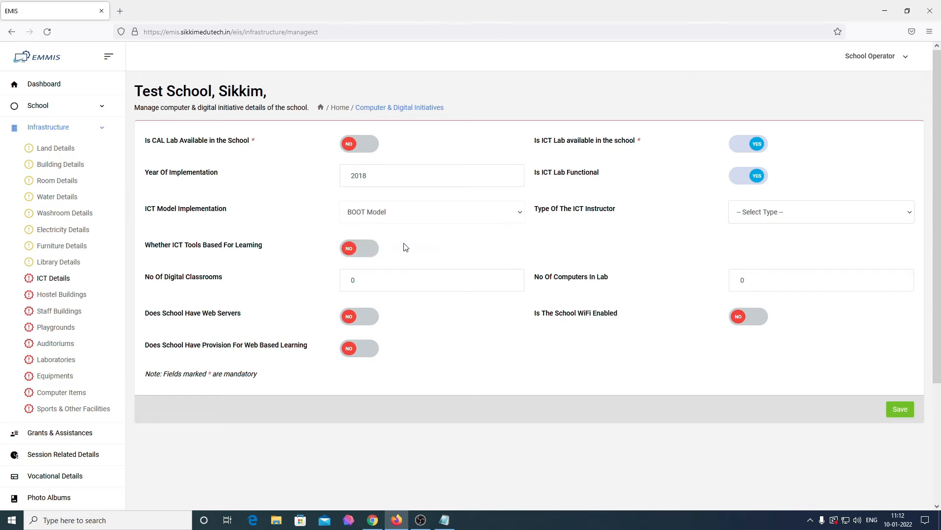
click(800, 221)
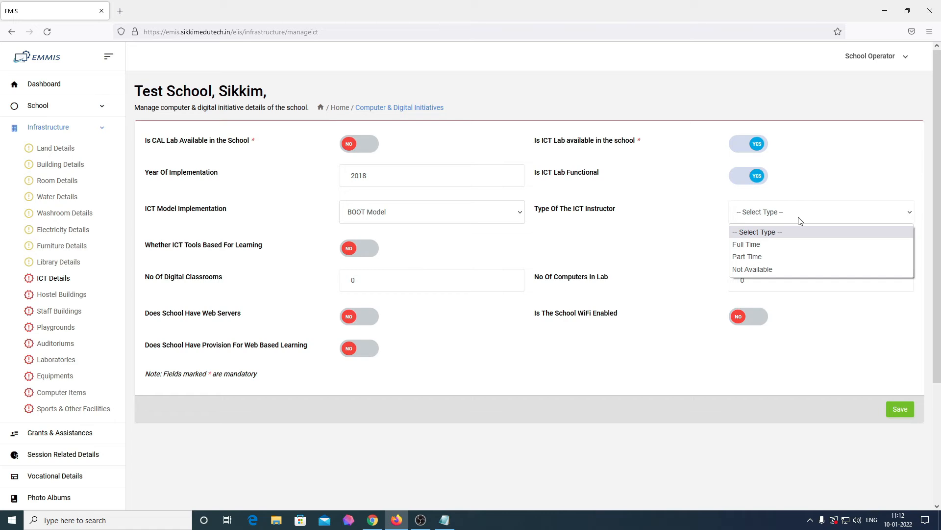
key(Up)
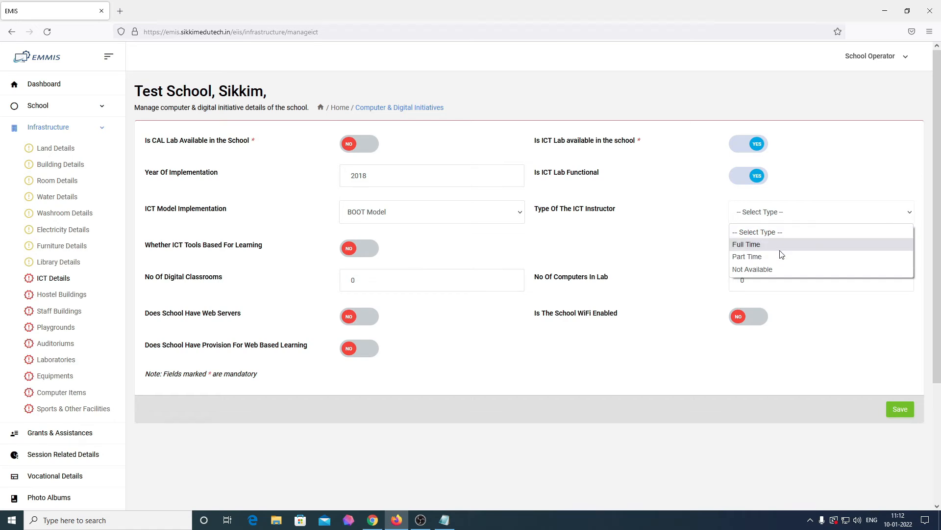
key(Return)
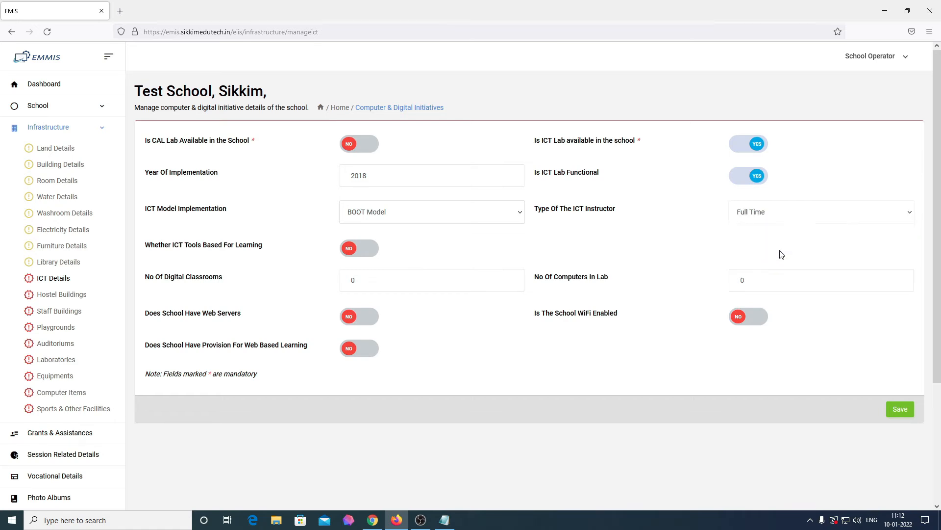
click(368, 256)
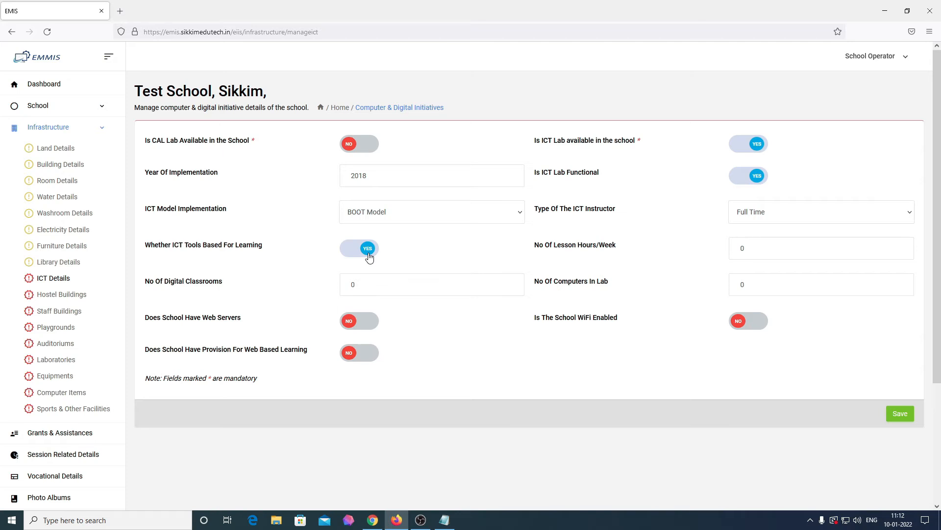
click(370, 257)
click(369, 258)
Enter 25 lesson hours per week, 3 digital classrooms and 15 computers in the lab
click(788, 247)
double_click(788, 247)
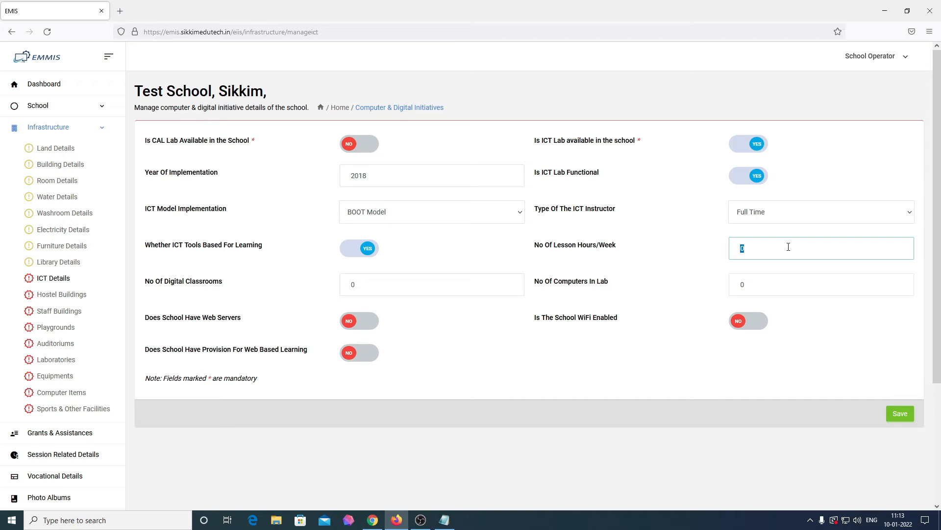
key(BackSpace)
text(25)
click(401, 283)
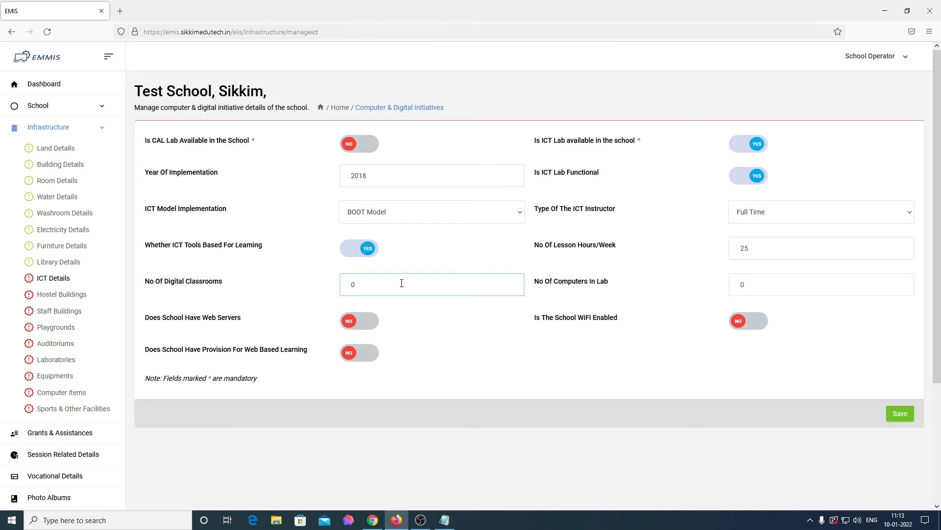
key(BackSpace)
text(3)
double_click(779, 285)
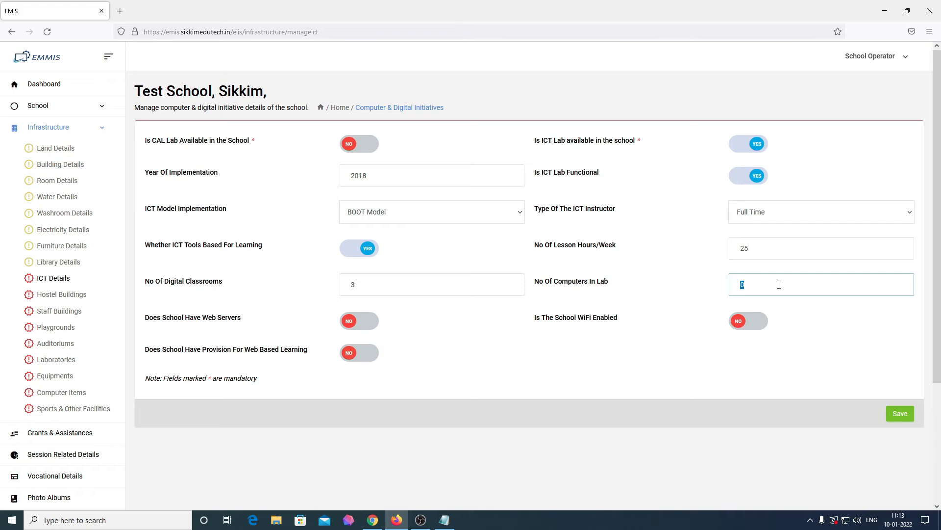
text(15)
Enable school WiFi, leave web-based learning off, and save the ICT details
click(743, 325)
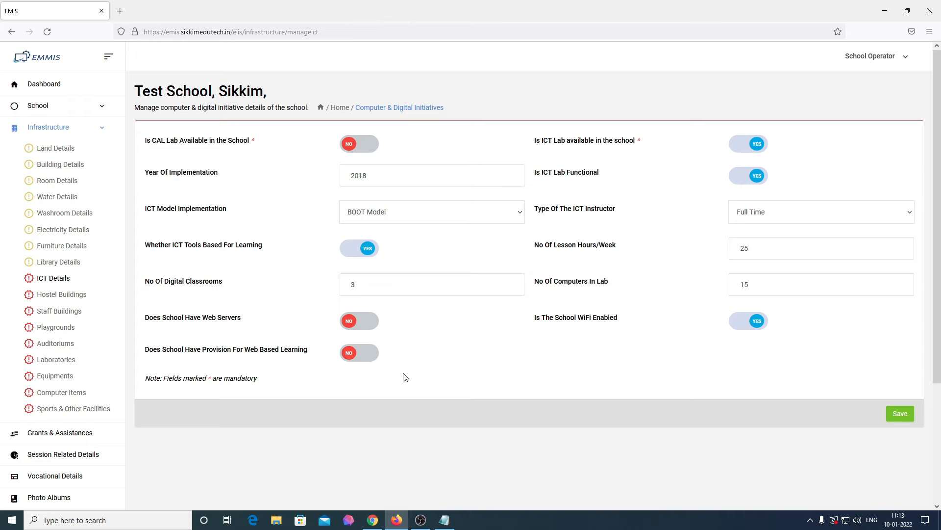
click(368, 358)
click(366, 358)
click(900, 413)
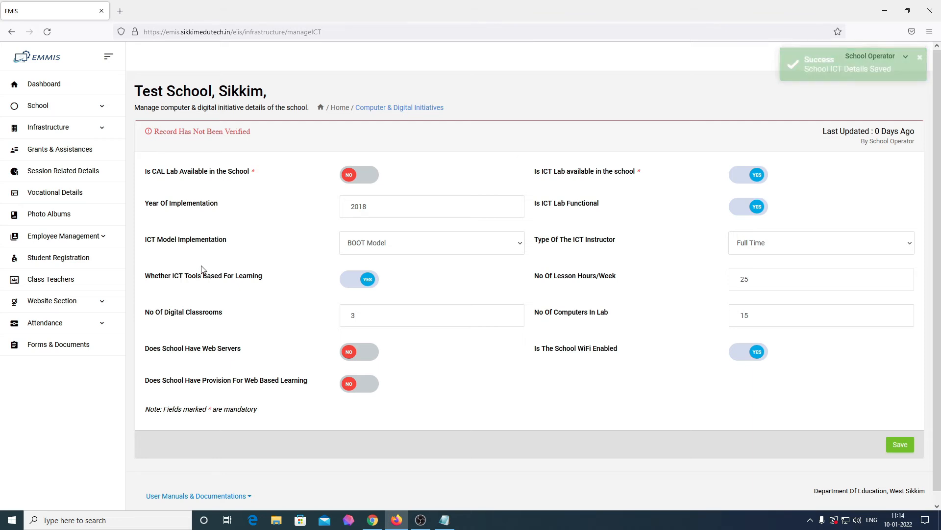
click(81, 137)
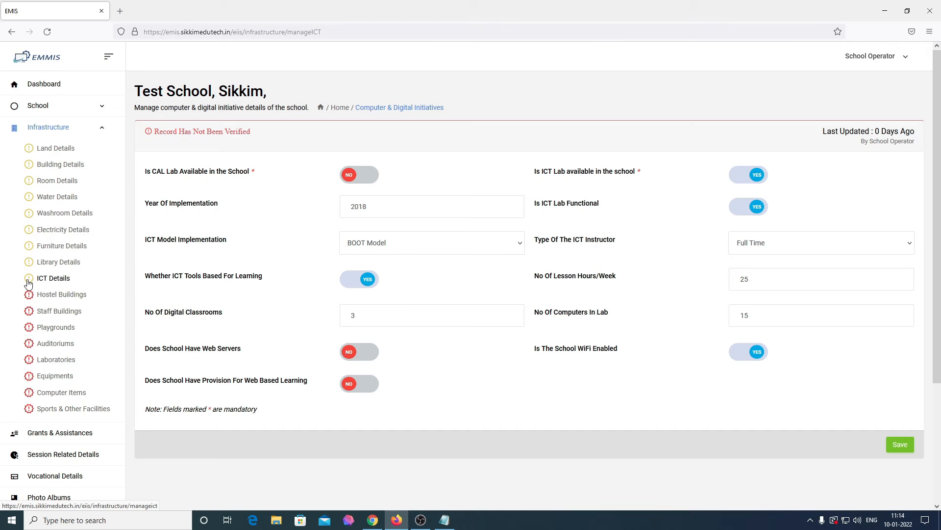
Under Hostel Buildings, choose 'Has Hostel Building' and start a new building entry
click(54, 88)
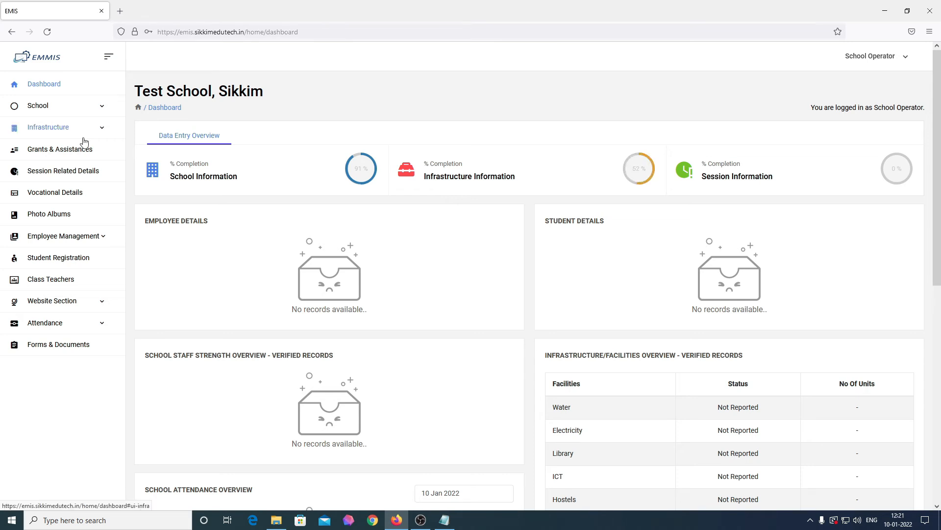
click(84, 142)
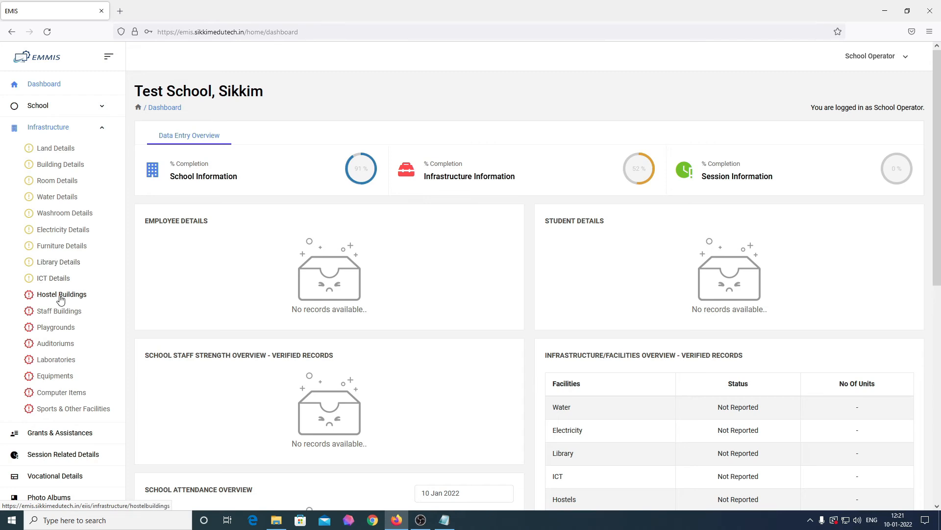
click(60, 297)
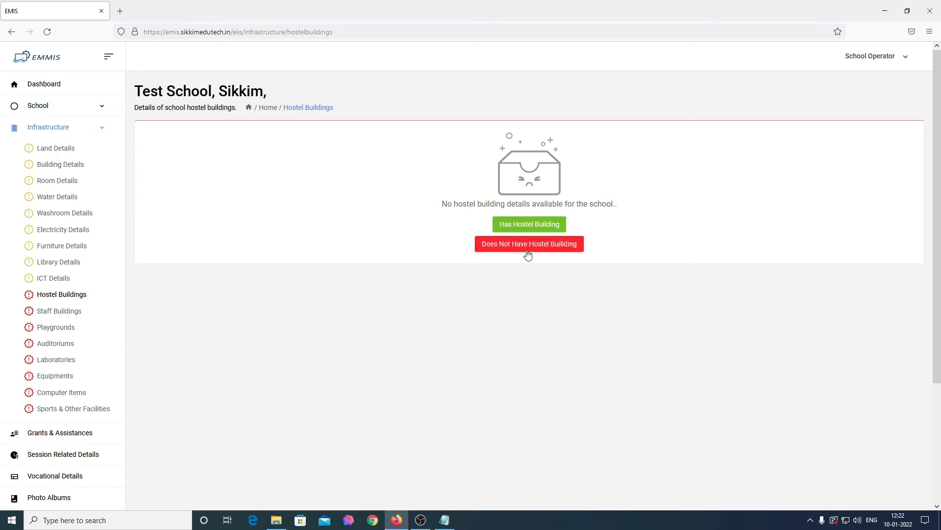
click(537, 226)
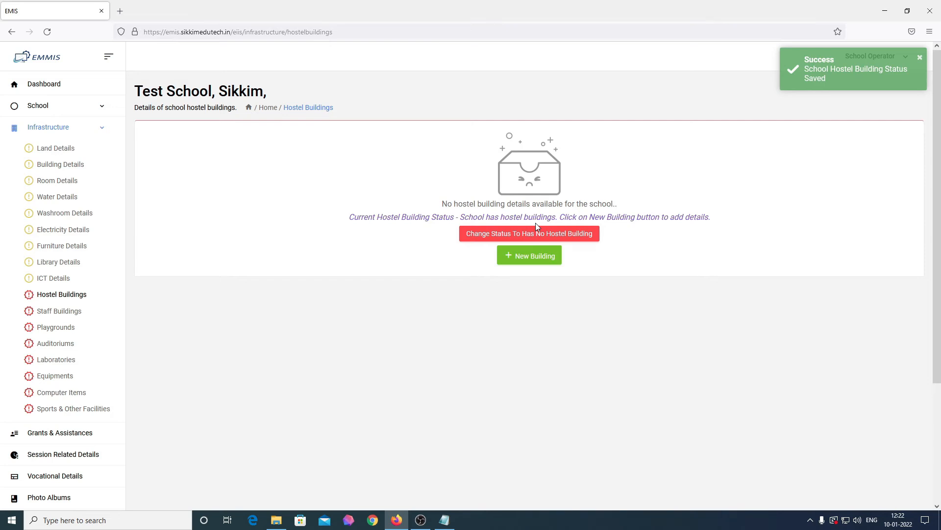
click(528, 259)
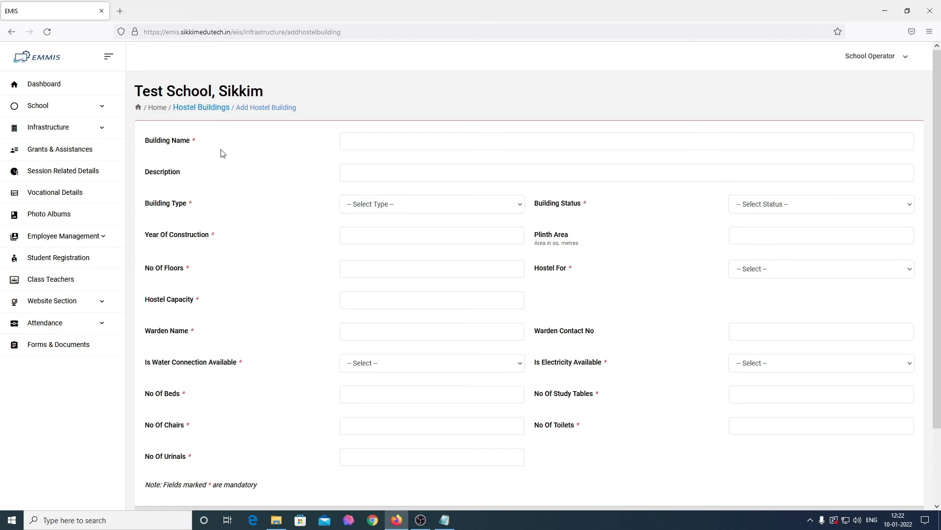
drag(196, 141, 153, 142)
drag(182, 173, 156, 176)
Name the building 'Hostel Building A' with the description 'Boys Hostel'
click(182, 207)
scroll(536, 214, down, 3)
scroll(537, 214, up, 3)
click(493, 142)
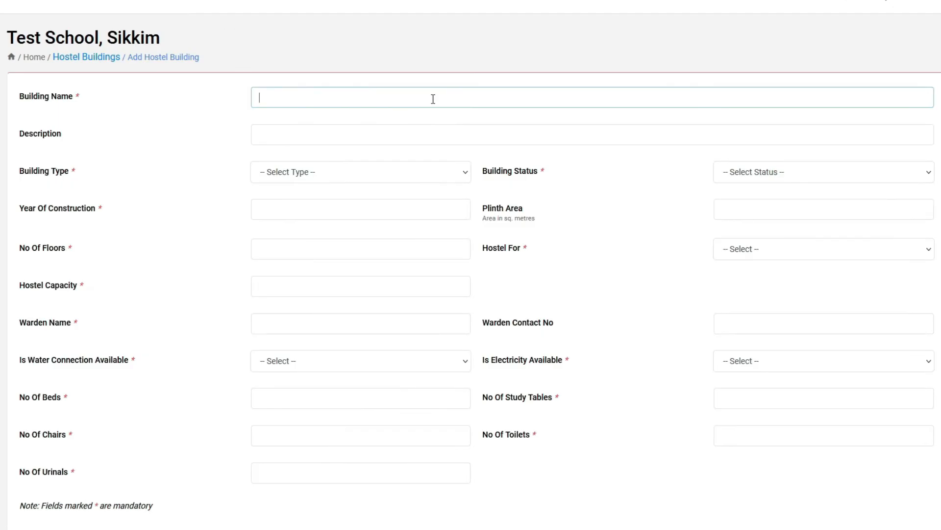
text(Hostel Building A)
key(Tab)
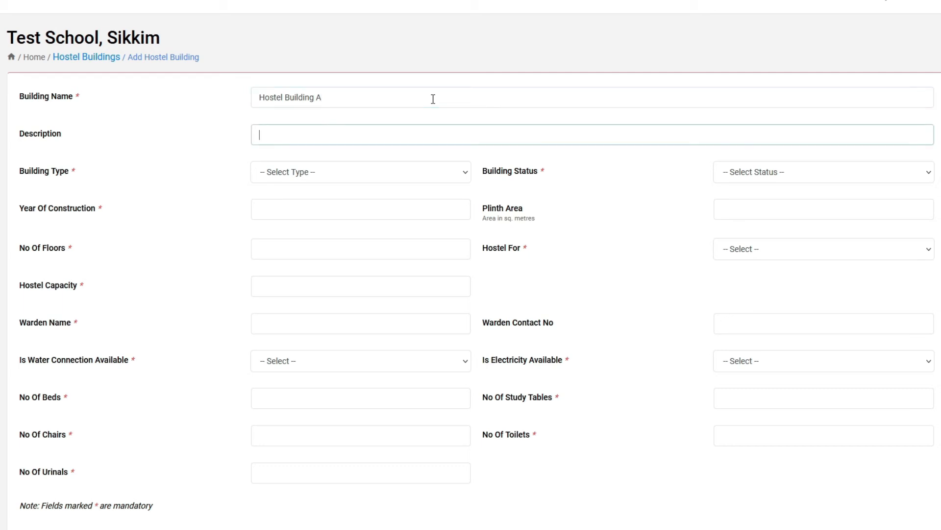
text(Boys Hostel)
Set type Pucca Building, status Government, construction year 2019 and plinth area 500
click(416, 173)
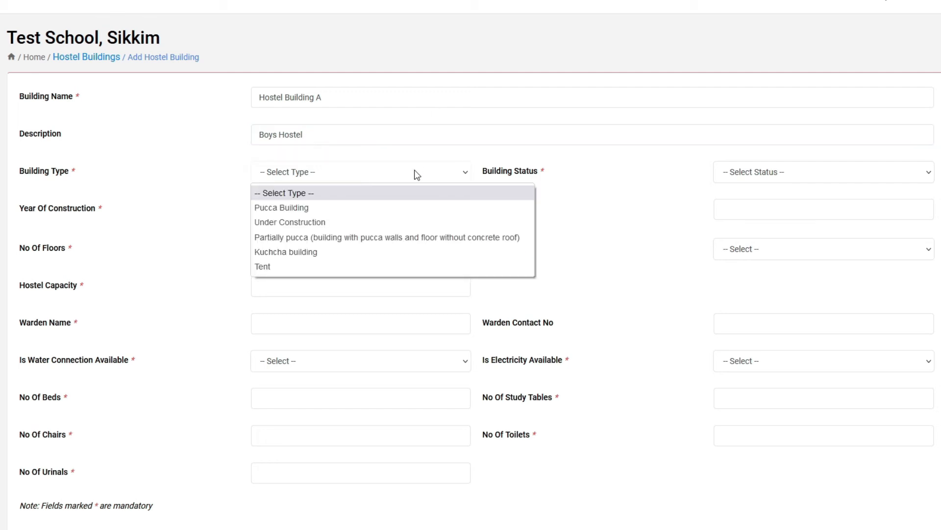
click(384, 207)
click(779, 176)
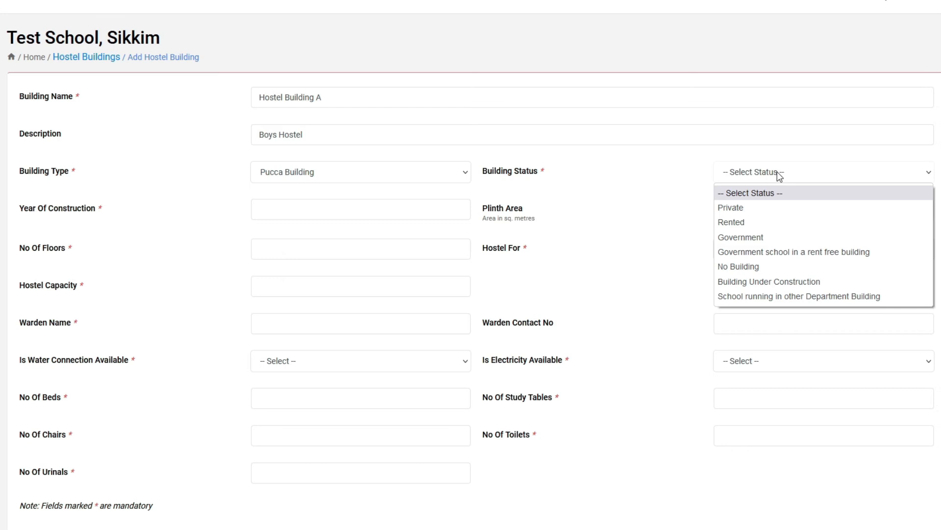
click(764, 238)
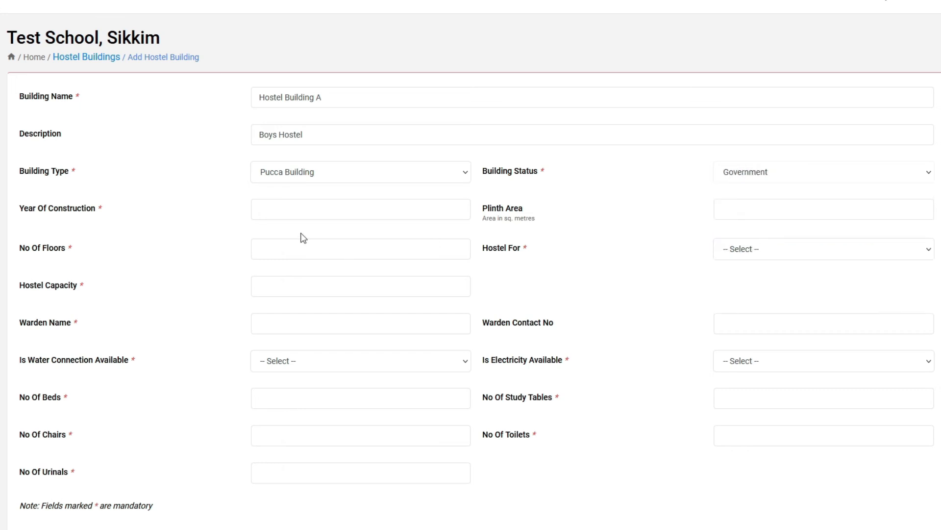
click(301, 211)
text(2019)
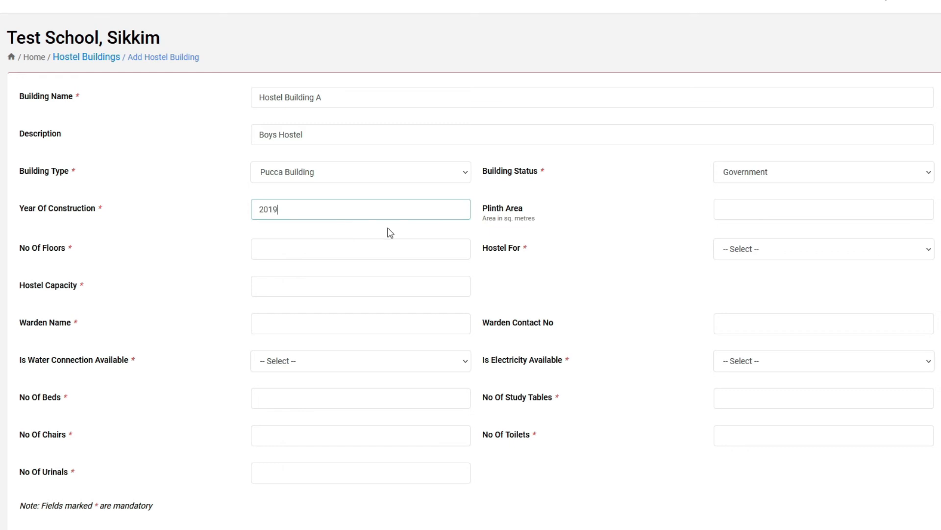
click(769, 209)
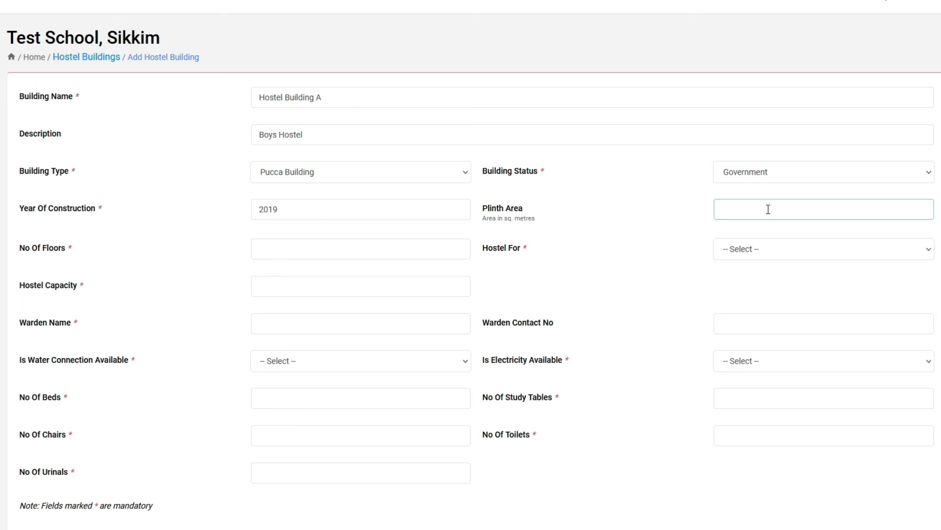
text(500)
Record 3 floors, a Boys hostel, and a capacity of 50
click(308, 256)
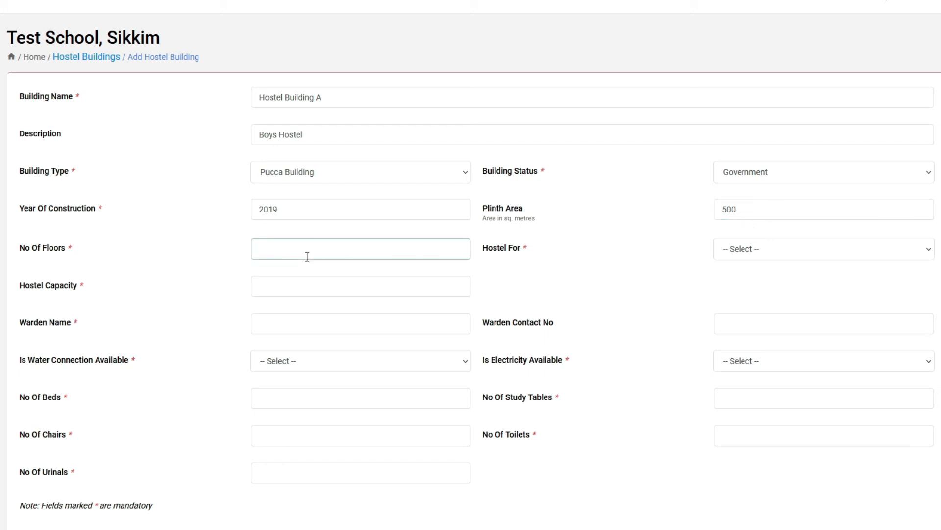
text(3)
click(736, 247)
click(747, 285)
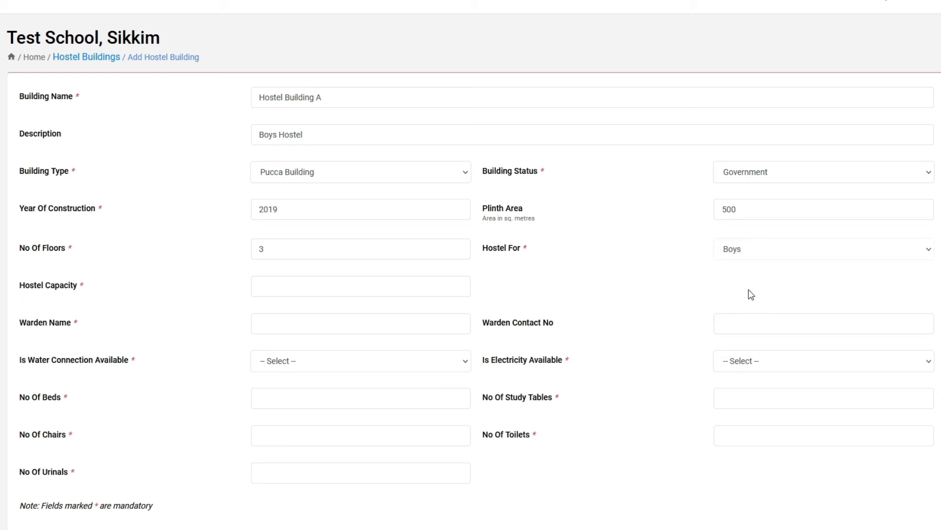
drag(326, 138, 256, 139)
click(247, 284)
click(263, 285)
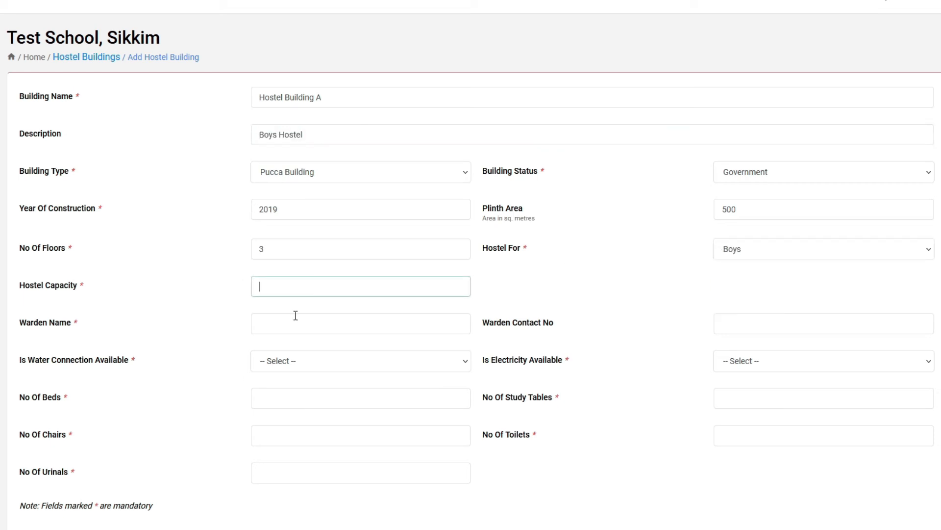
text(50)
Enter the warden's name and contact number, and mark water and electricity as Yes
click(294, 322)
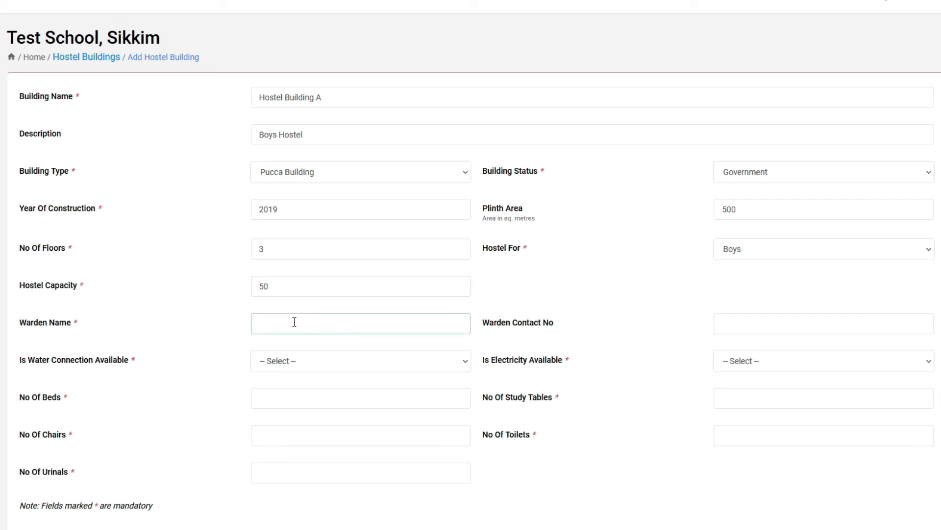
text(Warden)
text(A)
click(745, 323)
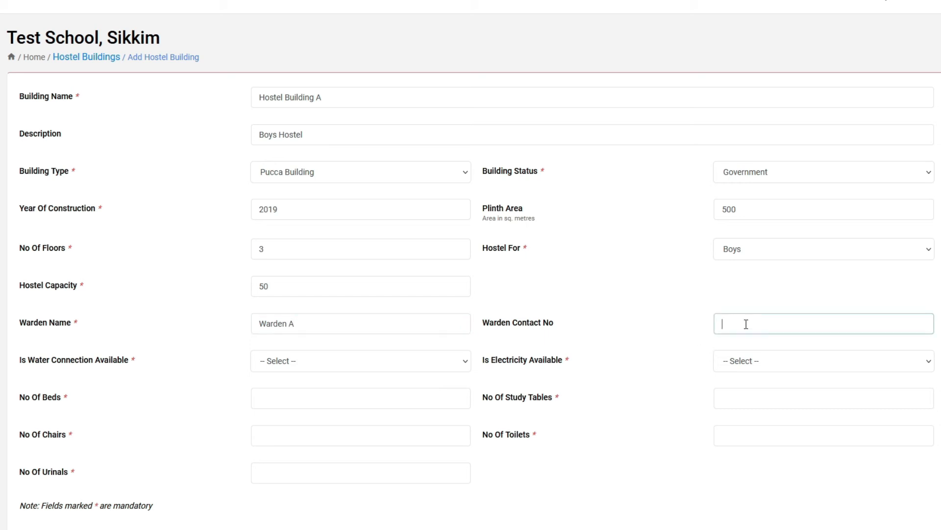
text(1234567891)
click(327, 361)
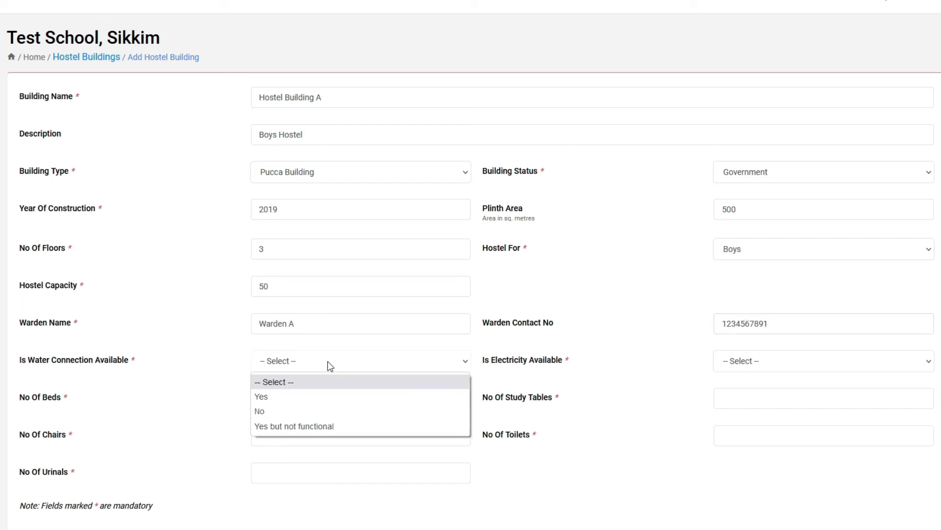
click(300, 395)
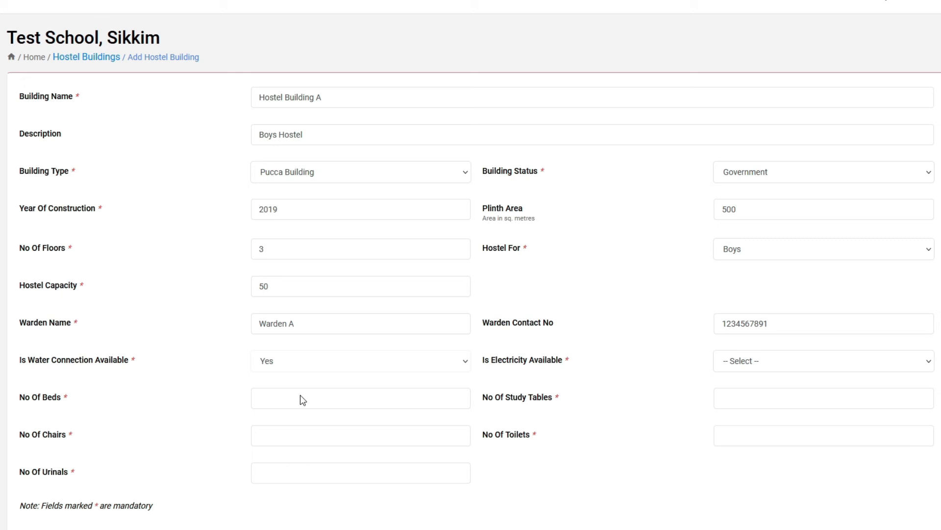
click(753, 369)
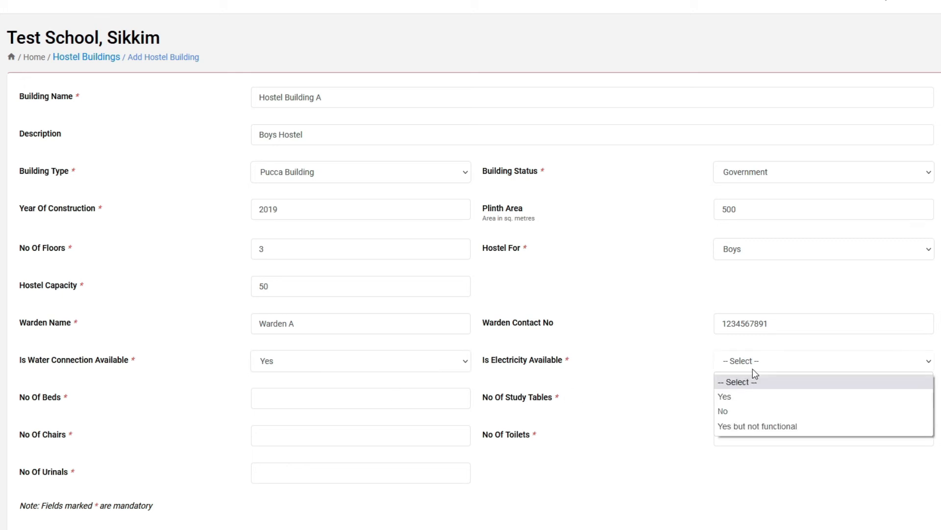
click(756, 397)
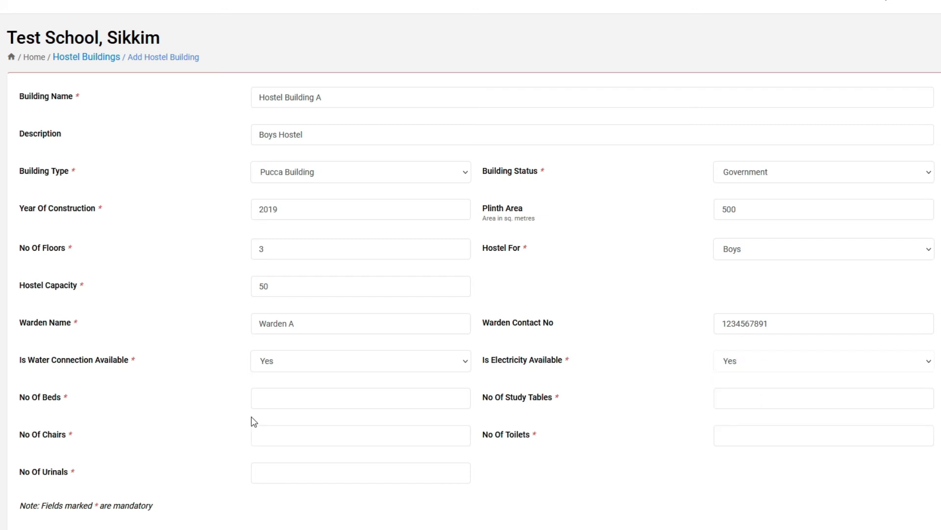
click(286, 398)
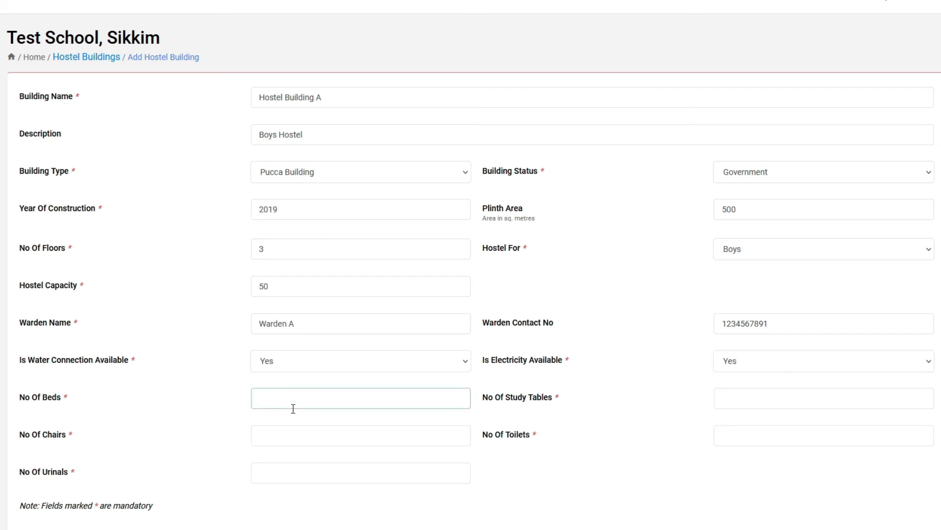
Enter 55 beds, 30 study tables and 55 chairs for the hostel
text(50)
key(BackSpace)
text(5)
click(755, 402)
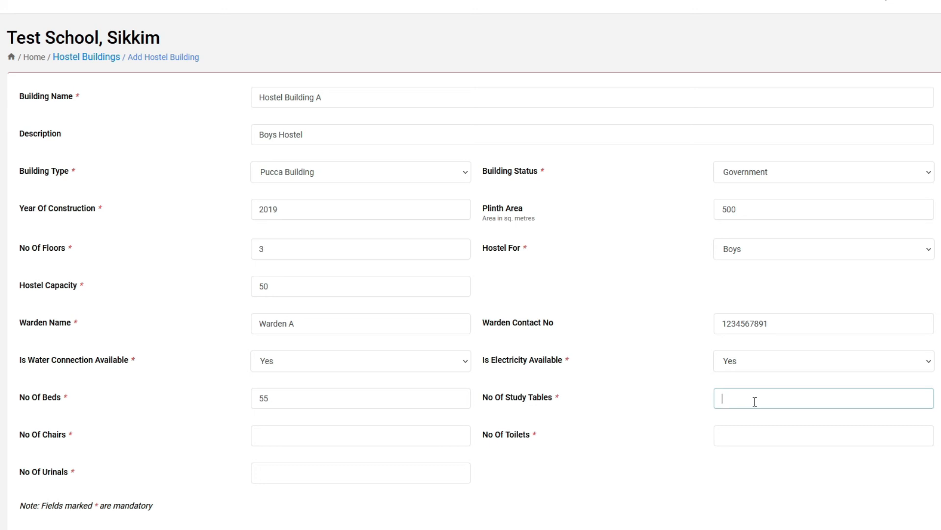
text(2)
key(BackSpace)
text(30)
click(296, 433)
text(55)
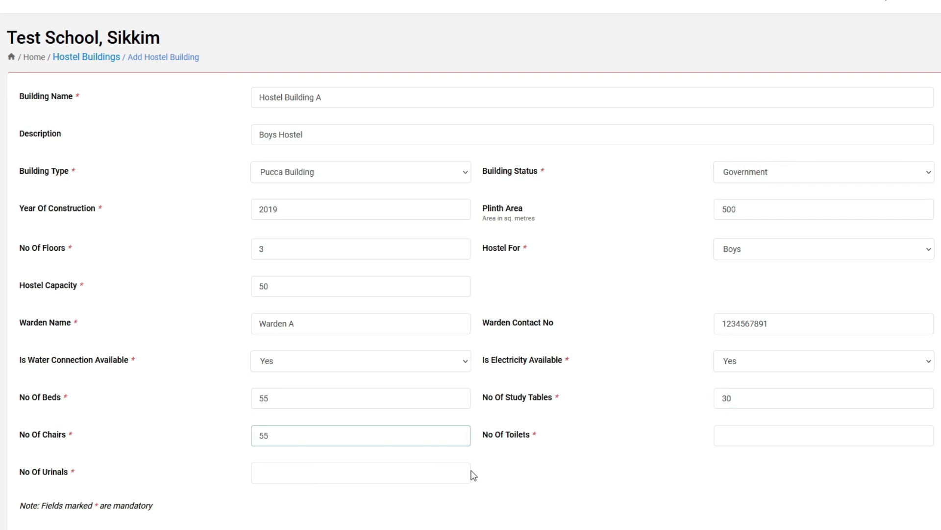
Add 6 toilets and 10 urinals, then save Hostel Building A
click(763, 440)
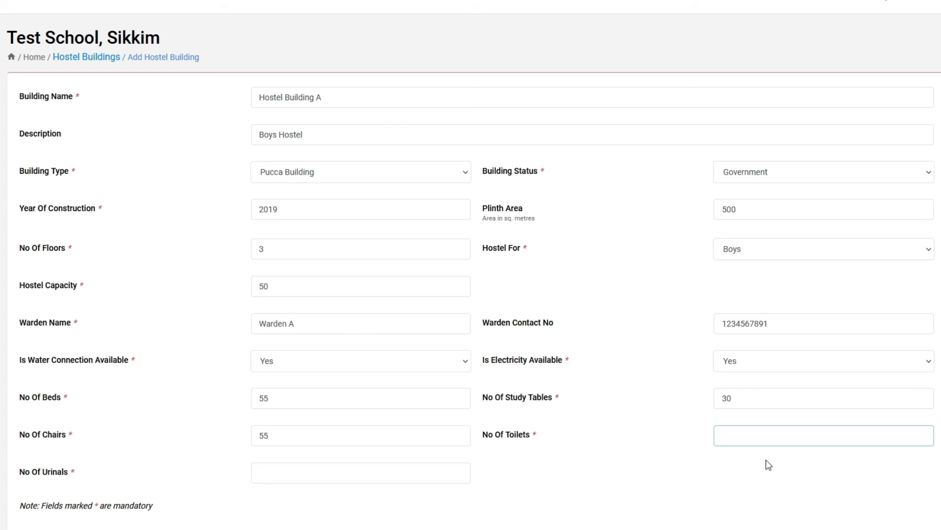
text(6)
scroll(386, 454, down, 1)
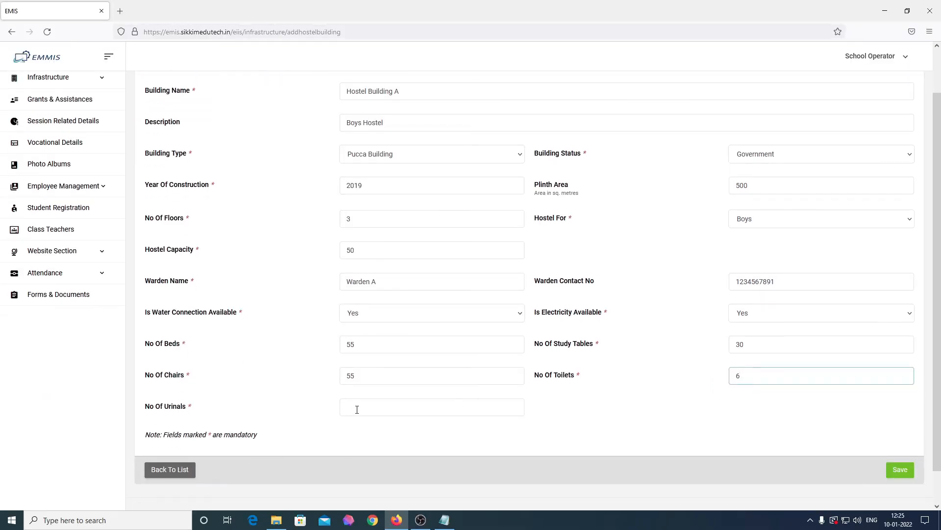
click(272, 472)
text(10)
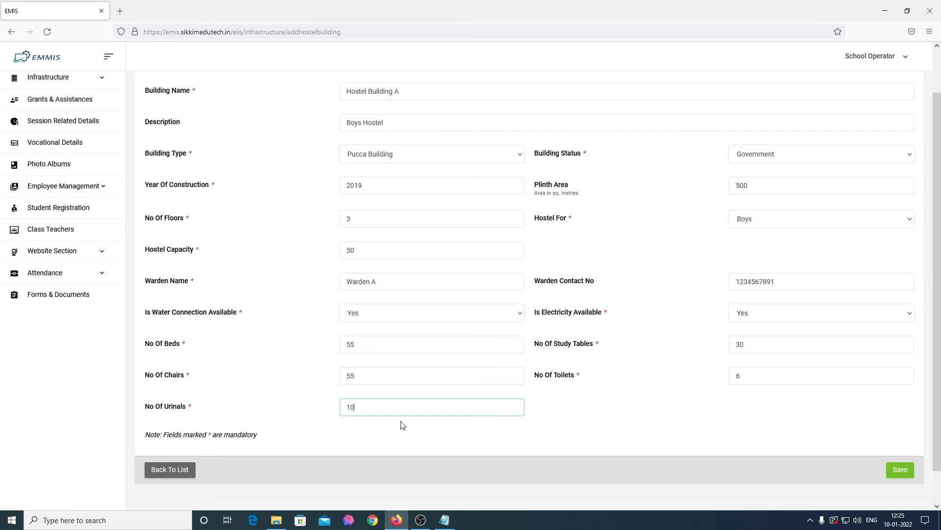
scroll(402, 423, up, 1)
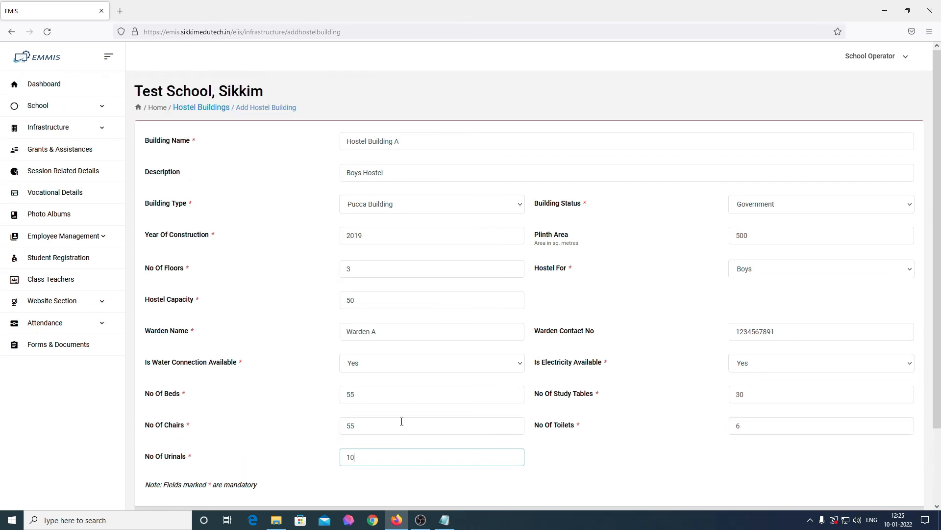
scroll(402, 422, down, 2)
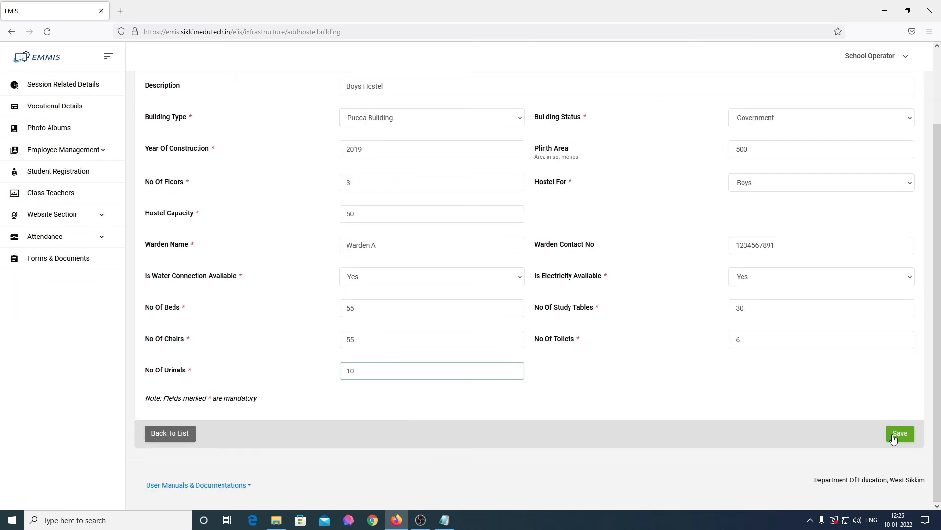
click(895, 436)
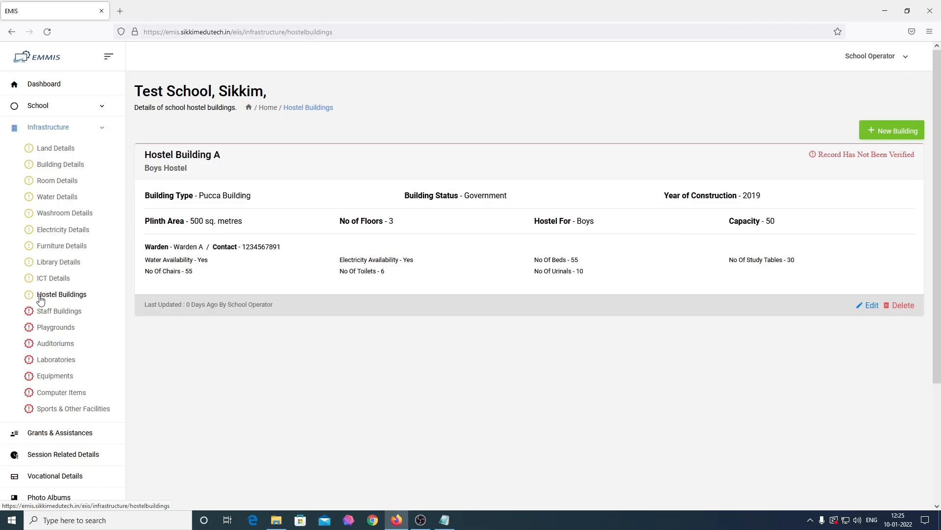
Mark 'Does Not Have Staff Quarter Building' under Staff Buildings, then go to Playgrounds
click(64, 315)
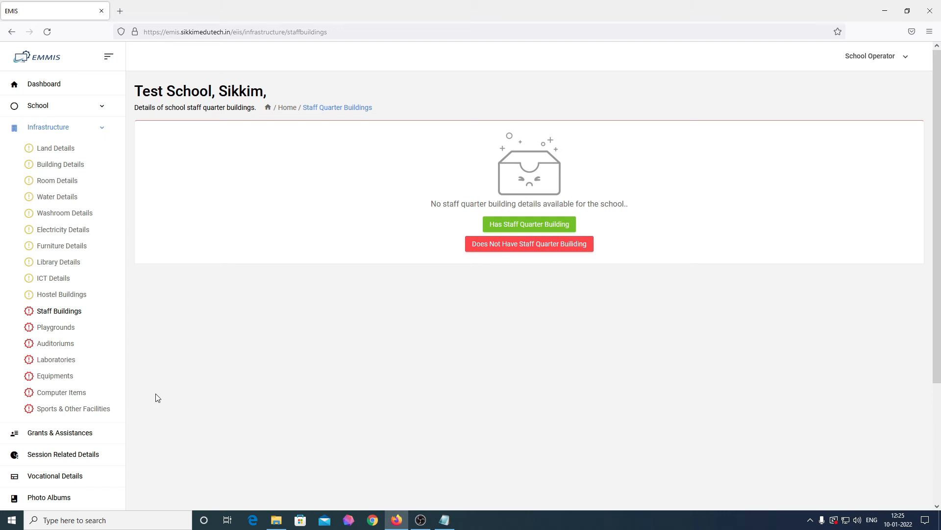
click(554, 254)
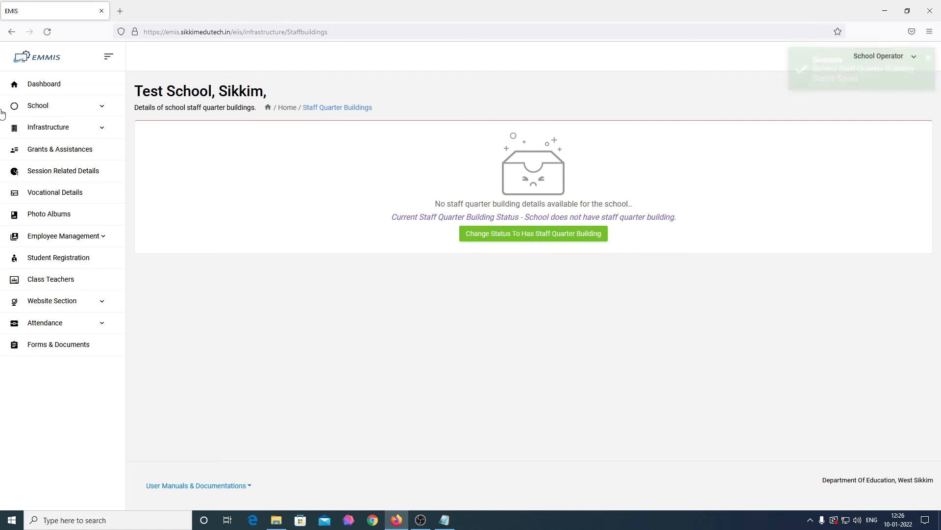
click(49, 129)
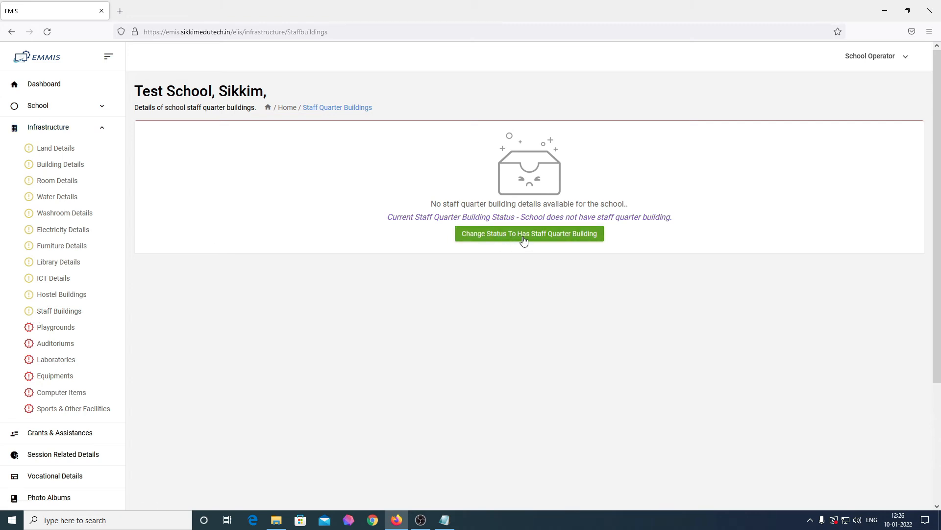
click(73, 332)
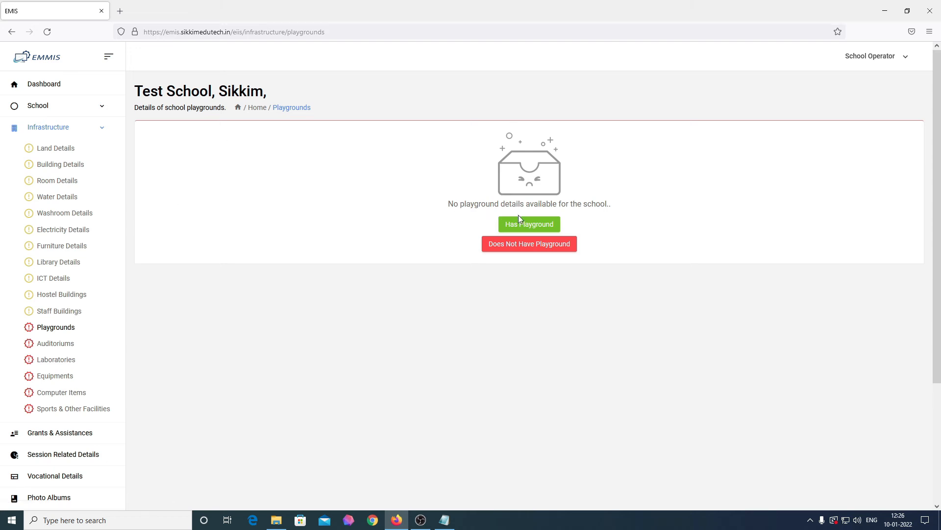
Record that the school has a playground and start a new one named 'Test Playground'
click(524, 231)
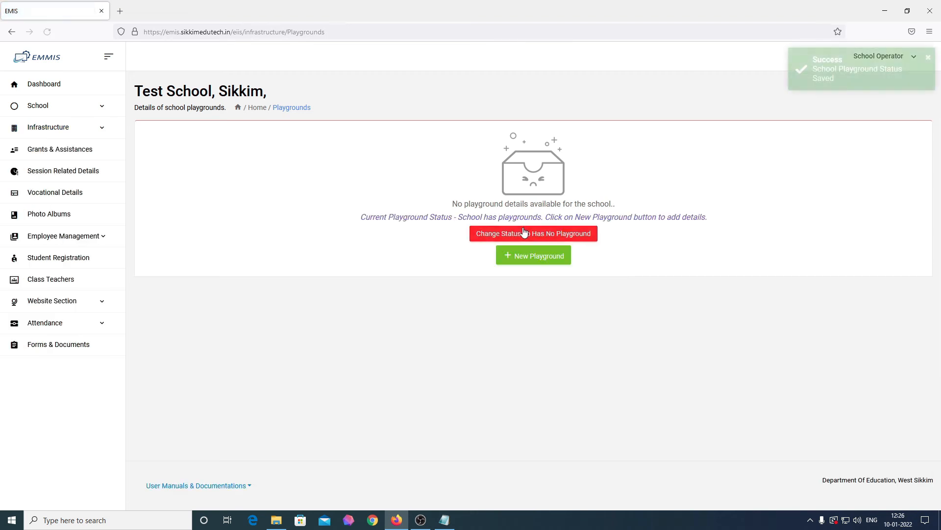
click(534, 267)
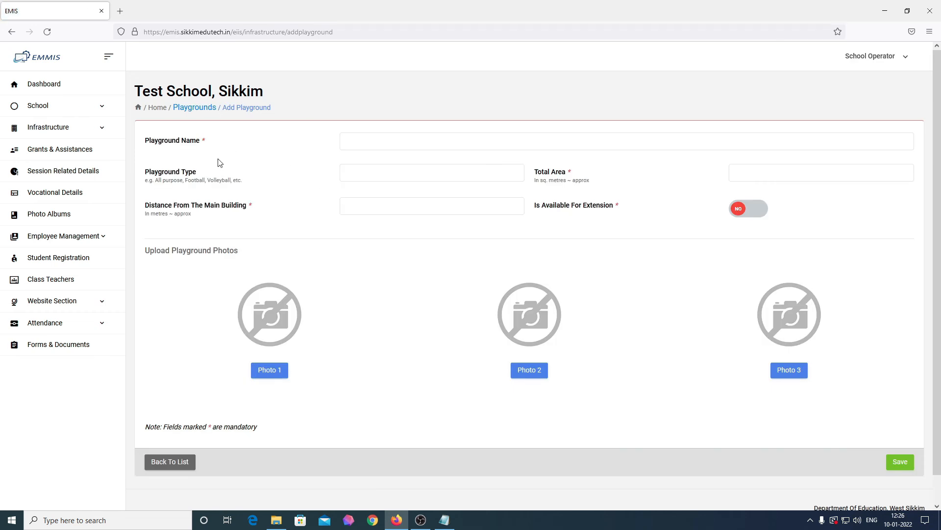
click(371, 146)
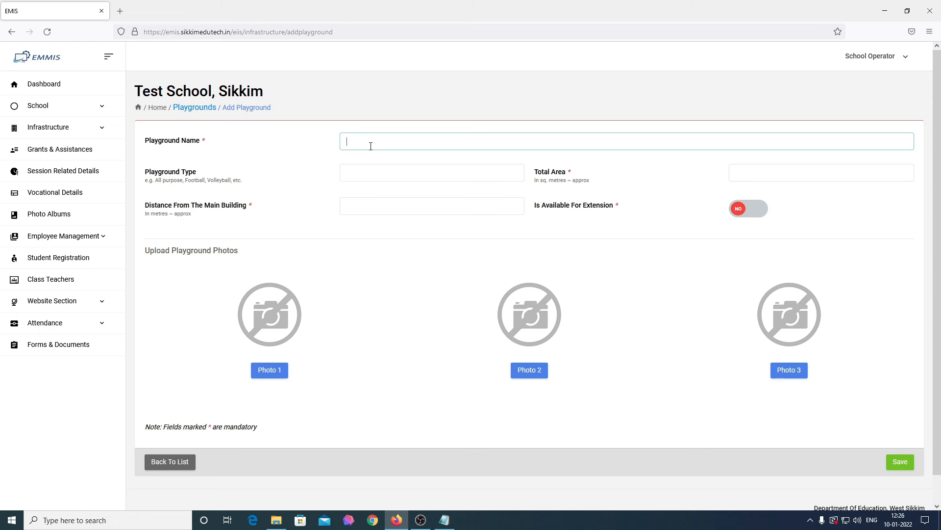
text(Test Playground)
Set type Football, area 225 sq. metres, distance 100 metres, and available for extension
key(Tab)
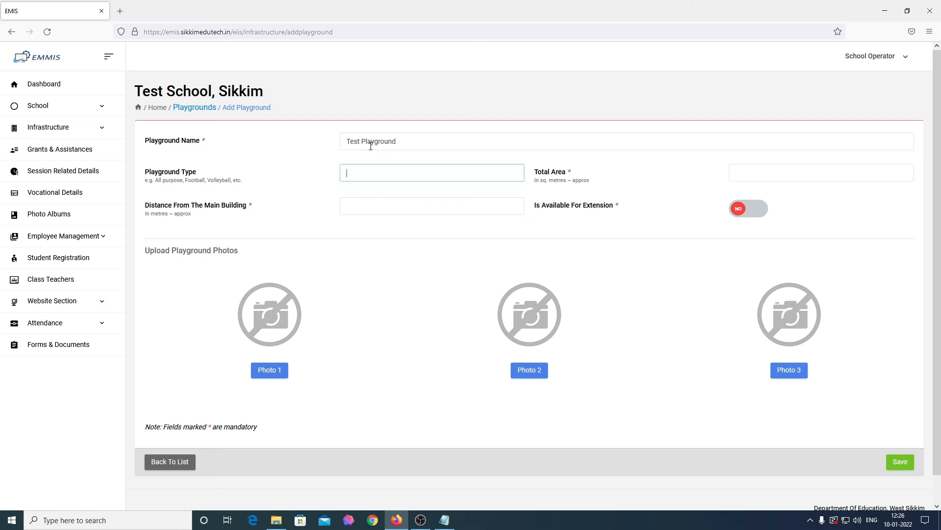
text(Football)
key(Tab)
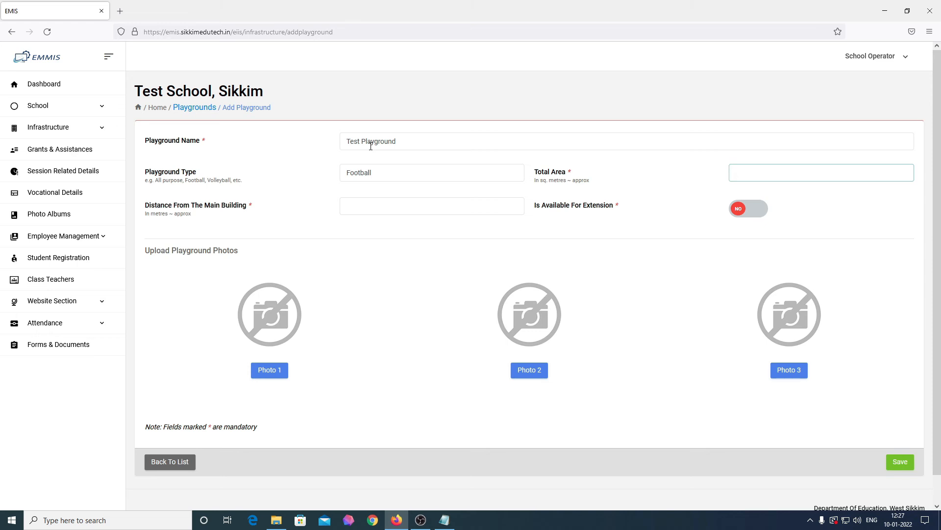
text(225)
click(389, 205)
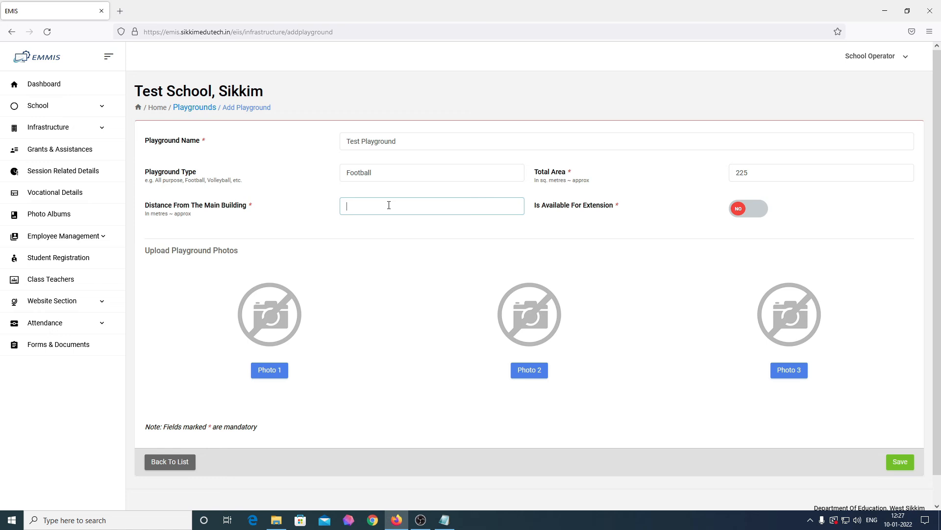
text(100)
click(754, 213)
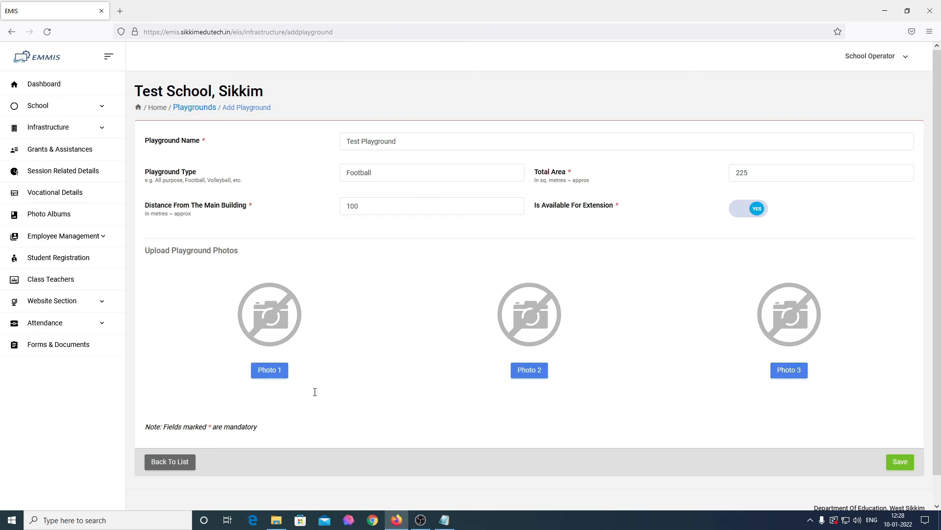
Attach the cropped 'building' image as Photo 1 and save the Test Playground record
click(277, 374)
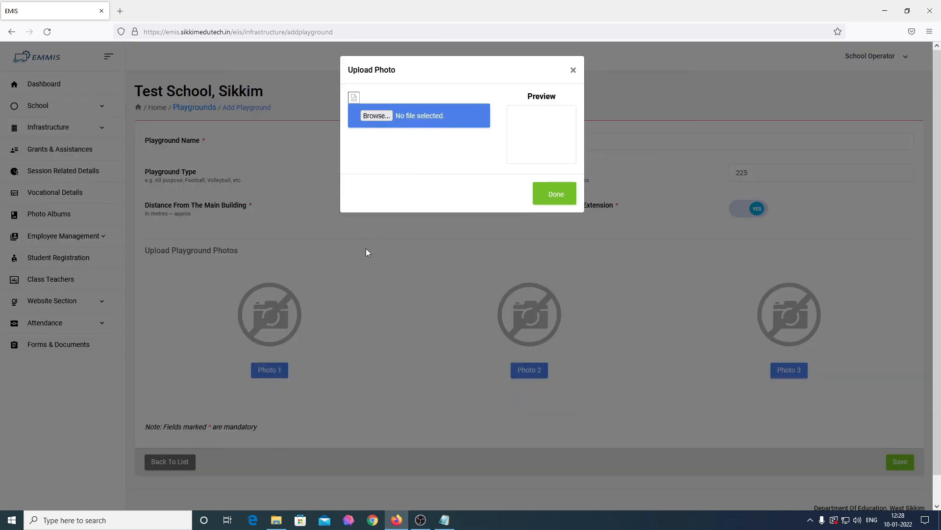
click(377, 116)
click(872, 260)
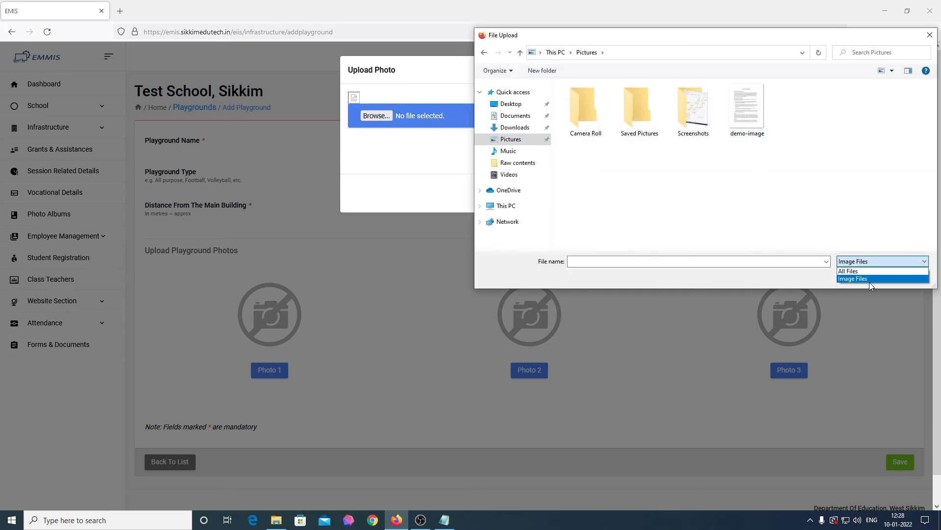
click(869, 280)
click(705, 152)
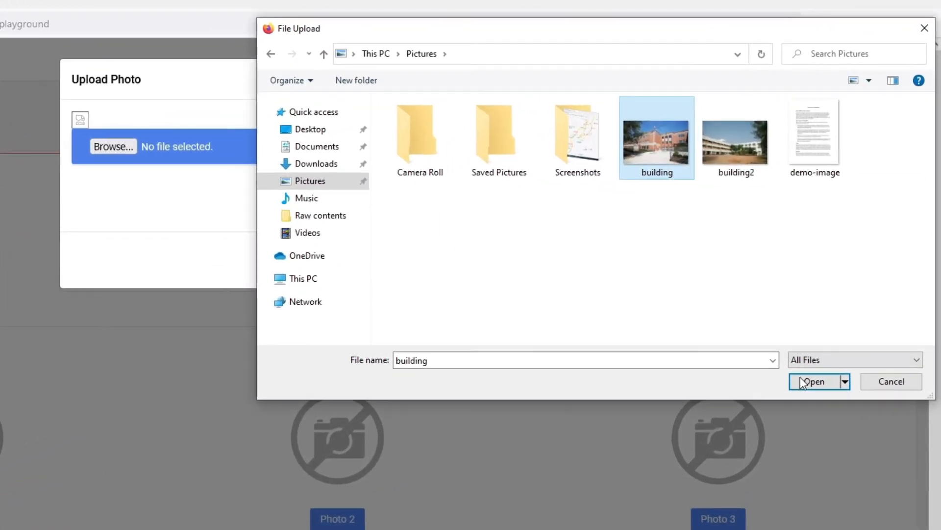
click(833, 332)
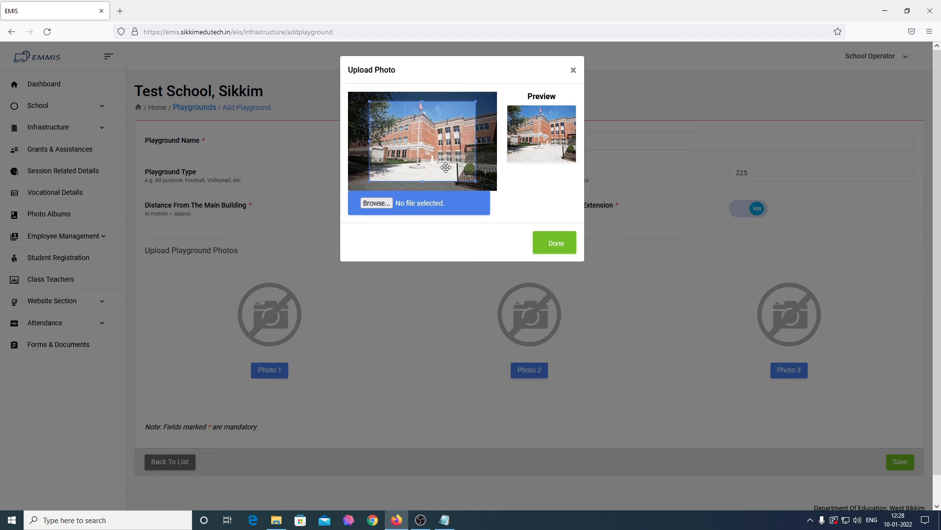
drag(445, 167, 445, 187)
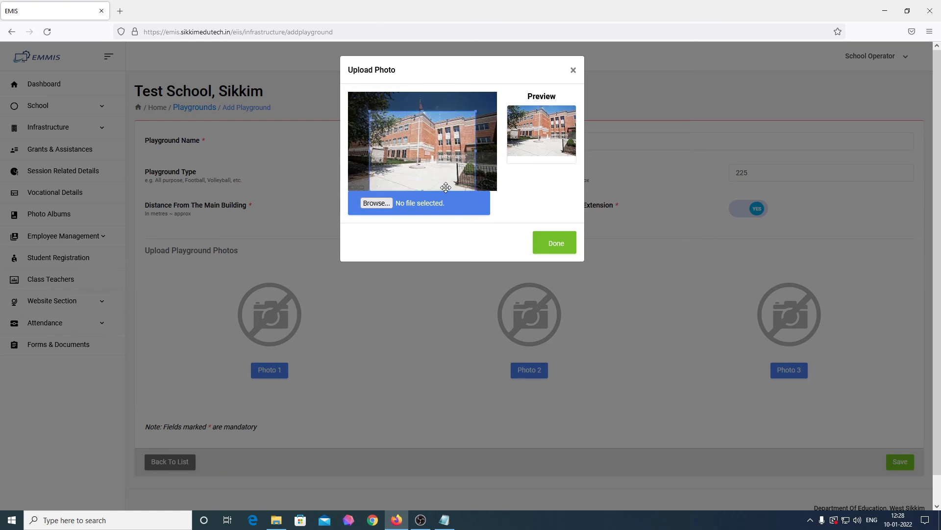
drag(474, 111, 467, 142)
click(558, 245)
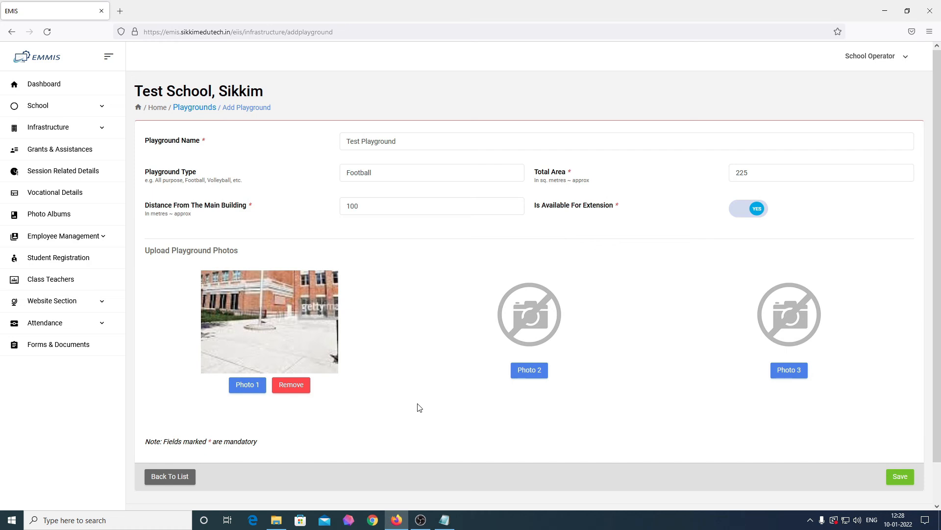
click(894, 483)
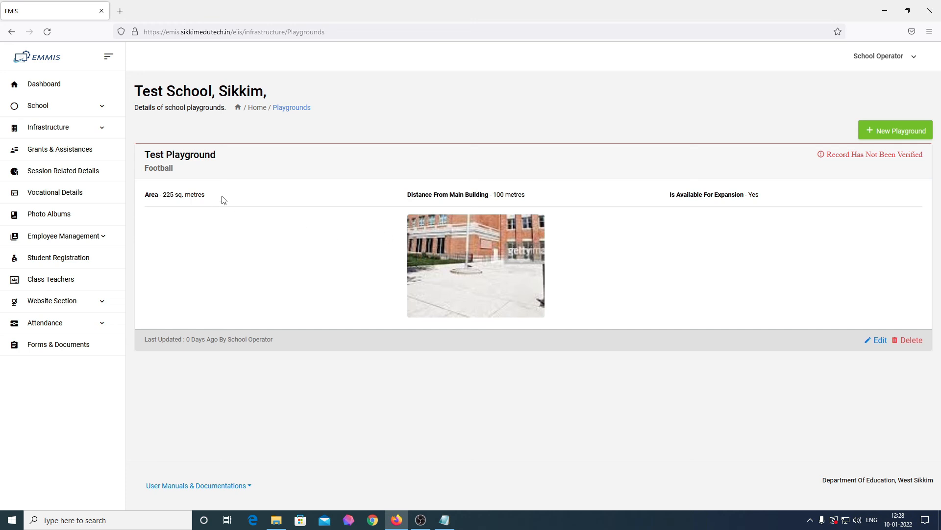
Check the saved 225 sq. metres and 100 metres values, then return to the dashboard's infrastructure sections
drag(211, 194, 143, 194)
drag(546, 198, 407, 198)
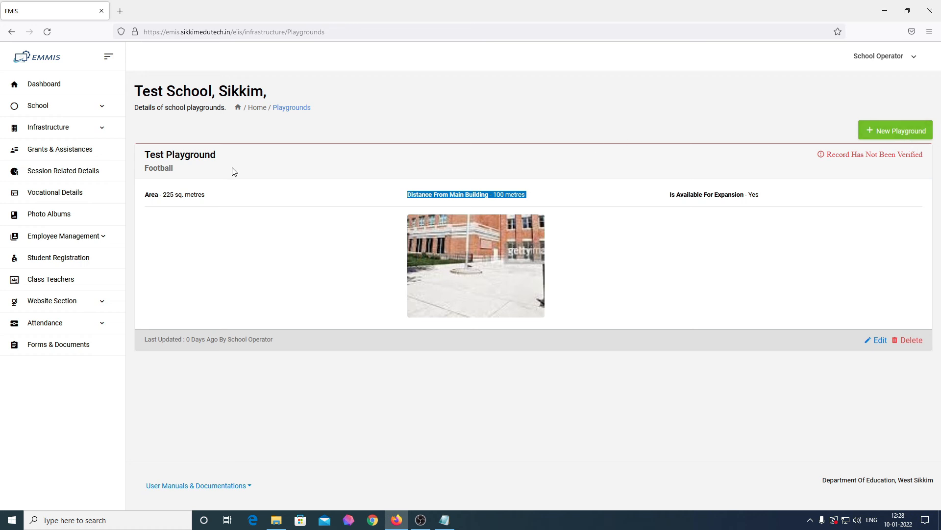
click(57, 93)
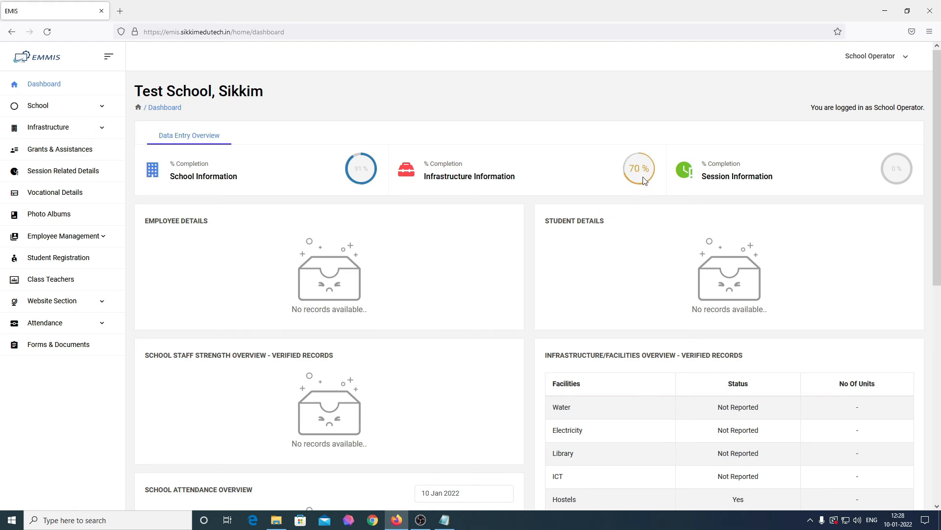
click(66, 127)
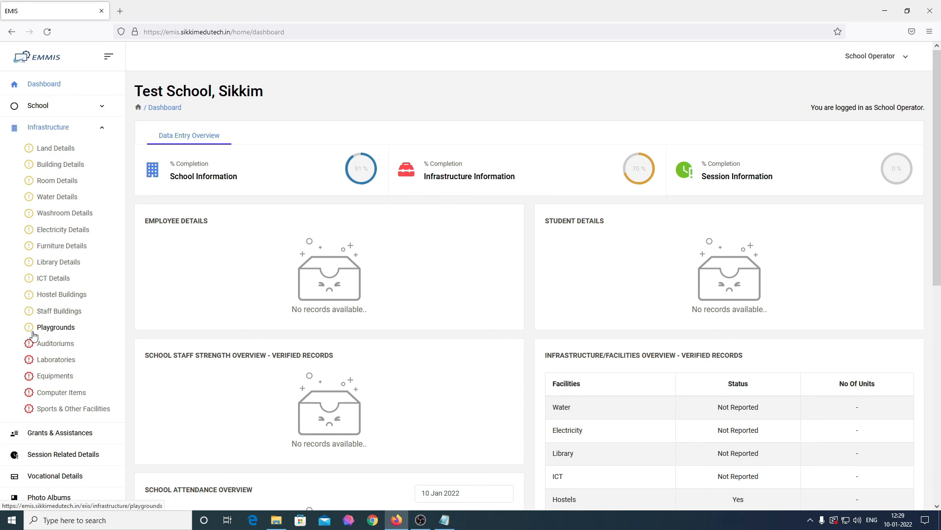
In Auditoriums, record that the school has an auditorium and start a new entry
click(62, 348)
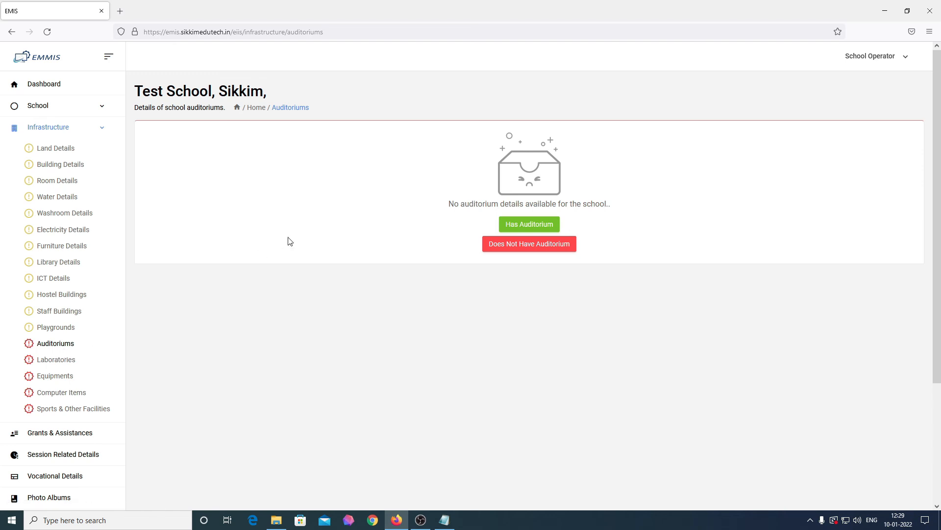
click(529, 225)
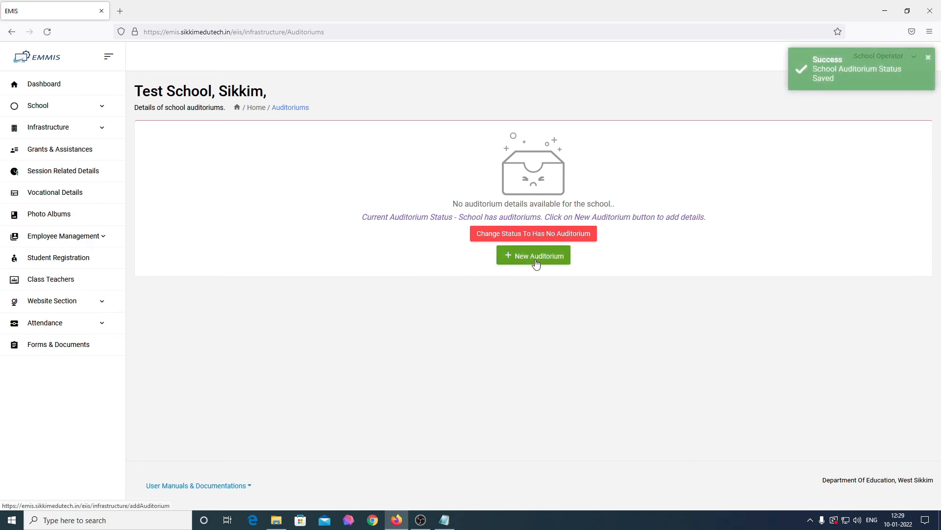
click(535, 260)
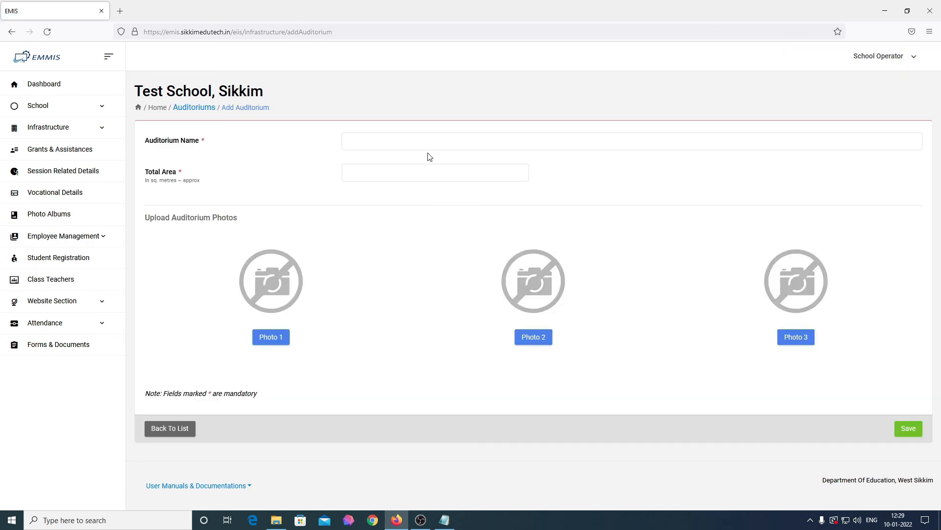
Name the auditorium 'School Auditorium' with a total area of 600 sq. metres
click(451, 142)
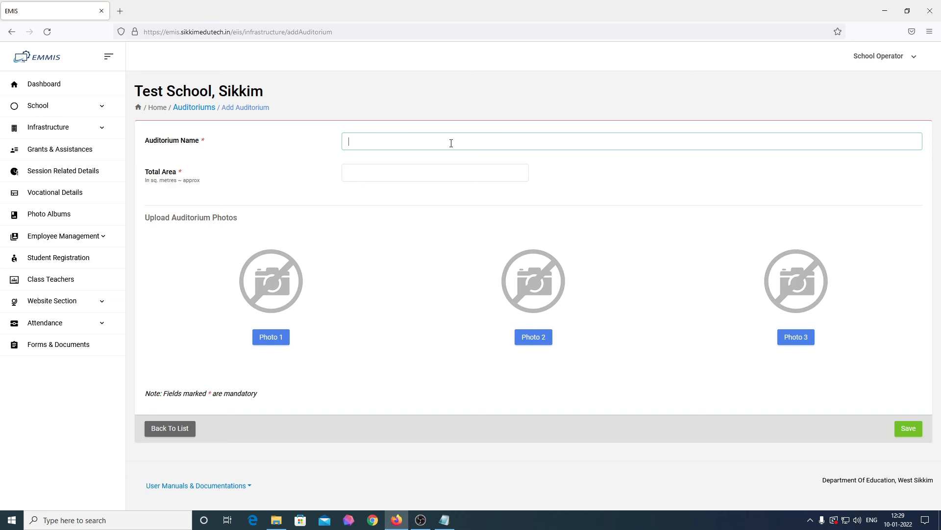
text(C)
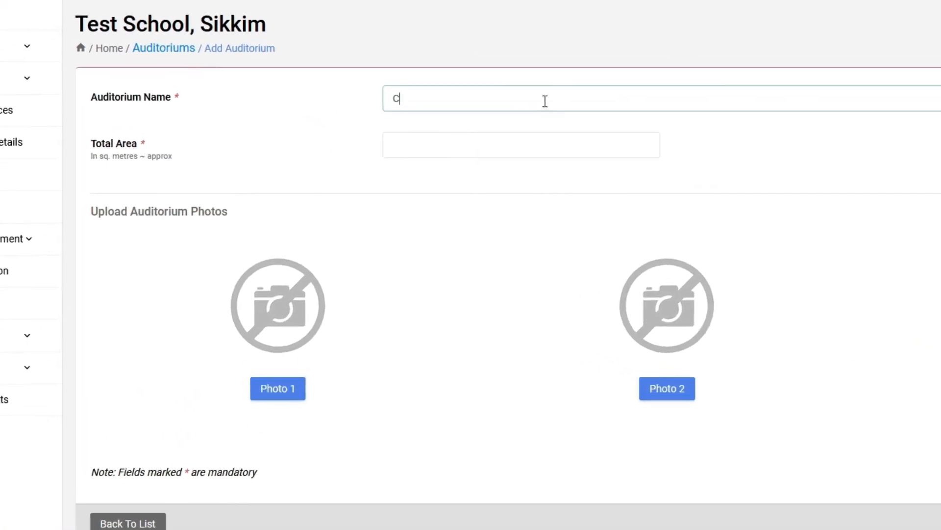
text(om)
key(BackSpace)
key(BackSpace)
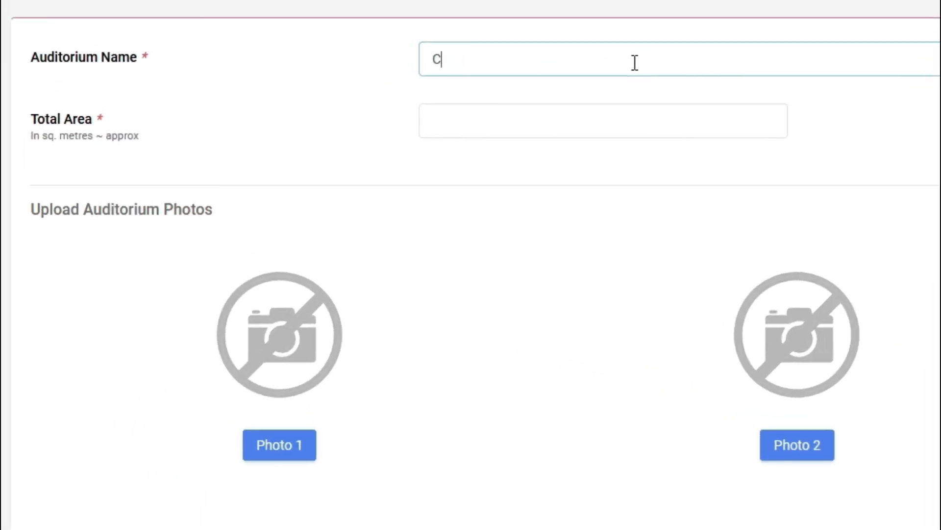
key(BackSpace)
text(School Audi)
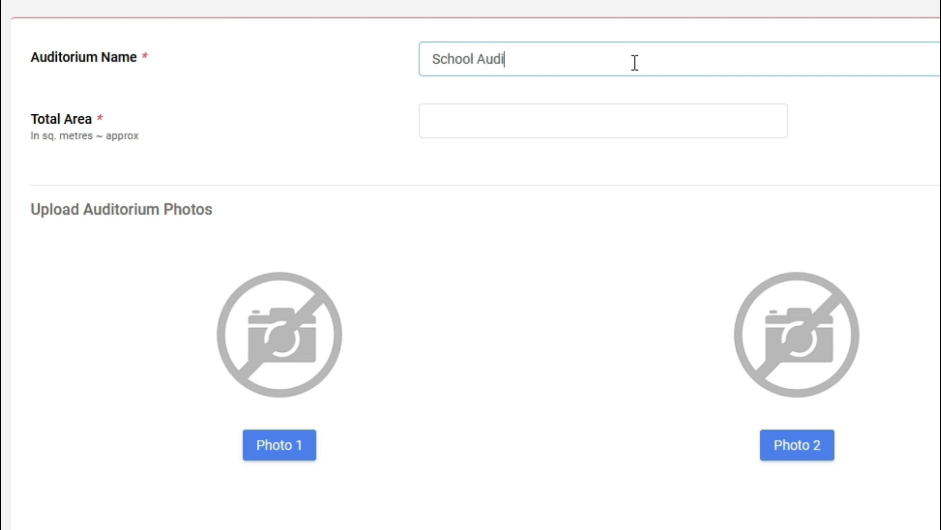
text(torium)
key(Tab)
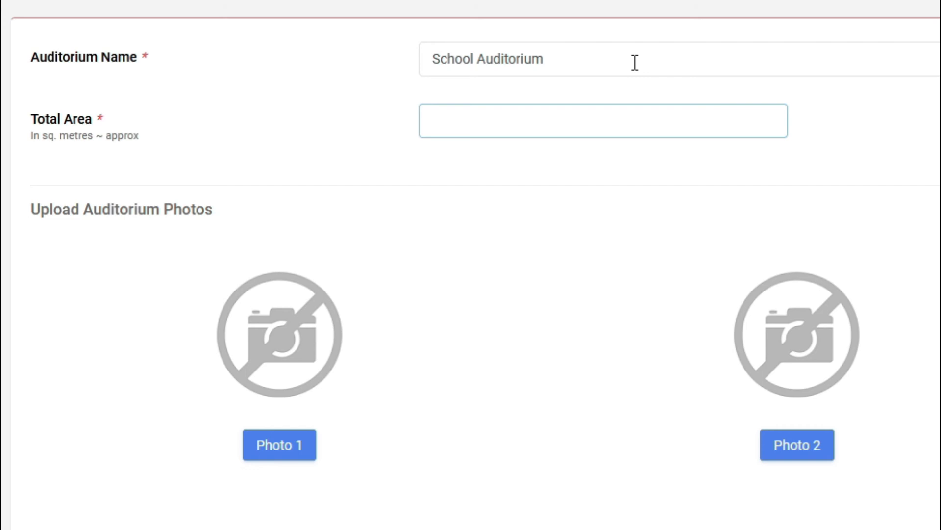
text(400)
key(BackSpace)
key(BackSpace)
key(BackSpace)
text(600)
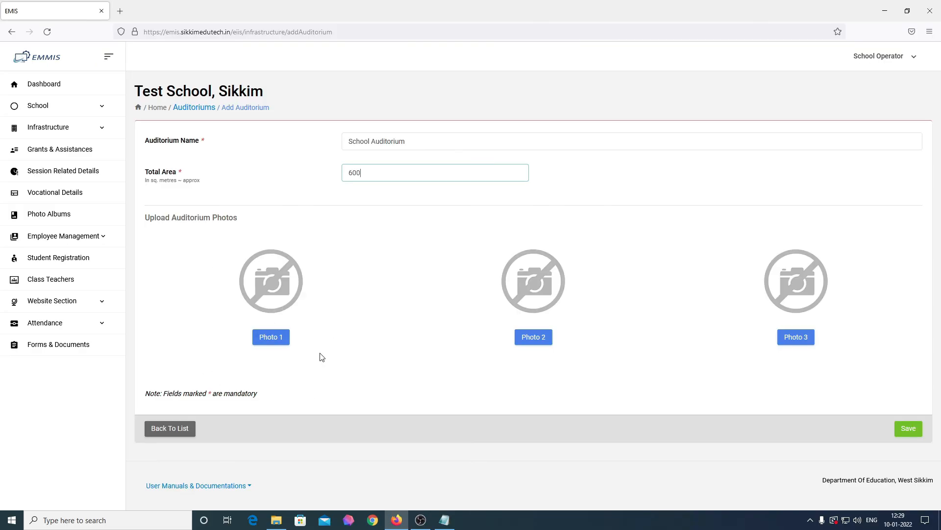
Attach the 'building' image as the first auditorium photo and save School Auditorium
click(282, 338)
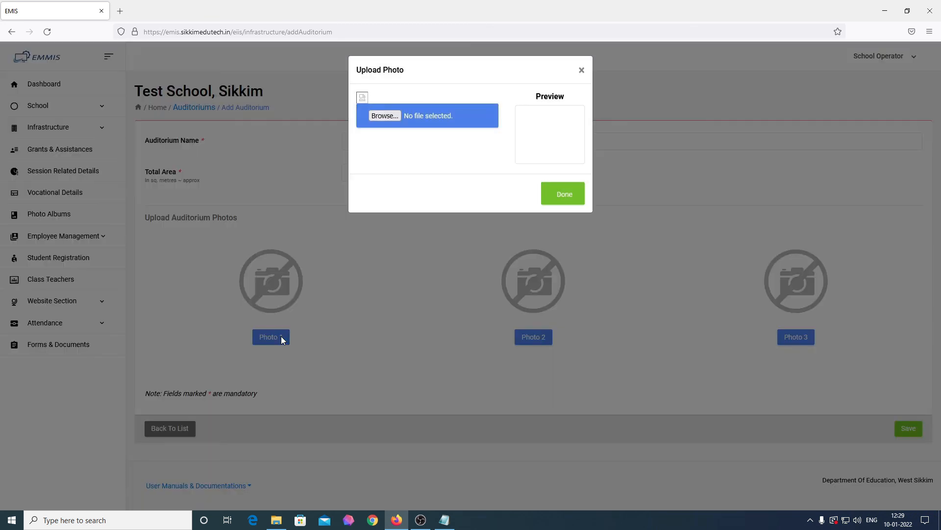
click(389, 115)
click(890, 262)
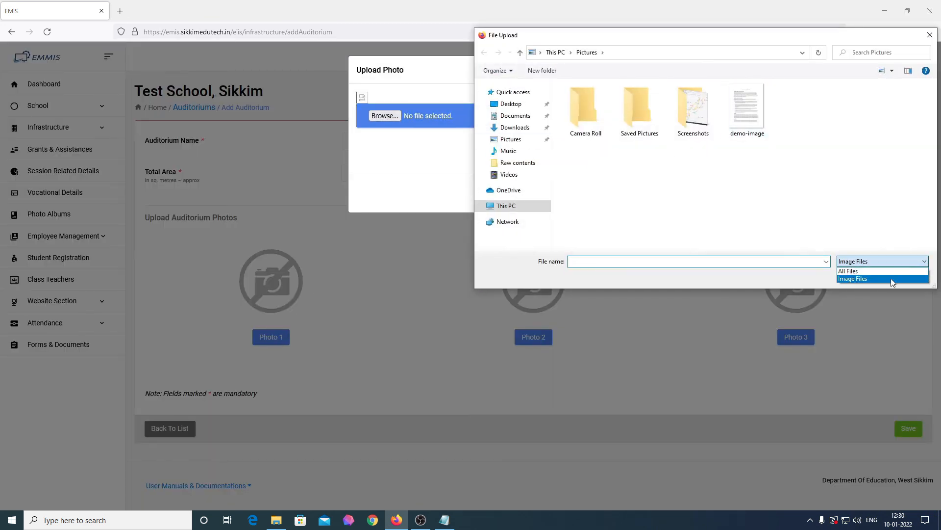
click(872, 272)
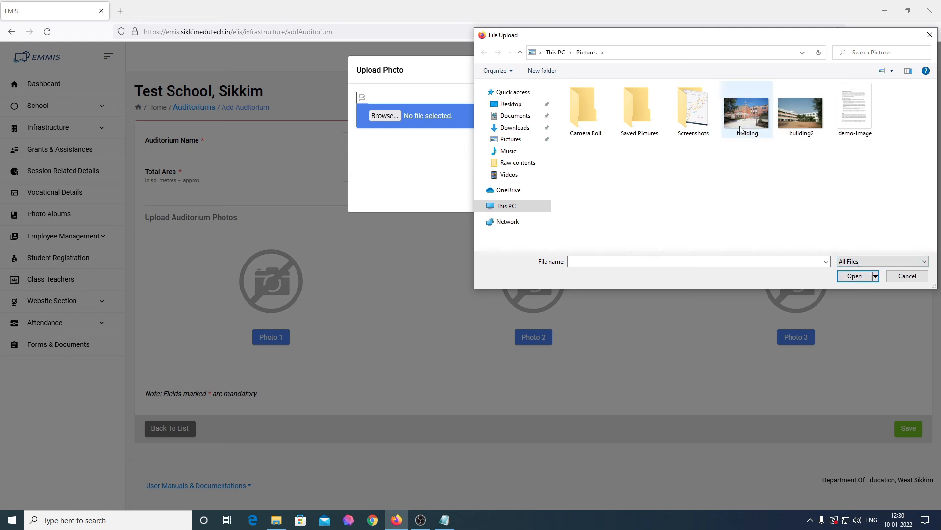
click(758, 120)
click(857, 277)
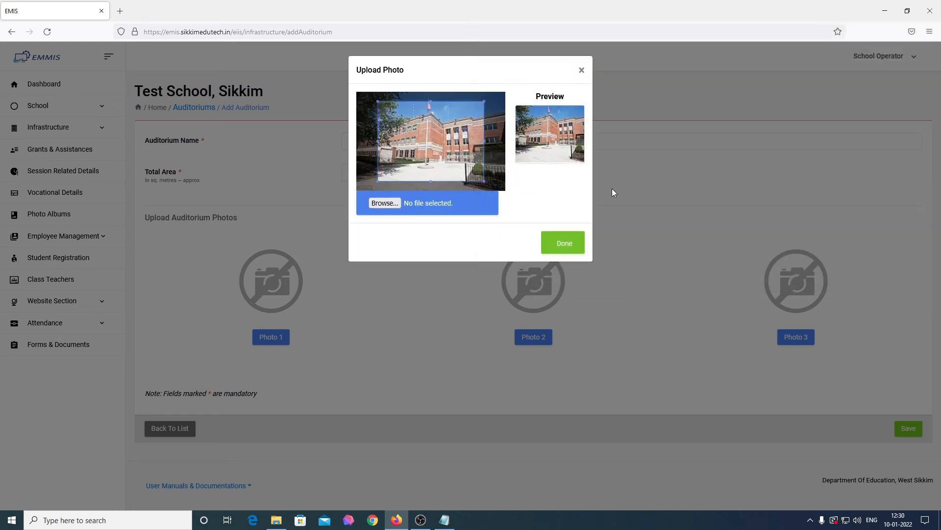
click(569, 242)
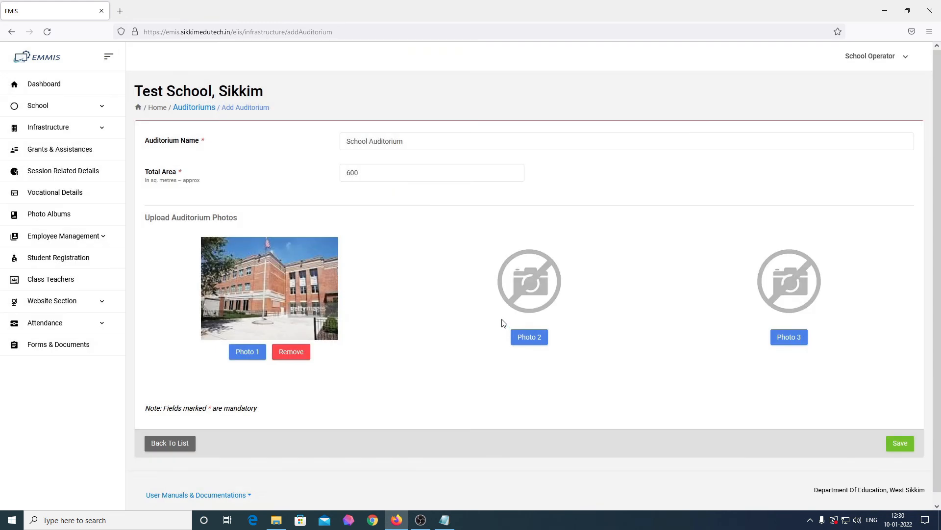
click(900, 444)
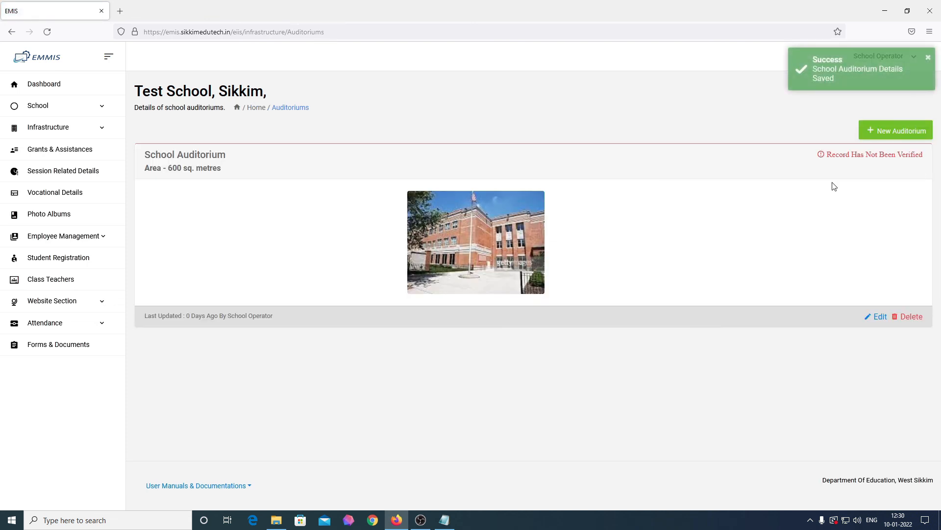
Under Infrastructure > Laboratories, mark Has Lab and start a new lab entry
click(58, 128)
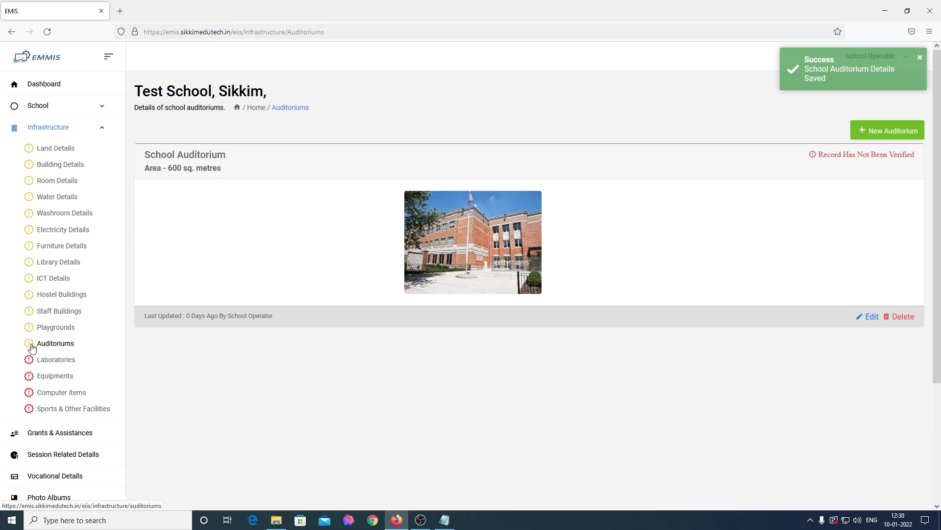
click(52, 365)
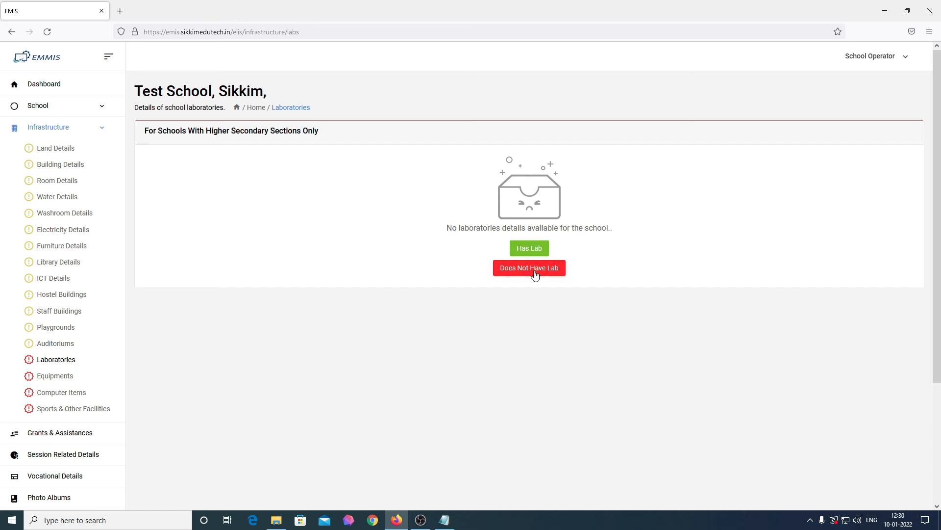
click(534, 248)
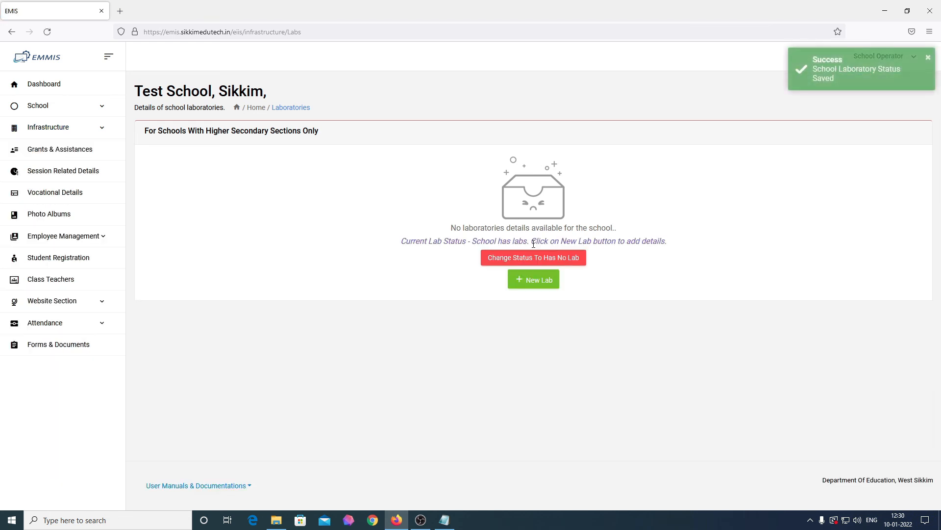
click(534, 279)
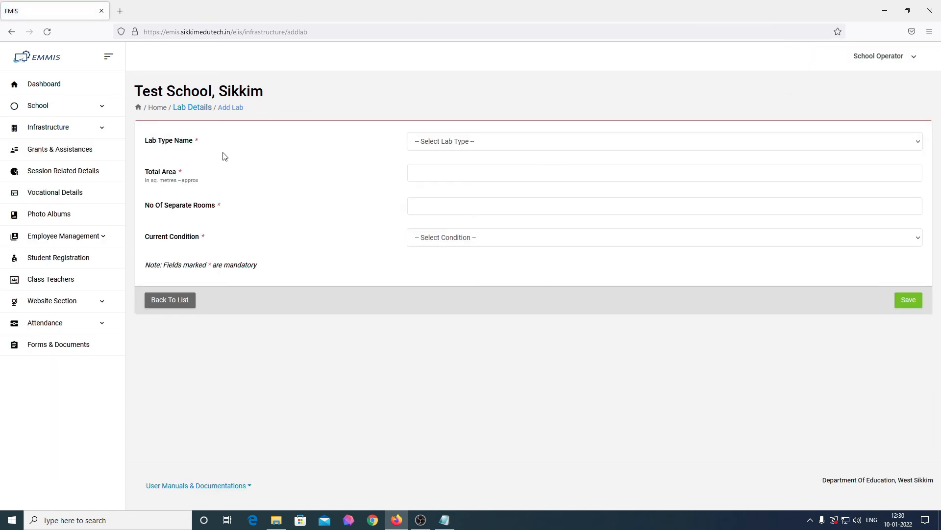
Save a Physics lab with 100 sq. metres area, 0 separate rooms, partially equipped
click(487, 147)
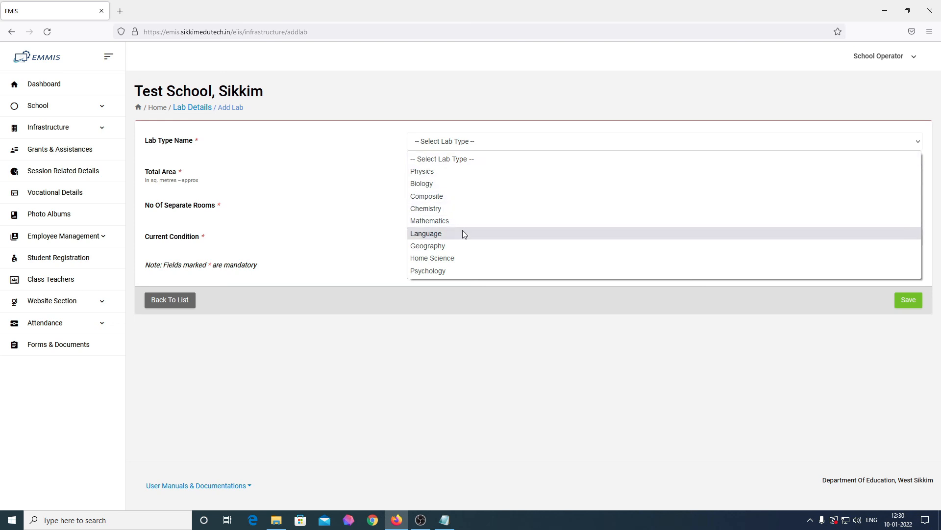
click(441, 174)
click(440, 171)
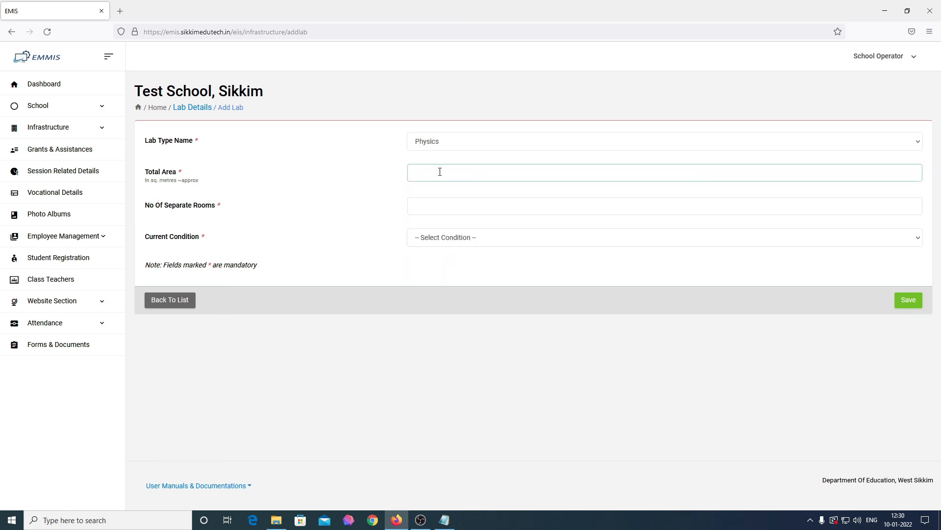
text(100)
click(440, 208)
text(0)
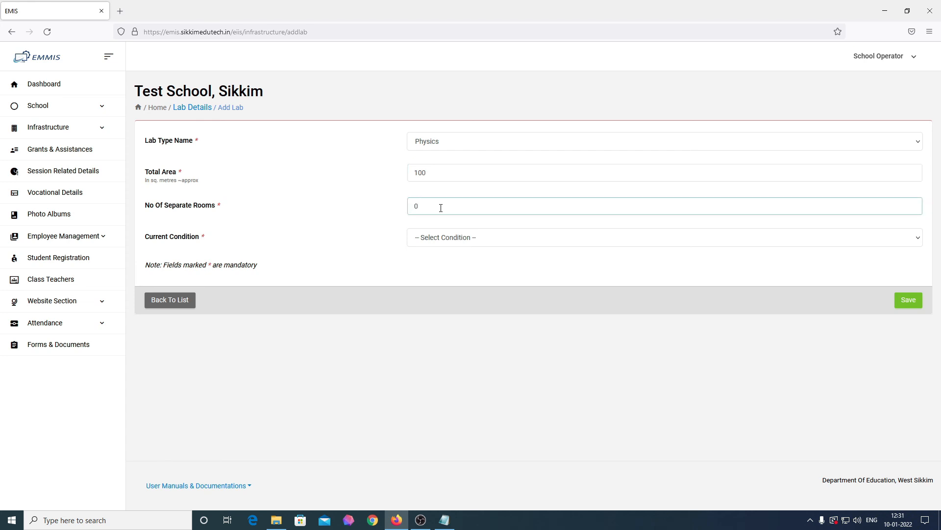
click(455, 239)
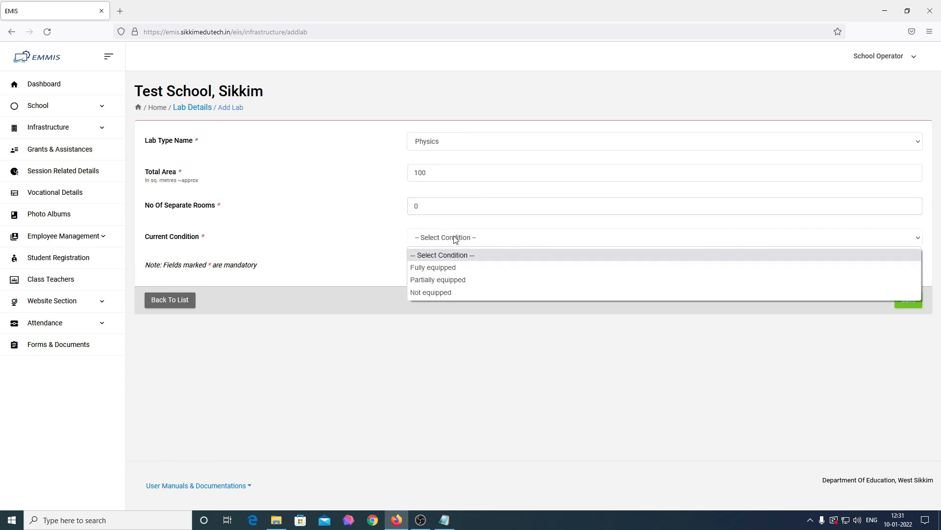
click(453, 279)
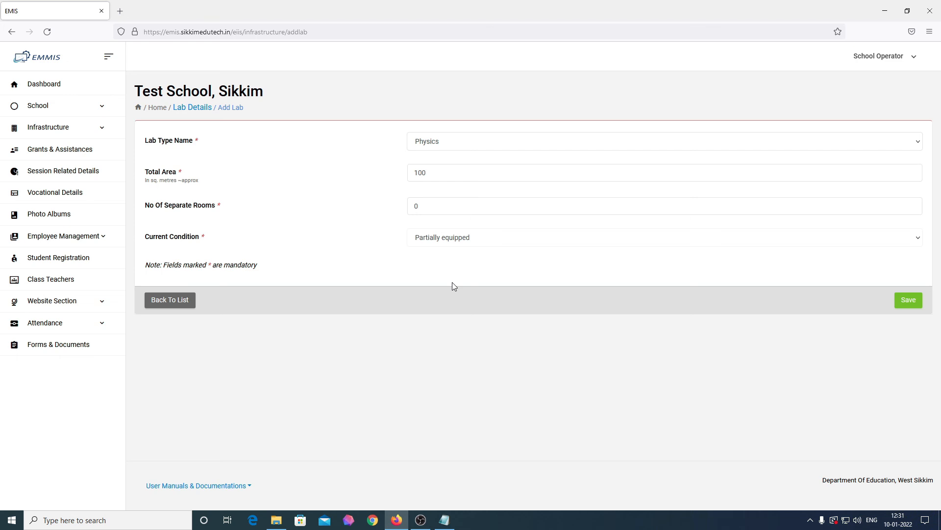
click(908, 301)
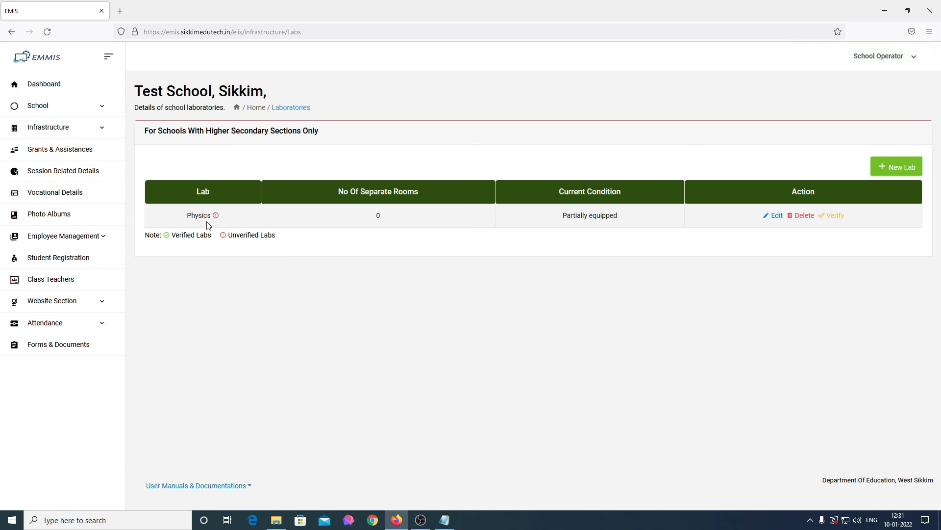
On the Equipments page, record that the school has equipment and start a new item
mouse_move(215, 216)
double_click(194, 217)
click(224, 221)
drag(232, 235, 281, 252)
click(282, 252)
click(71, 128)
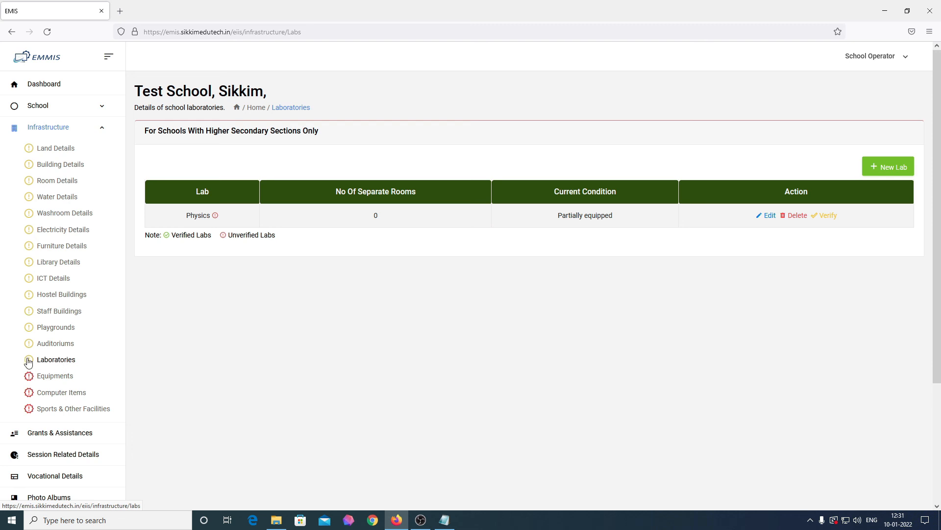
click(47, 378)
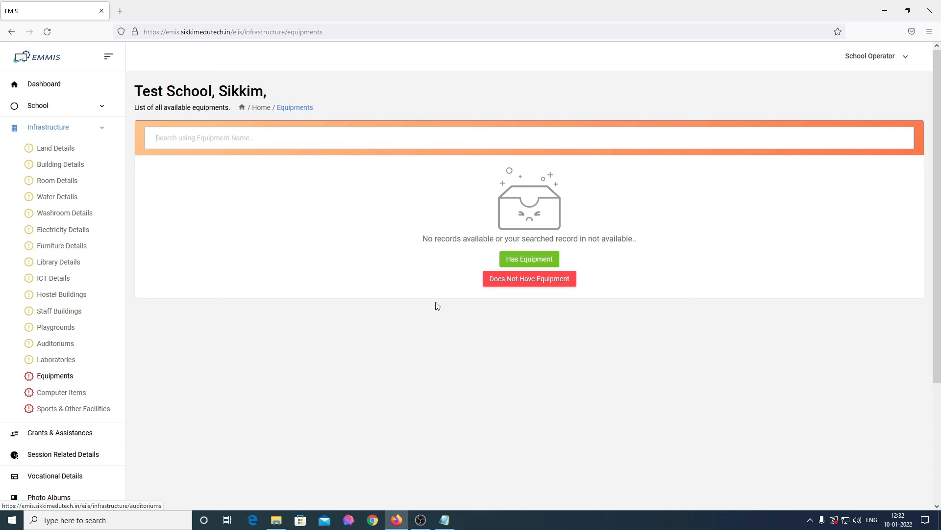
click(522, 261)
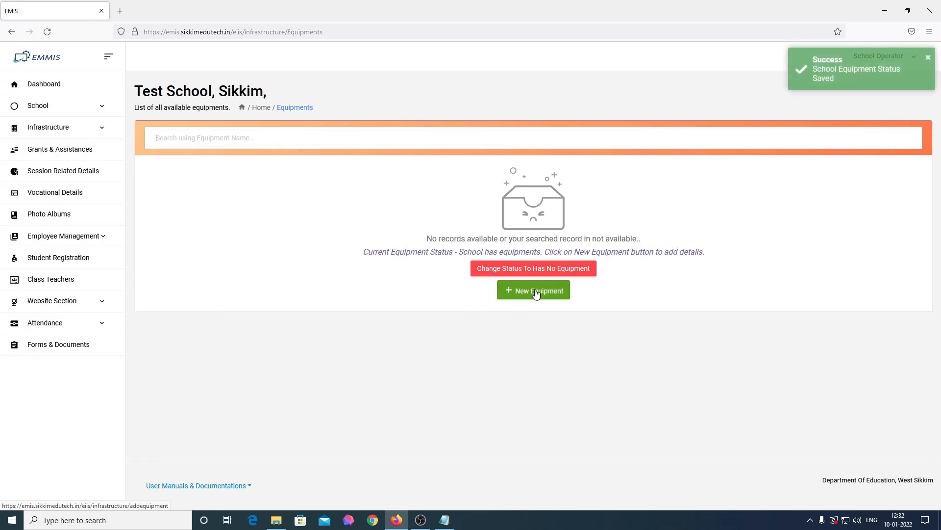
click(536, 292)
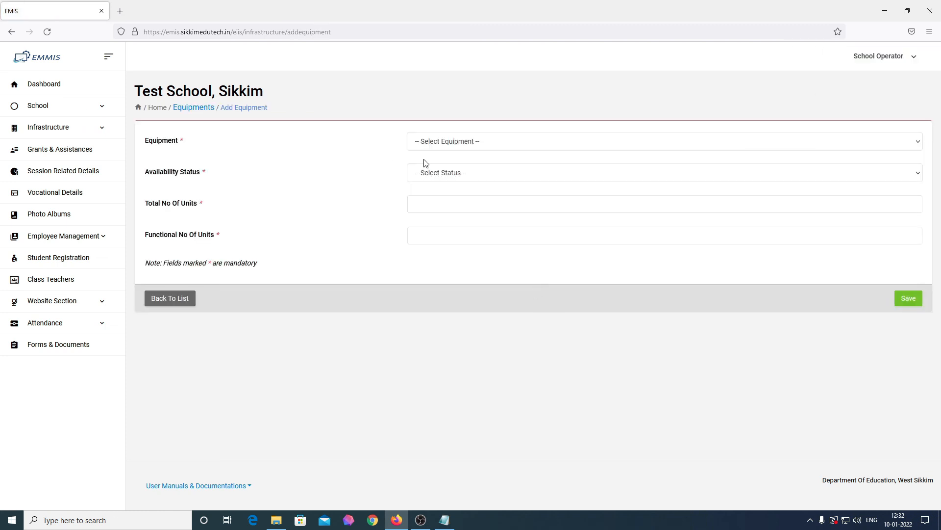
Save a Science Kit, available Yes, with 2 total and 2 functional units
click(477, 145)
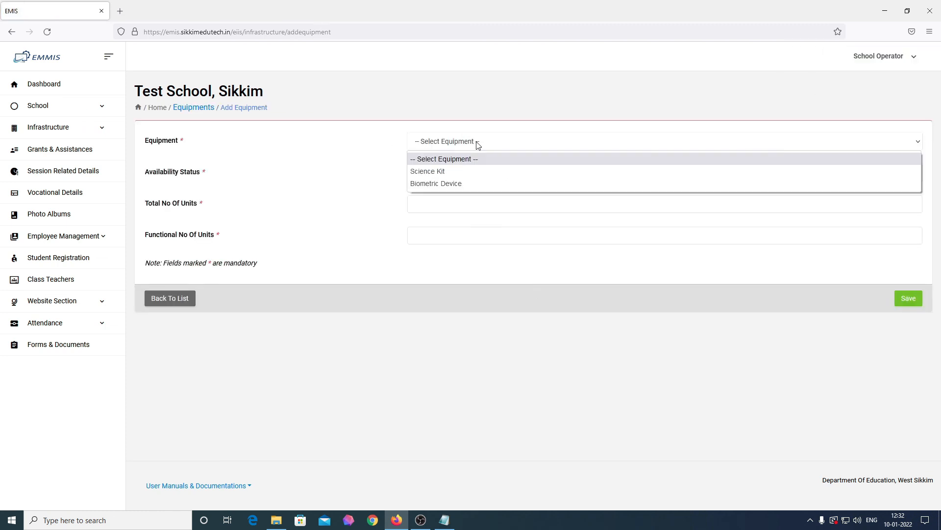
click(475, 171)
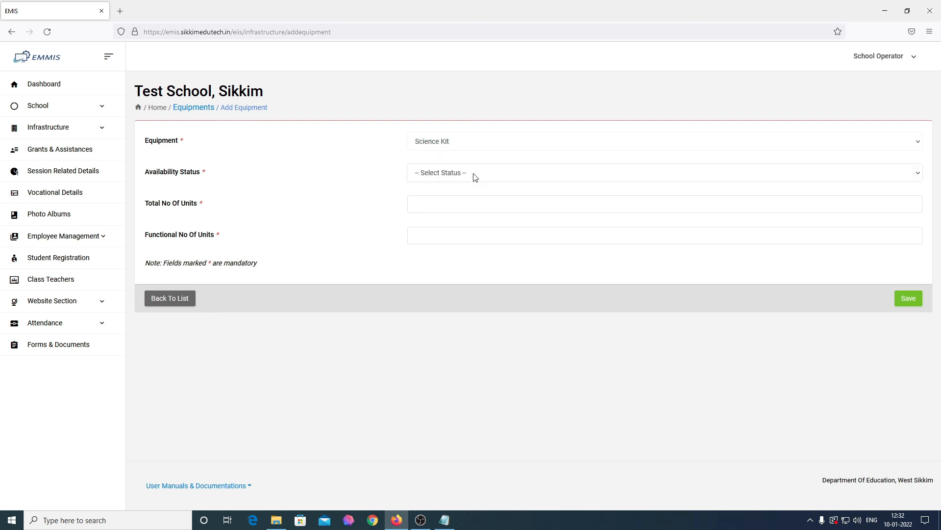
click(546, 179)
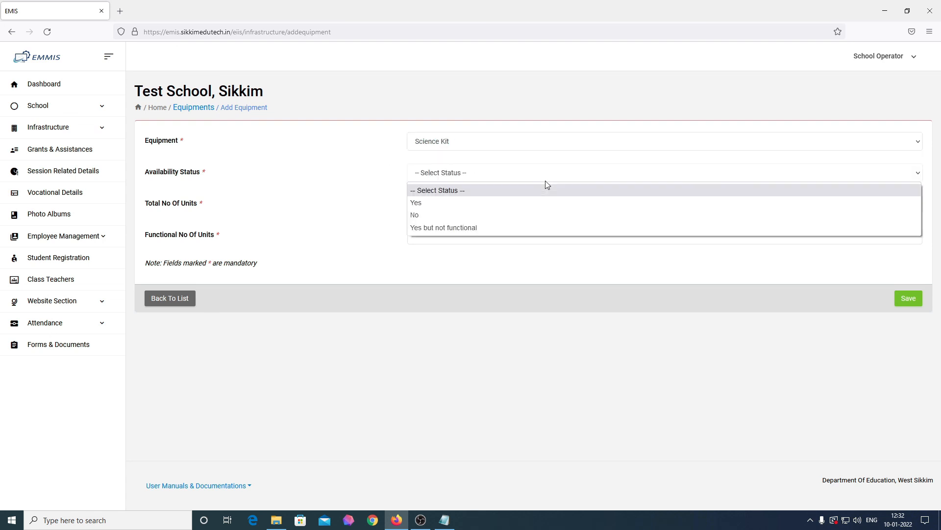
click(534, 202)
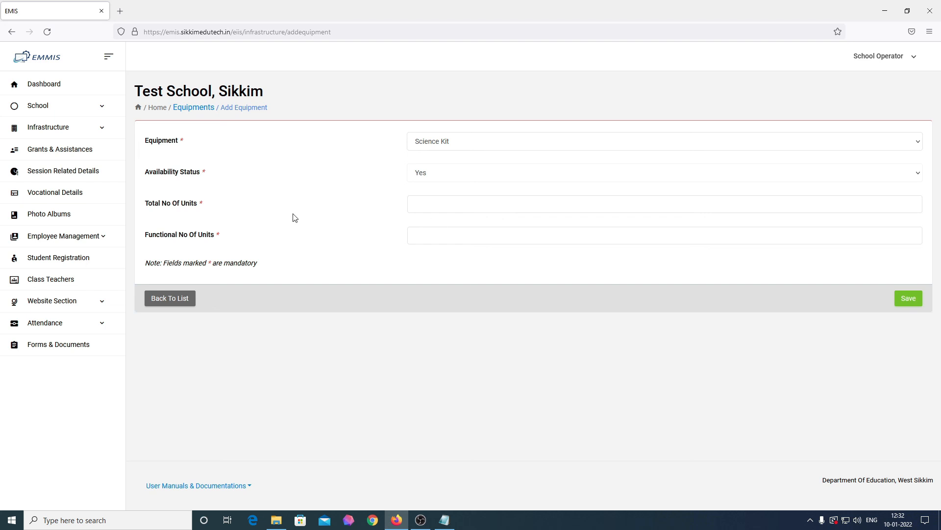
click(517, 209)
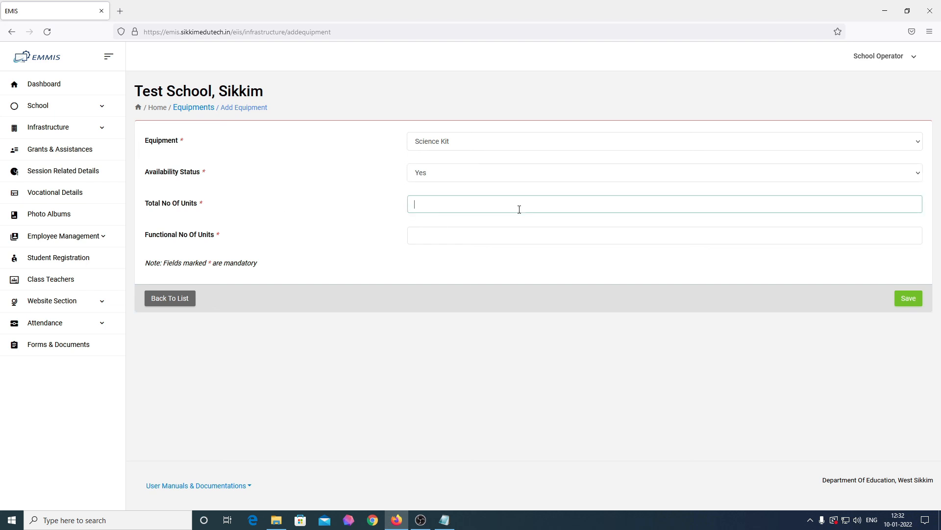
text(22)
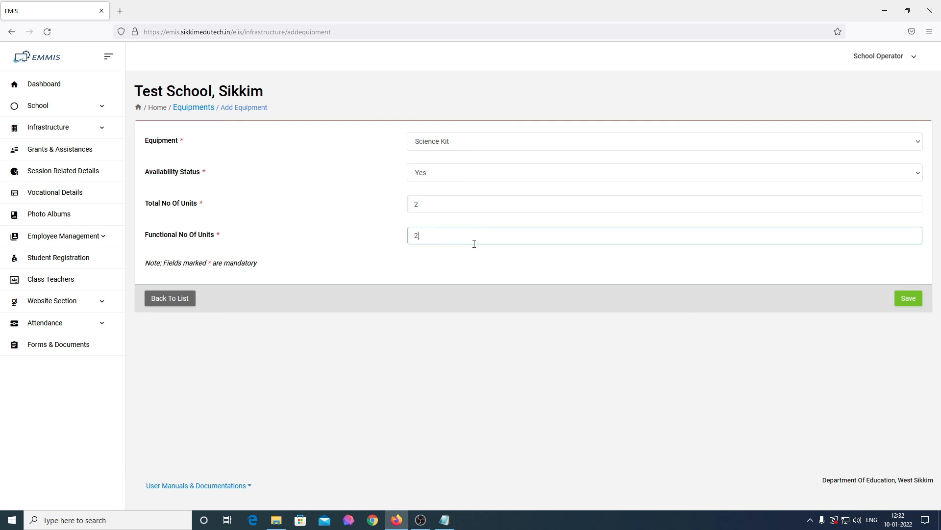
click(915, 299)
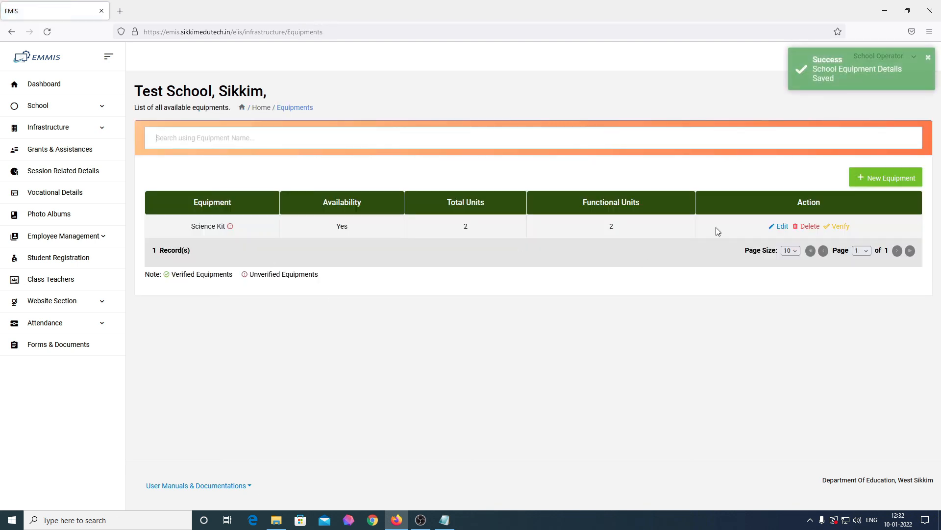
Add and save a Biometric Device, available Yes, with 4 total and 3 functional units
click(888, 181)
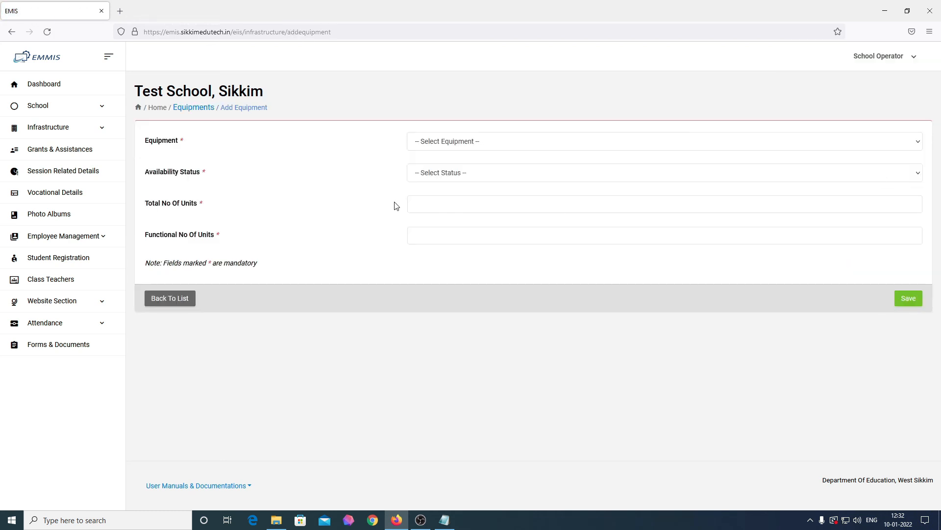
click(479, 147)
click(473, 182)
click(468, 174)
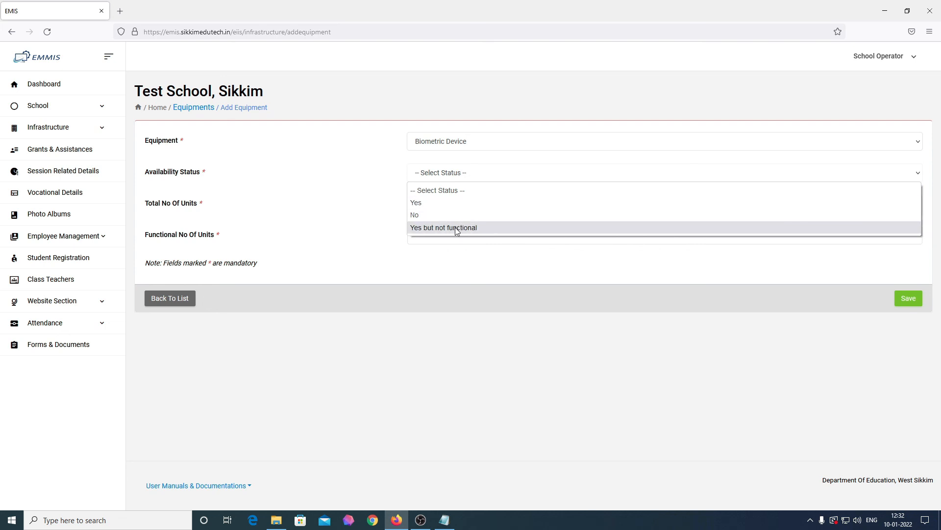
click(452, 205)
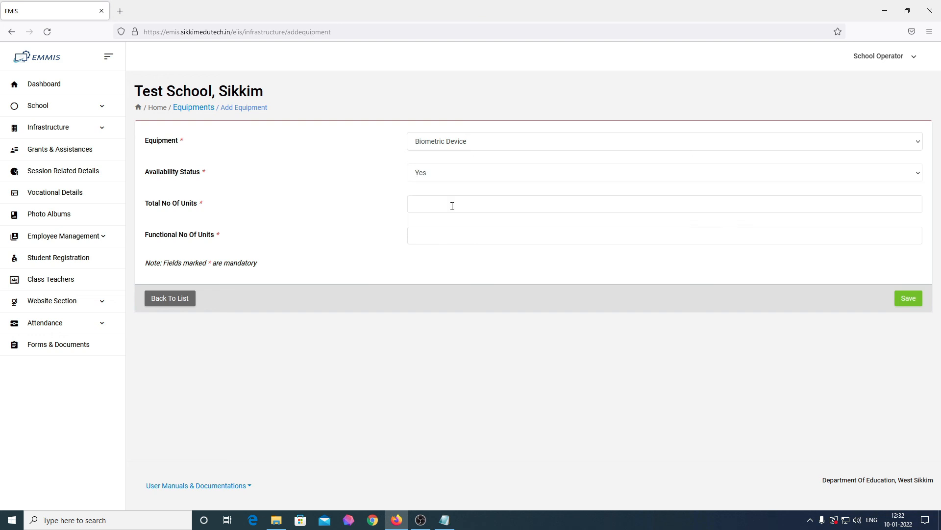
click(452, 206)
text(4)
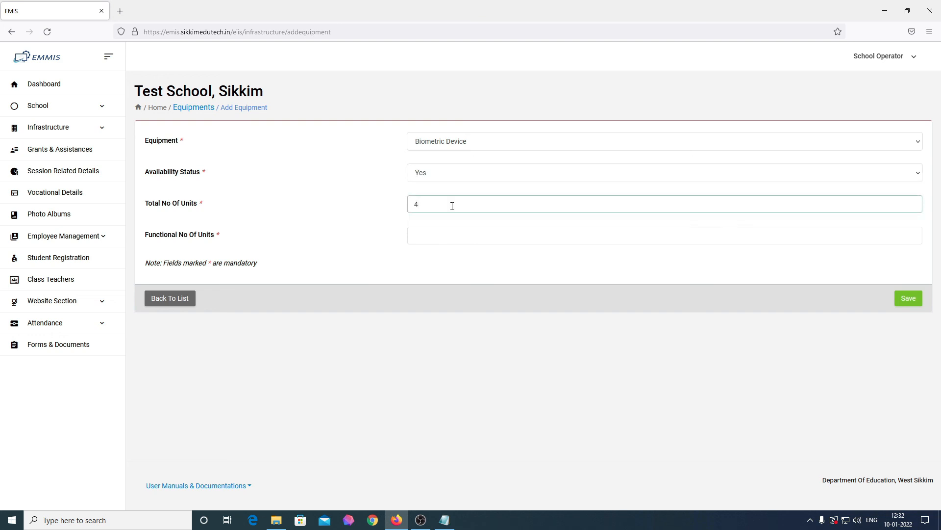
click(451, 241)
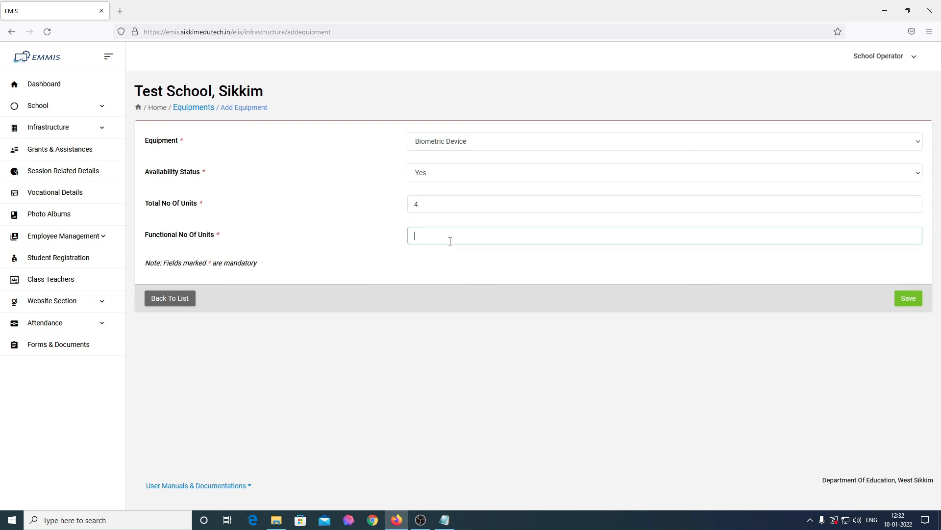
text(3)
click(908, 305)
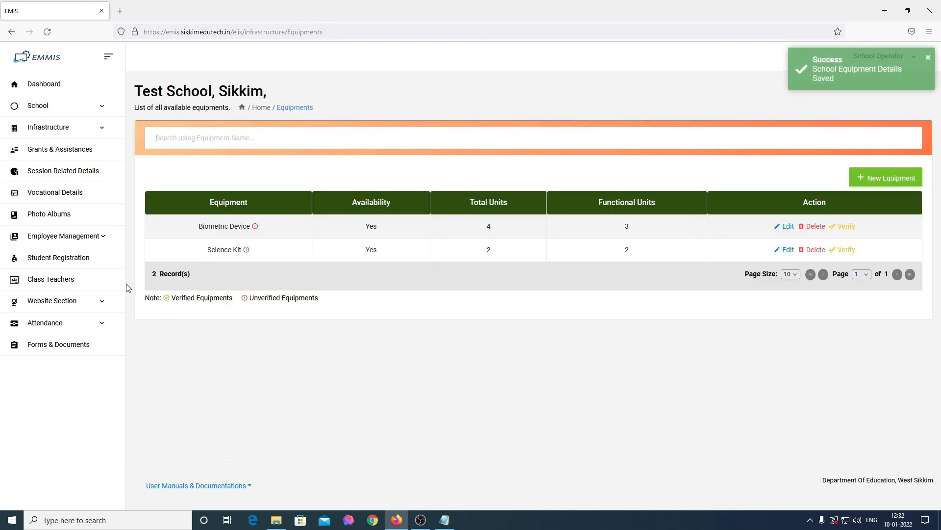
Review the Science Kit and Biometric Device entries, then expand the Infrastructure sections
drag(263, 251, 200, 256)
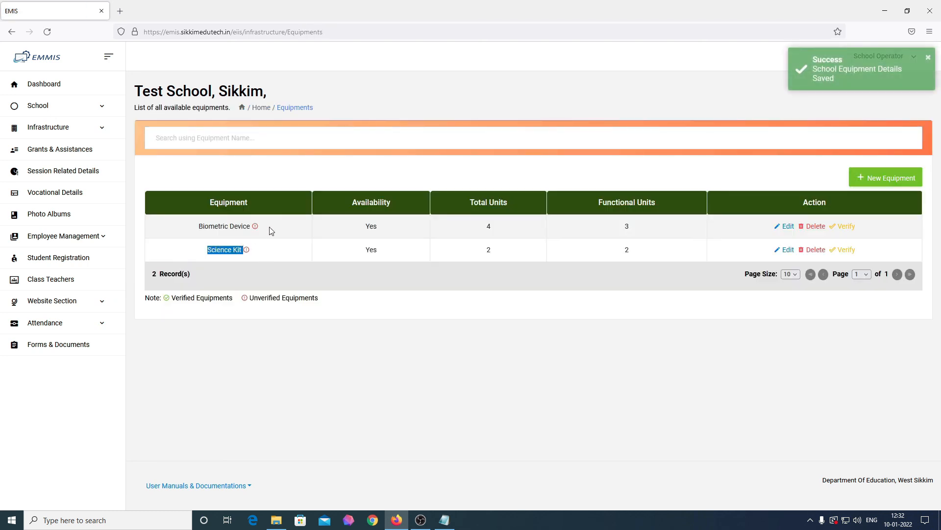
drag(268, 230, 199, 229)
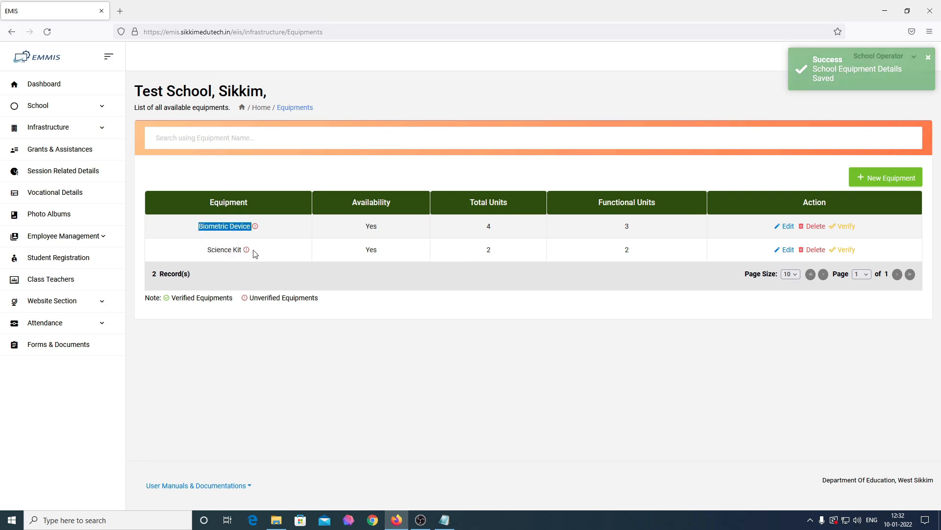
drag(262, 251, 203, 253)
click(274, 311)
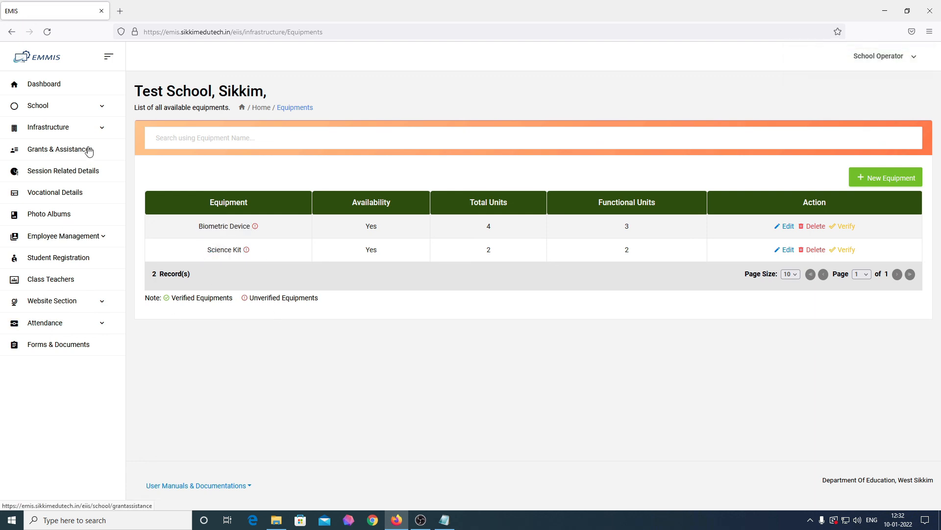
click(91, 130)
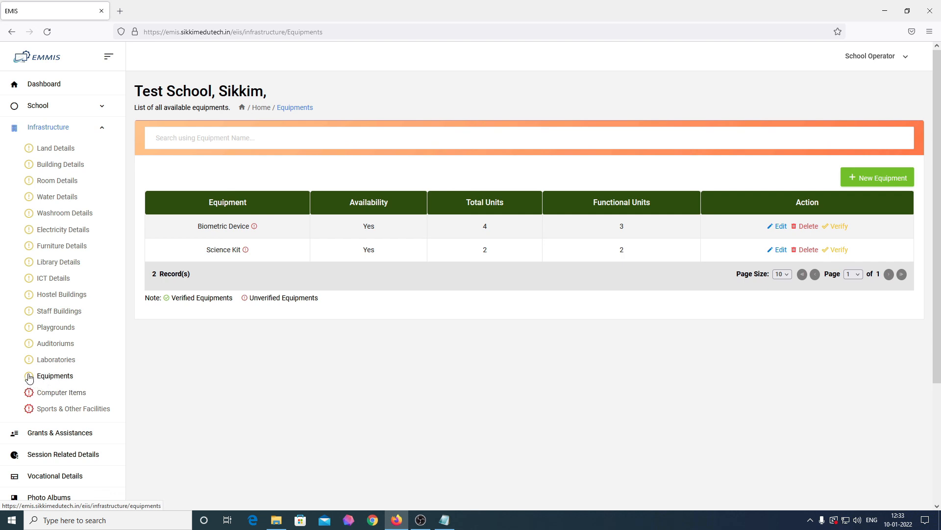
On the Computer Items page, record that the school has computer items and start a new one
click(44, 394)
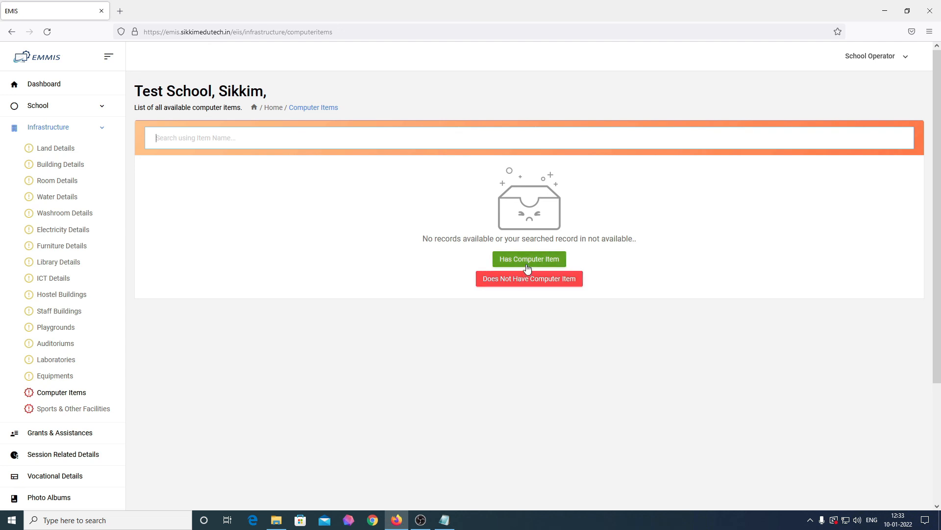
click(527, 266)
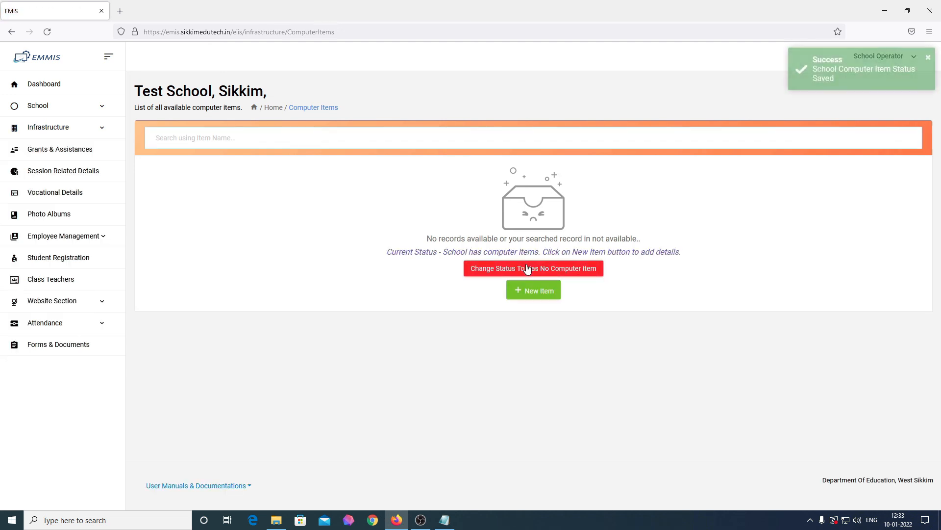
click(534, 288)
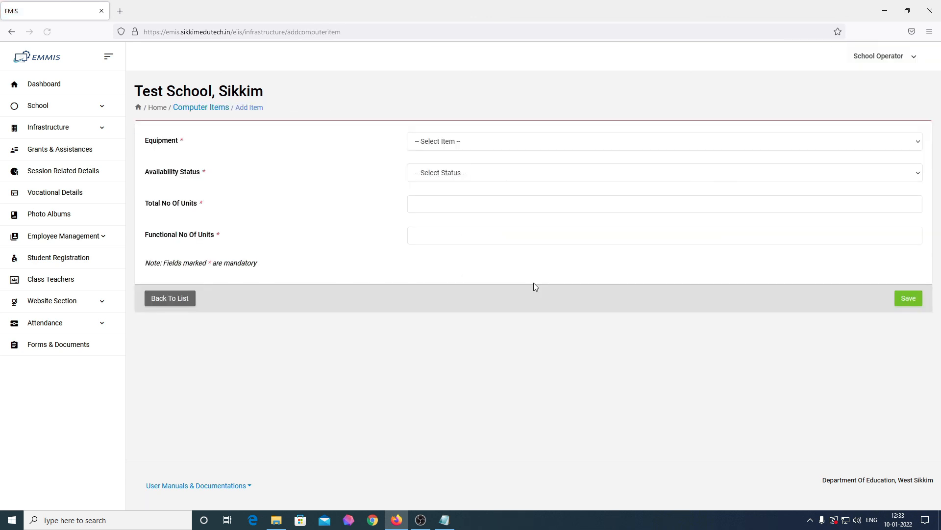
Save a Desktop item, available Yes, with 15 total and 14 functional units
click(472, 146)
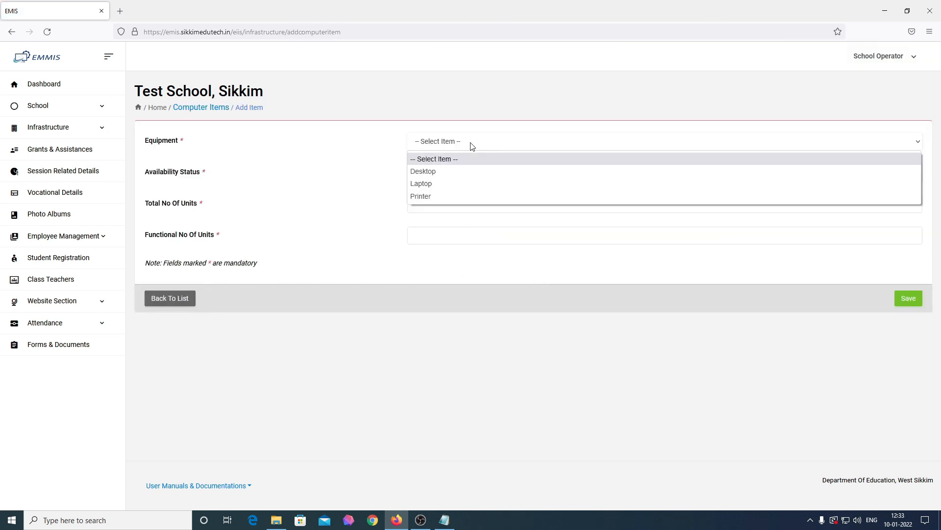
click(469, 171)
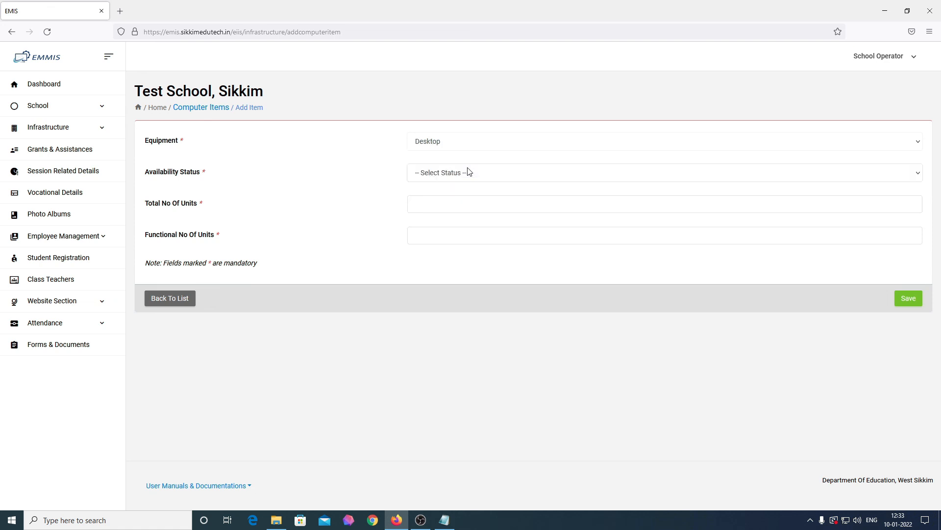
click(468, 171)
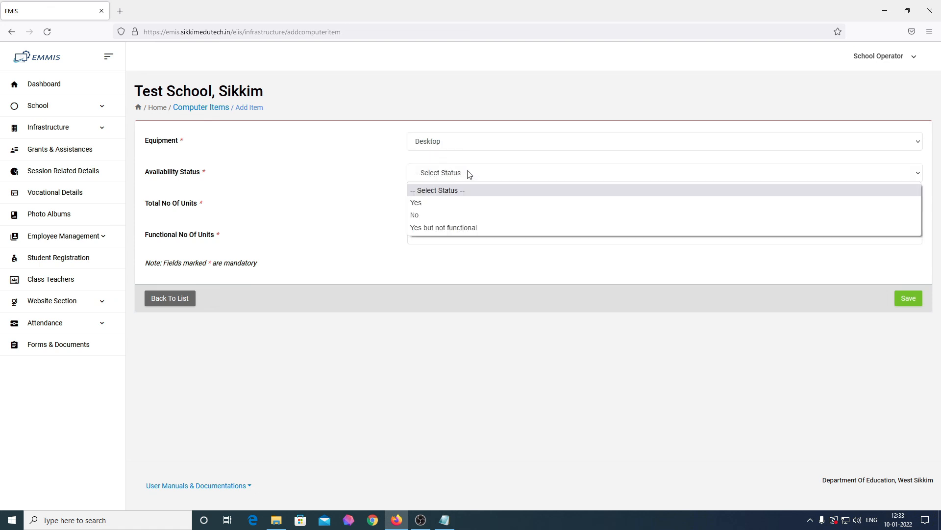
click(466, 202)
click(459, 198)
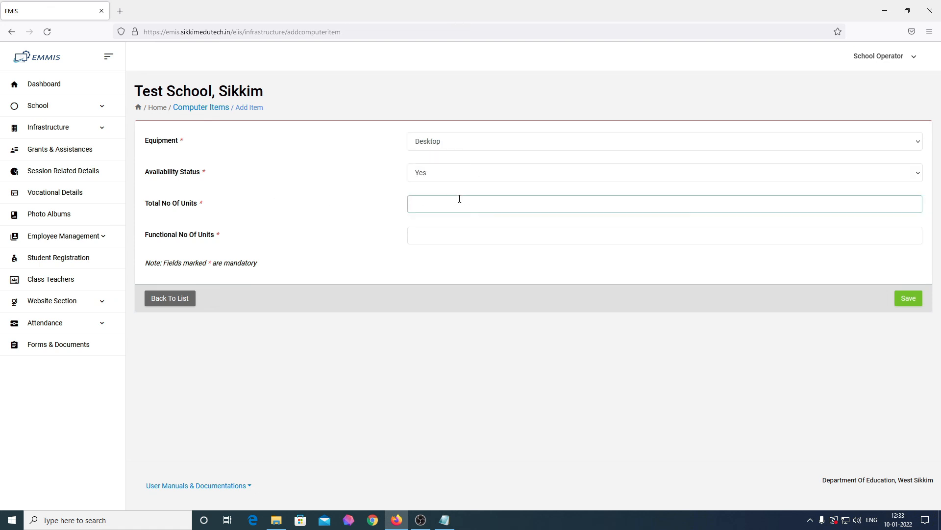
text(15)
click(467, 241)
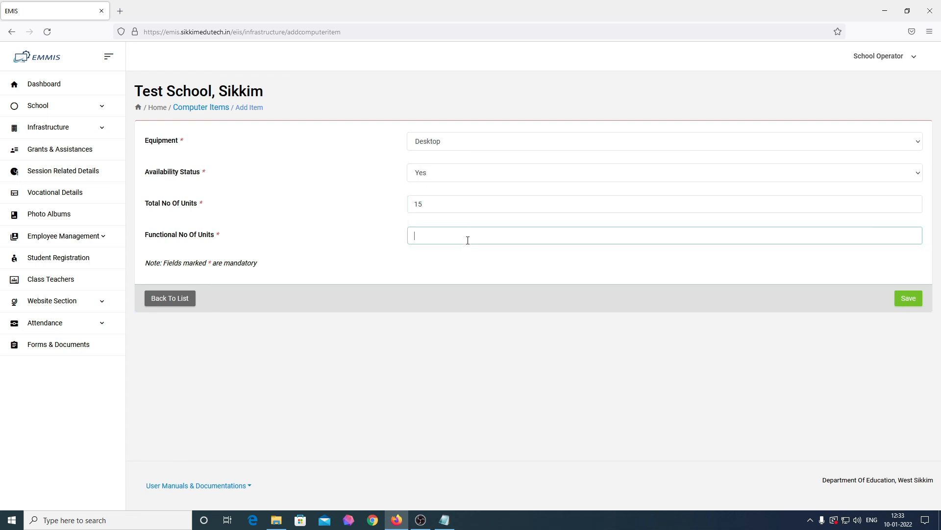
text(14)
click(149, 298)
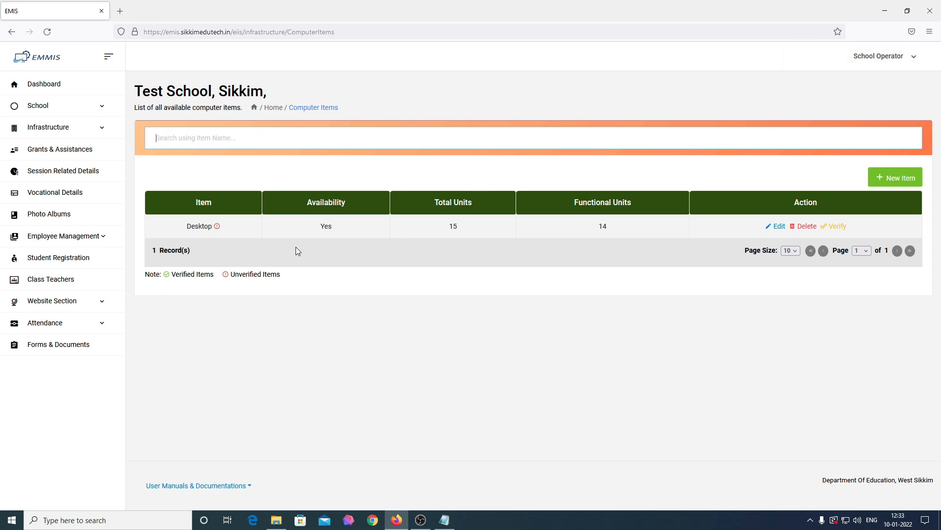
Expand the infrastructure sections and go to the Sports & Other Facilities page
click(76, 108)
click(77, 128)
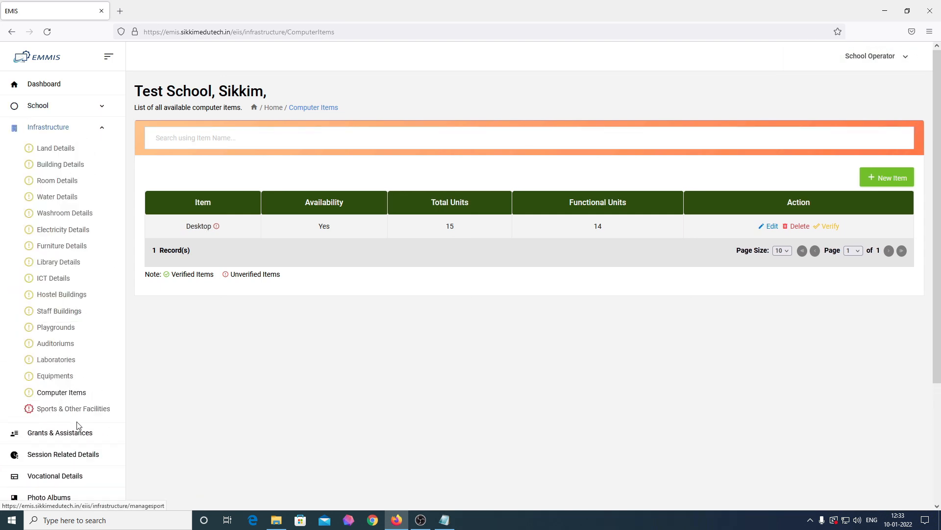
click(50, 412)
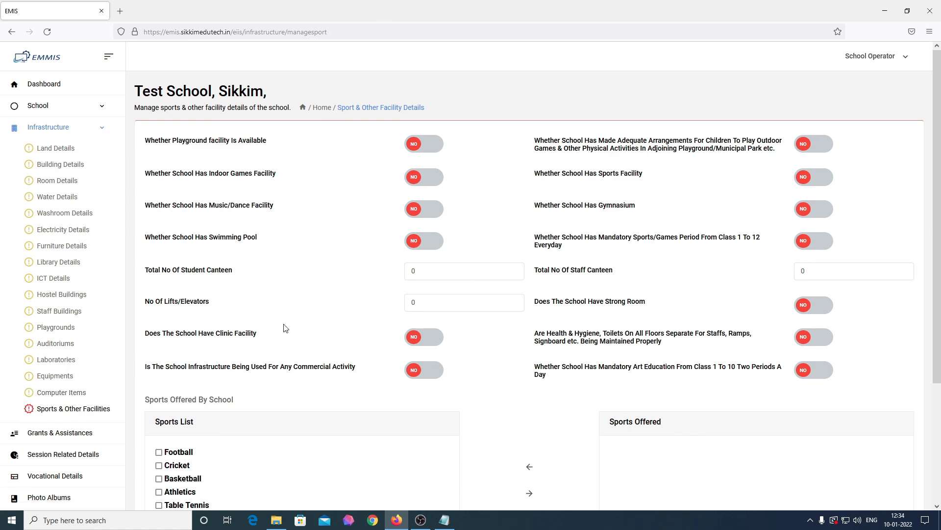
scroll(285, 327, down, 3)
scroll(285, 328, up, 3)
Set Playground, Adequate Arrangements, Indoor Games, Sports Facility and Music/Dance to Yes
click(436, 148)
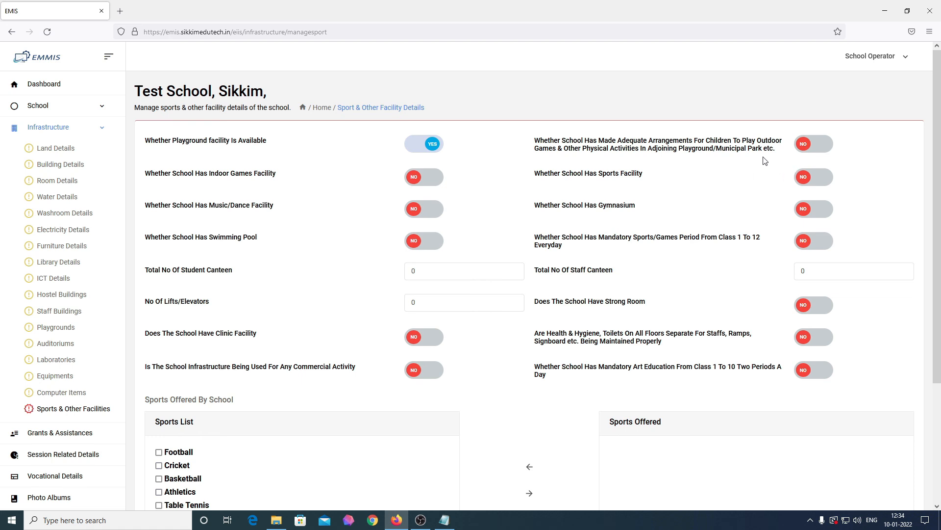
click(822, 148)
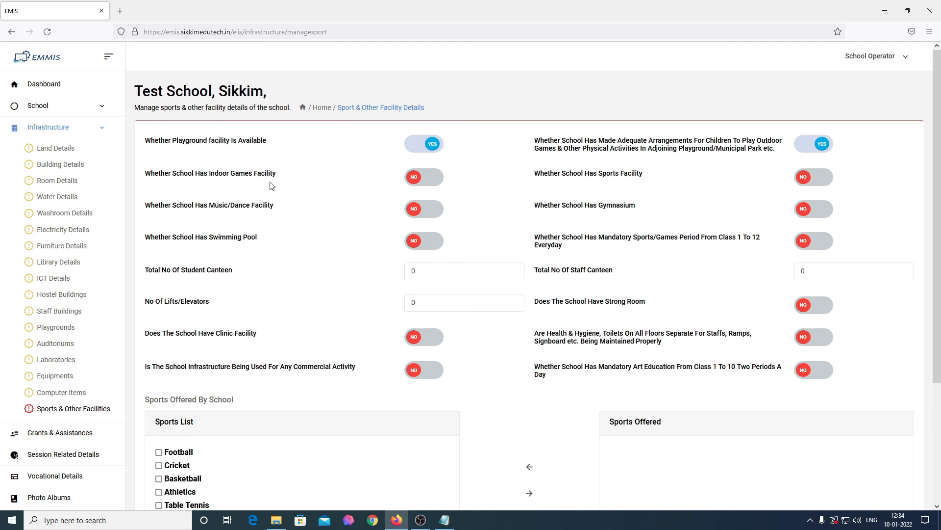
click(422, 182)
click(816, 178)
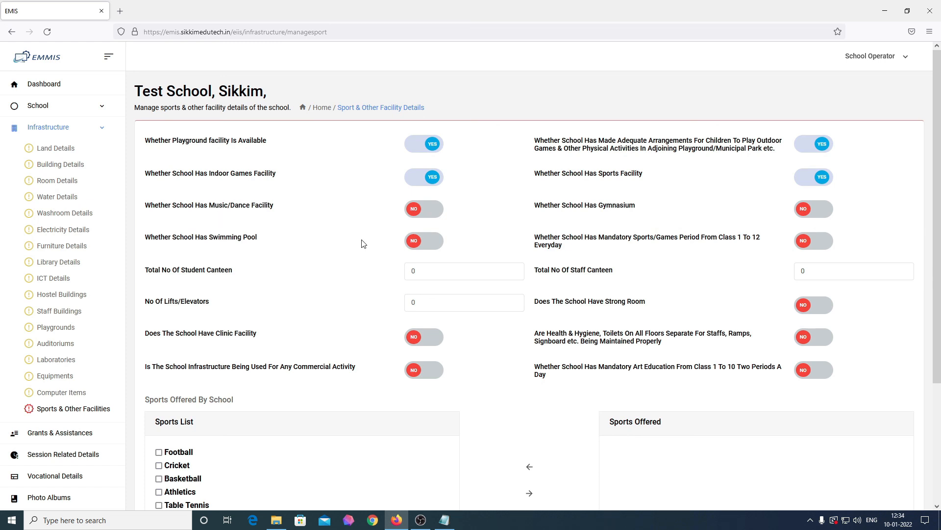
click(425, 212)
Switch Music/Dance back to No; set Mandatory Sports Period and Health & Hygiene to Yes
click(421, 215)
click(822, 245)
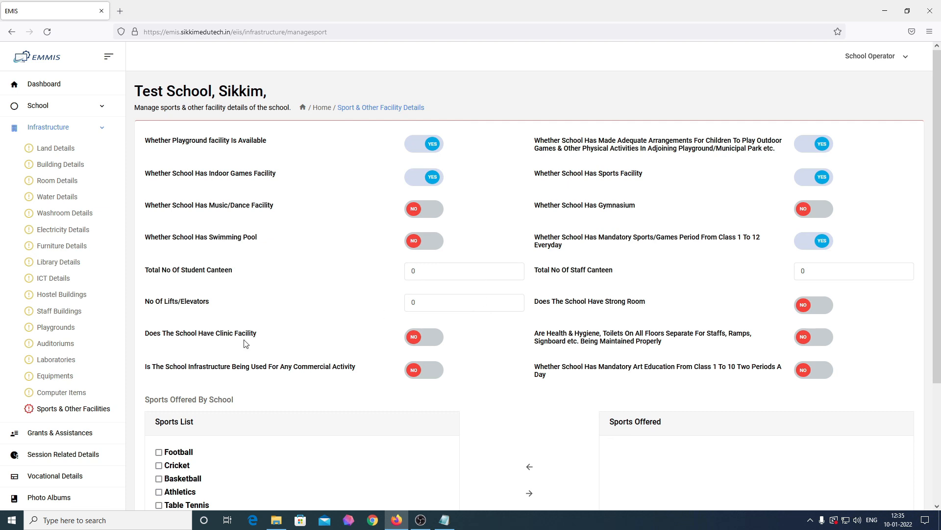
click(432, 308)
click(816, 342)
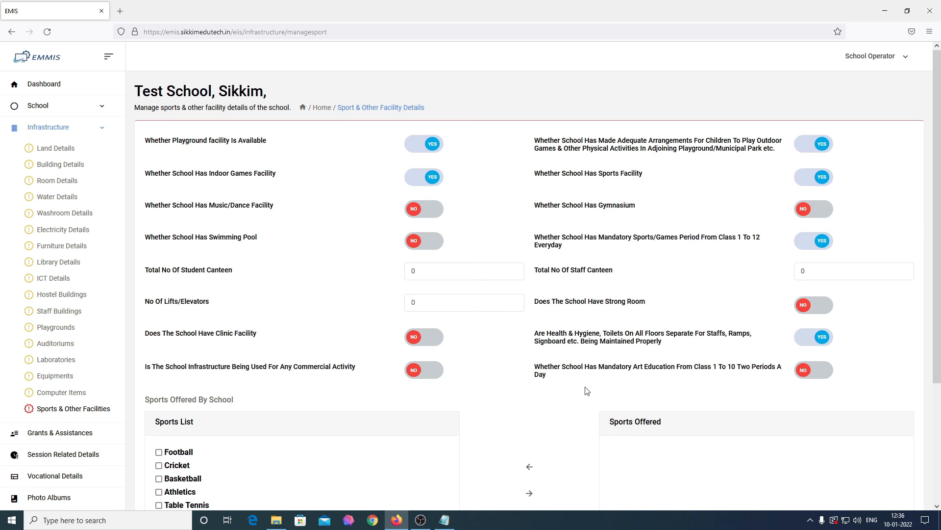
Move Football, Table Tennis and Chess into Sports Offered and save the facility details
scroll(603, 390, down, 2)
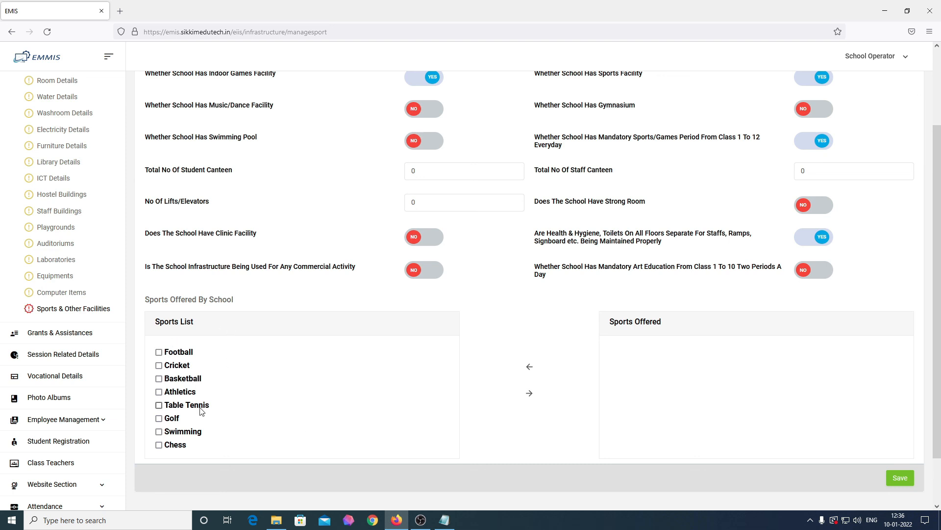
click(158, 352)
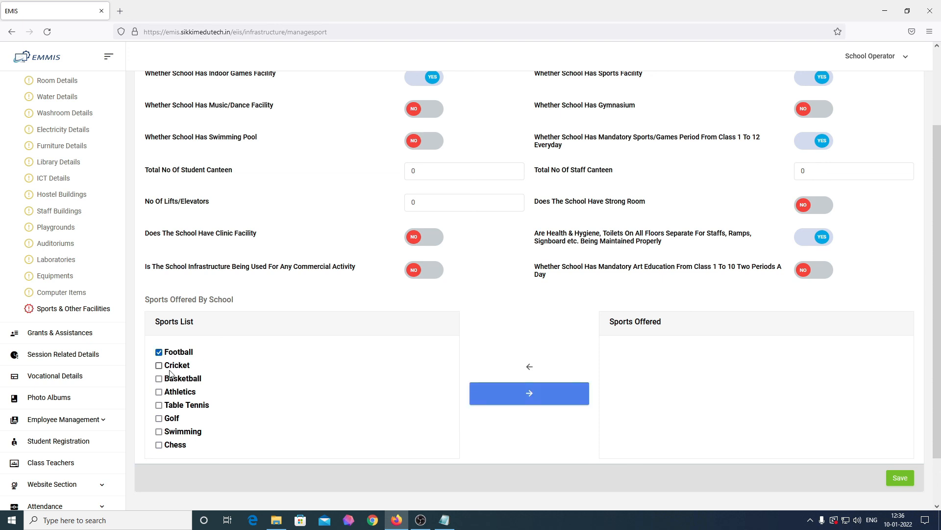
click(184, 405)
click(176, 445)
click(537, 395)
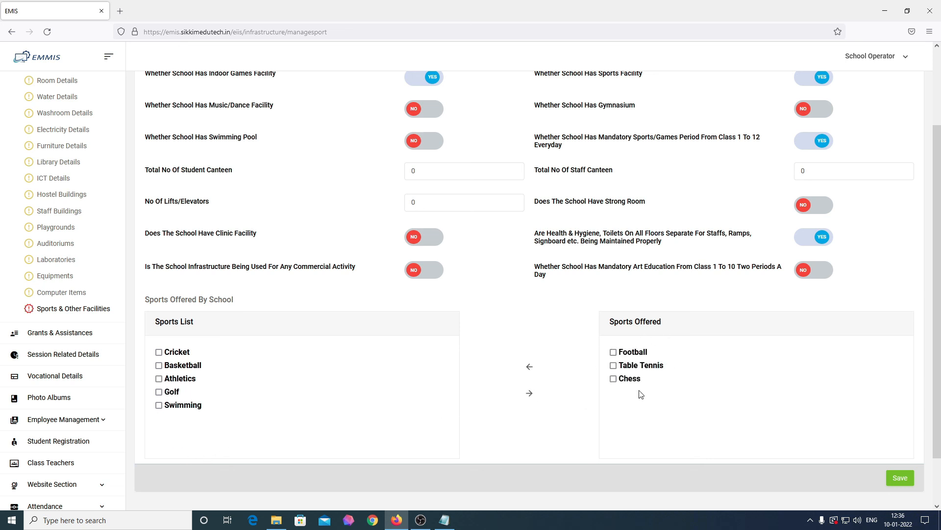
click(903, 480)
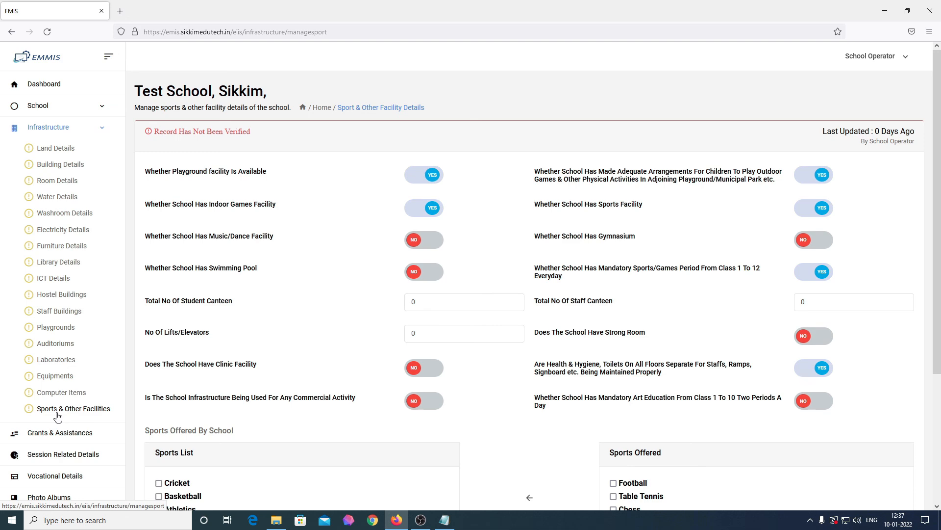
Return to the dashboard and expand Infrastructure, now showing 100% completion
click(48, 86)
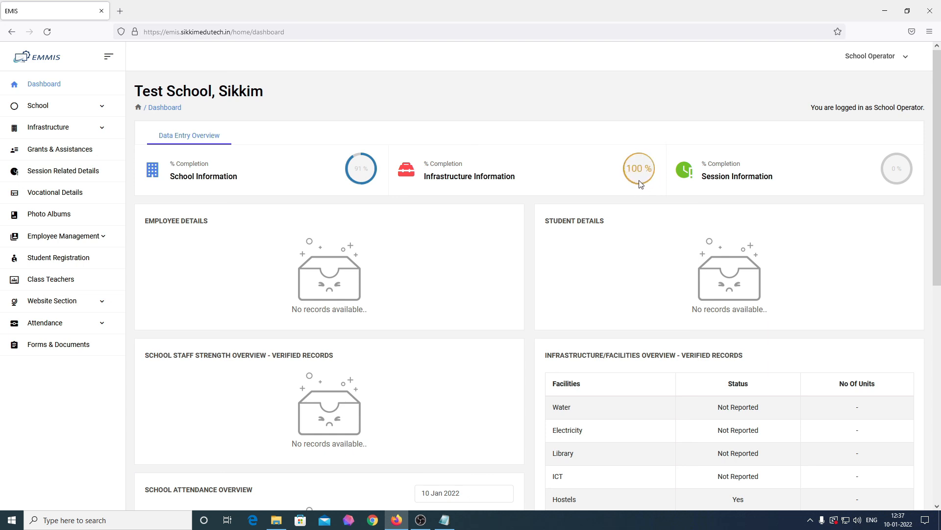
click(69, 135)
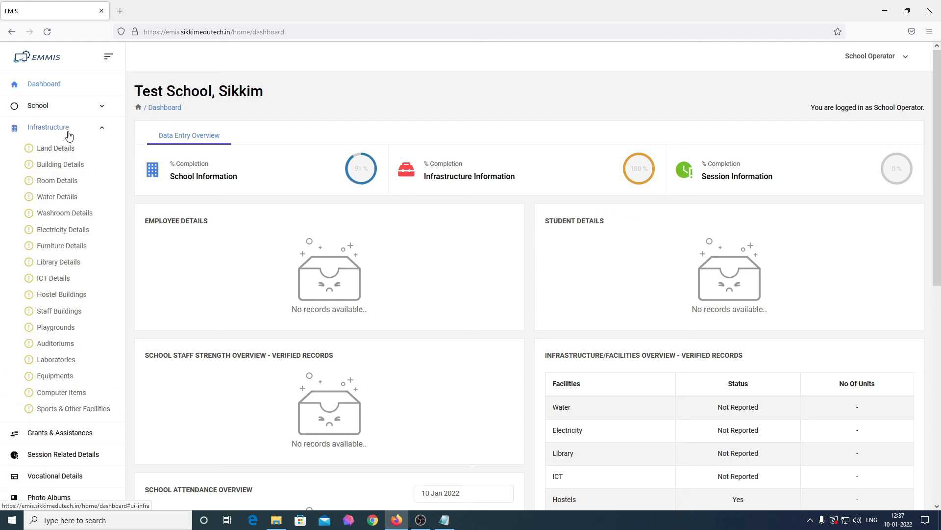